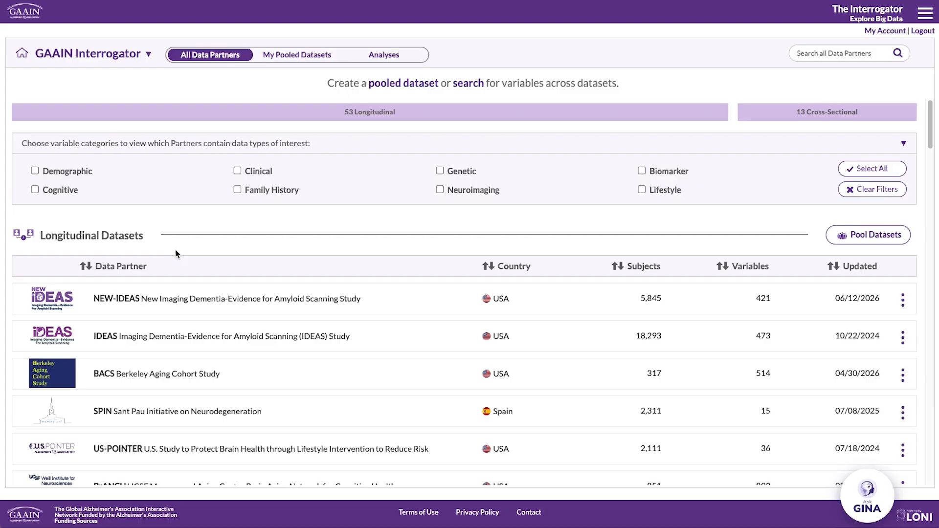
Step: Filter the data partners by the Demographic and Cognitive variable categories, and clear the filters
scroll(177, 253, down, 20)
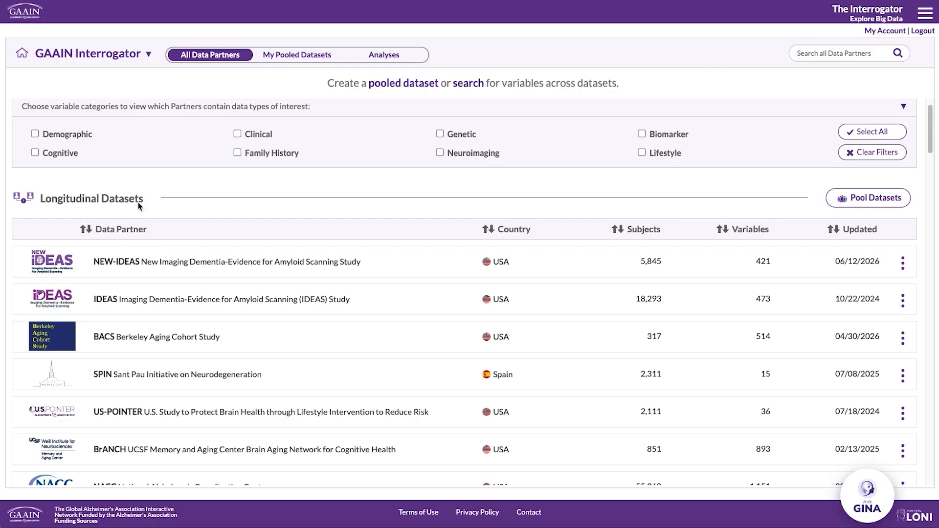
click(35, 134)
click(35, 190)
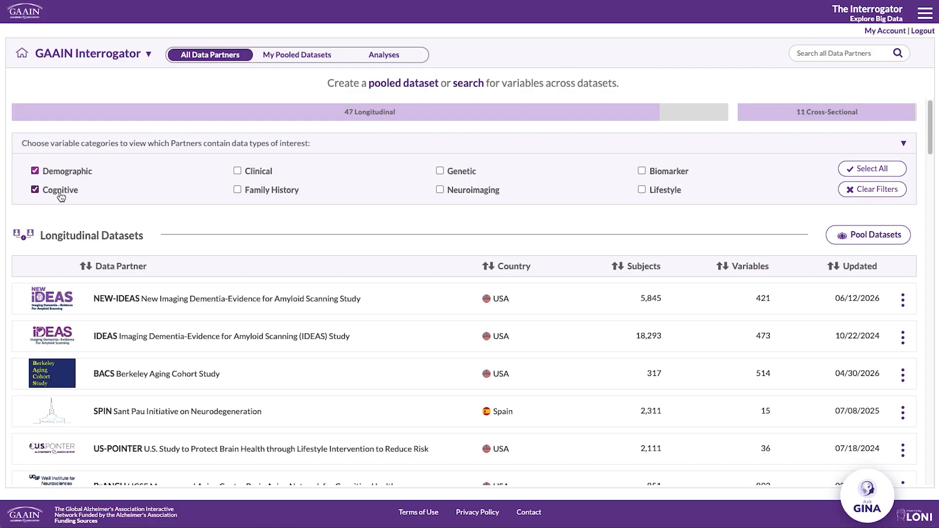
click(872, 189)
Step: Examine the longitudinal datasets sorted in turn by data partner, country, subjects, variables and update date
scroll(505, 226, down, 3)
click(84, 109)
click(83, 109)
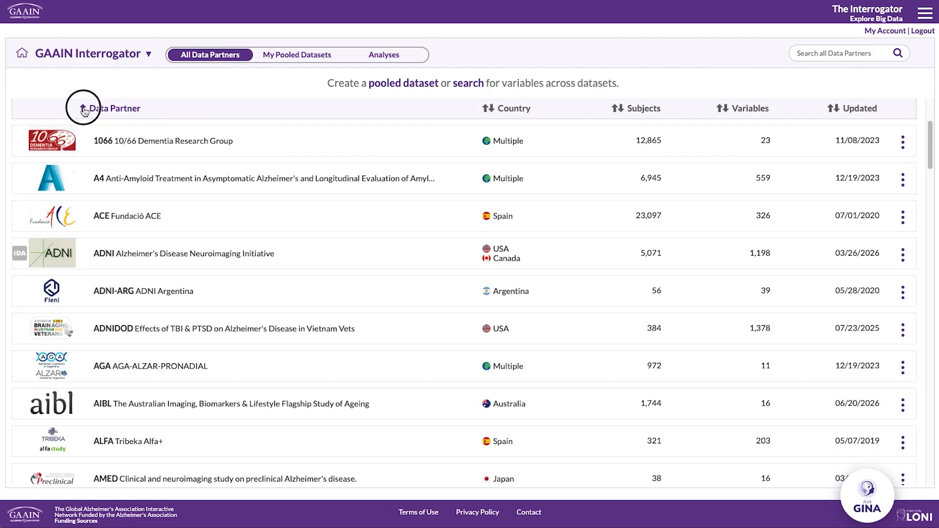
click(490, 109)
click(492, 110)
click(618, 108)
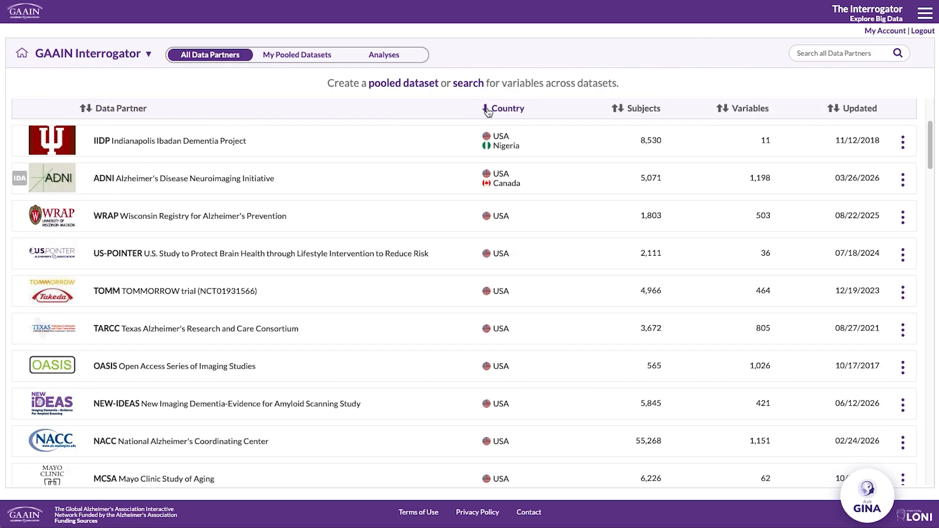
click(719, 108)
click(836, 109)
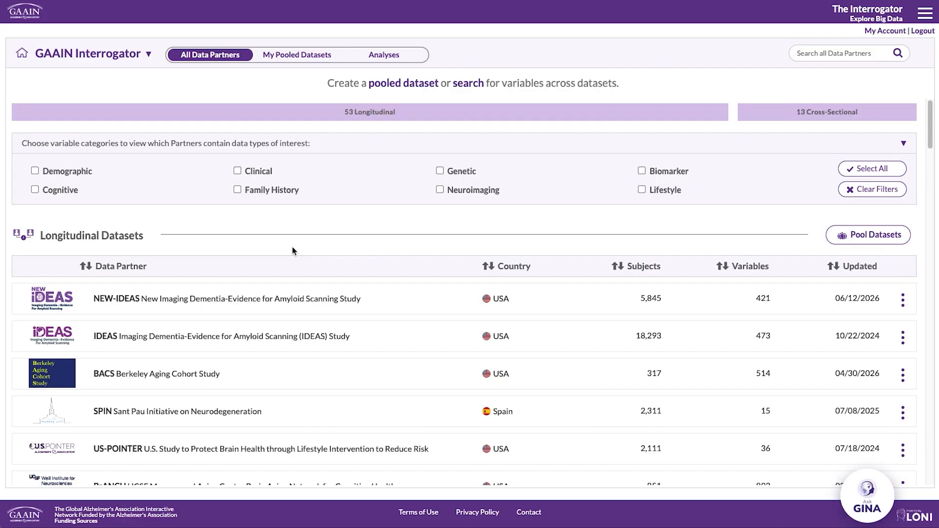
Step: Open the IDEAS dataset and display the subject breakdown of its IMPAIRMENT_LEVEL variable
click(54, 342)
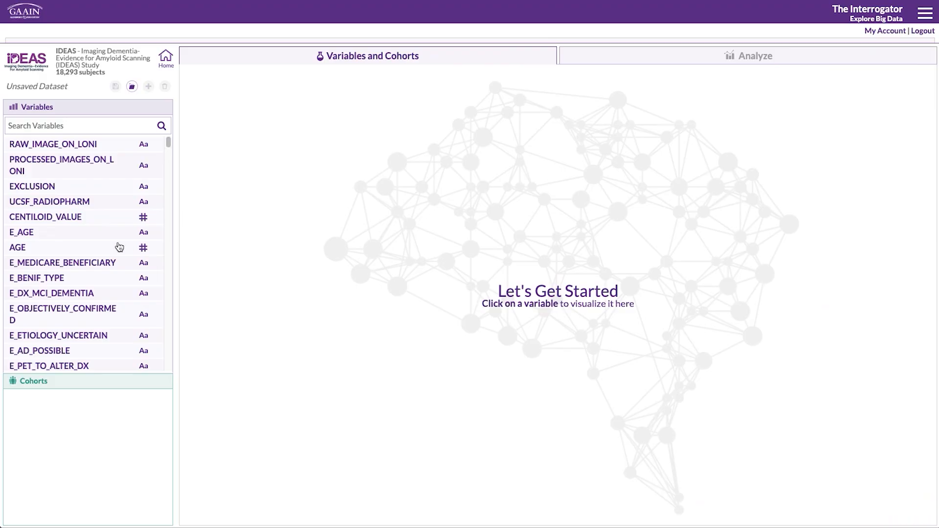
scroll(118, 250, down, 3)
scroll(117, 251, down, 10)
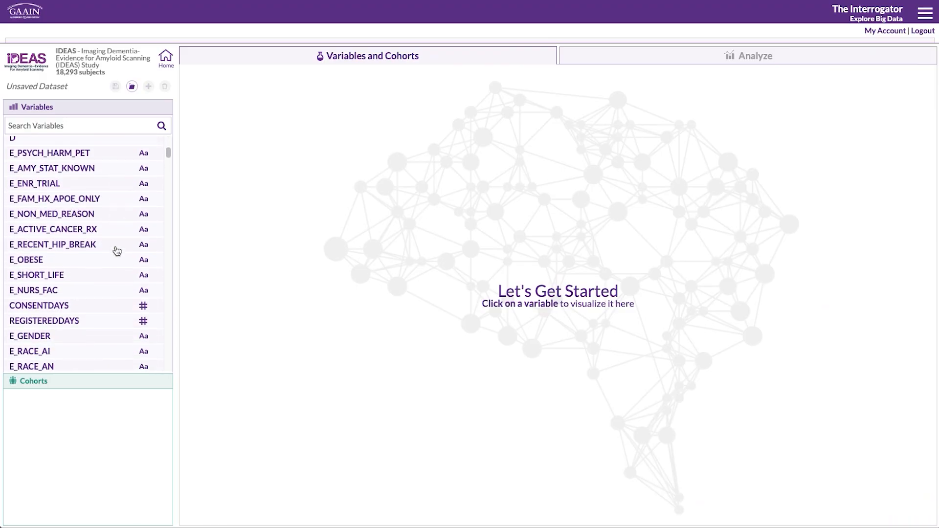
scroll(117, 251, down, 8)
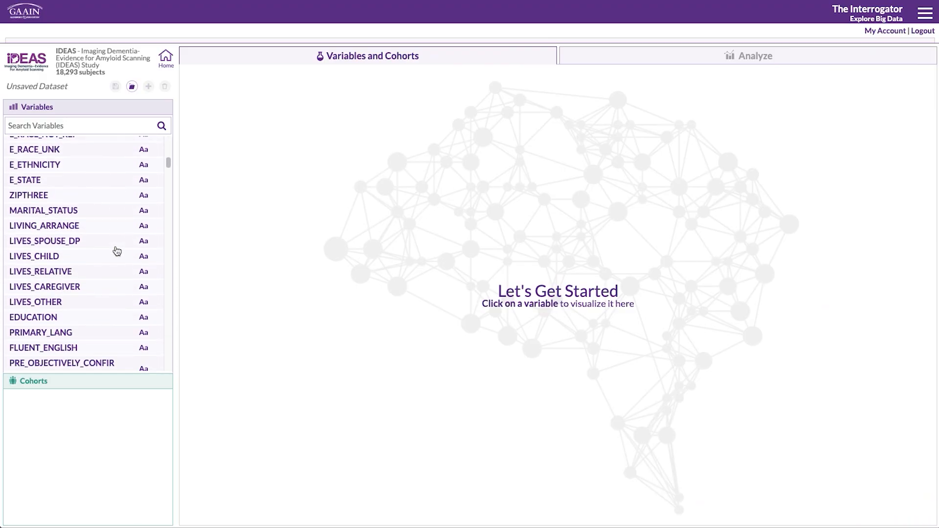
scroll(118, 251, down, 1)
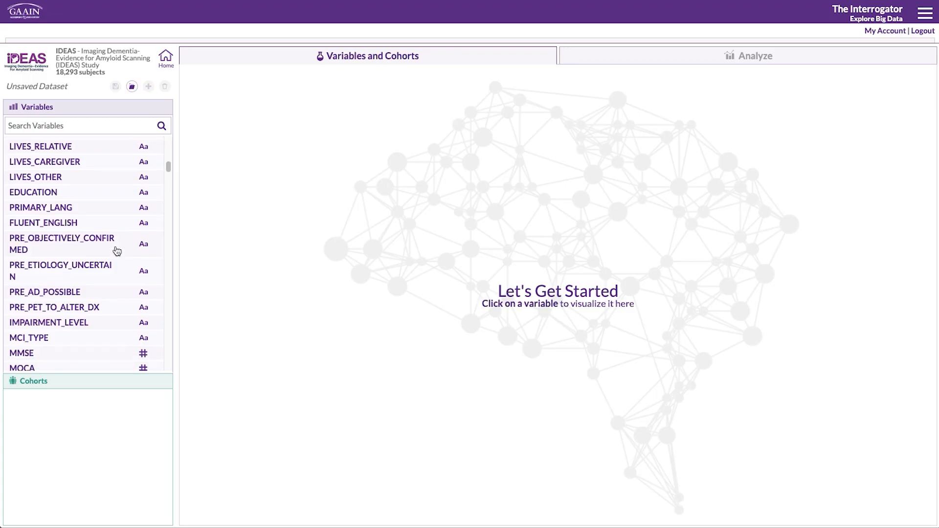
click(83, 322)
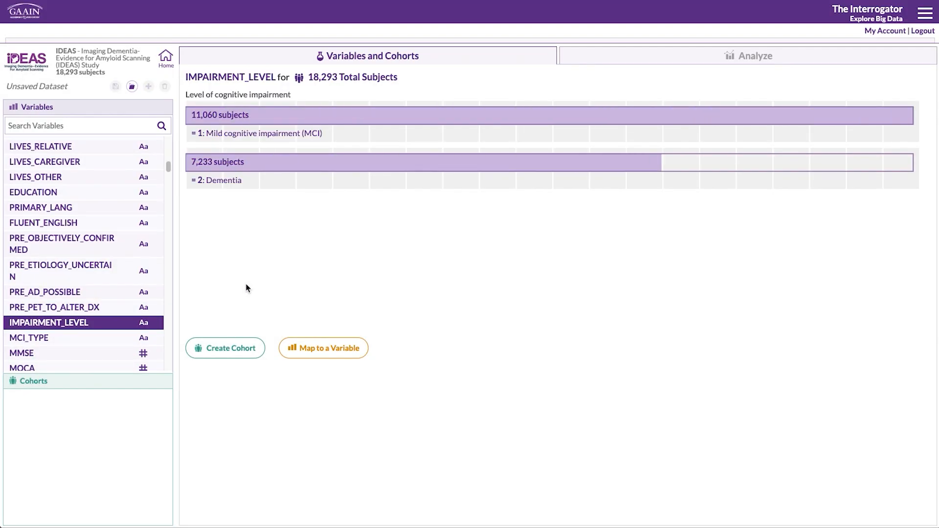
Step: Create a cohort named MCI from the subjects with IMPAIRMENT_LEVEL = 1, mild cognitive impairment
click(238, 347)
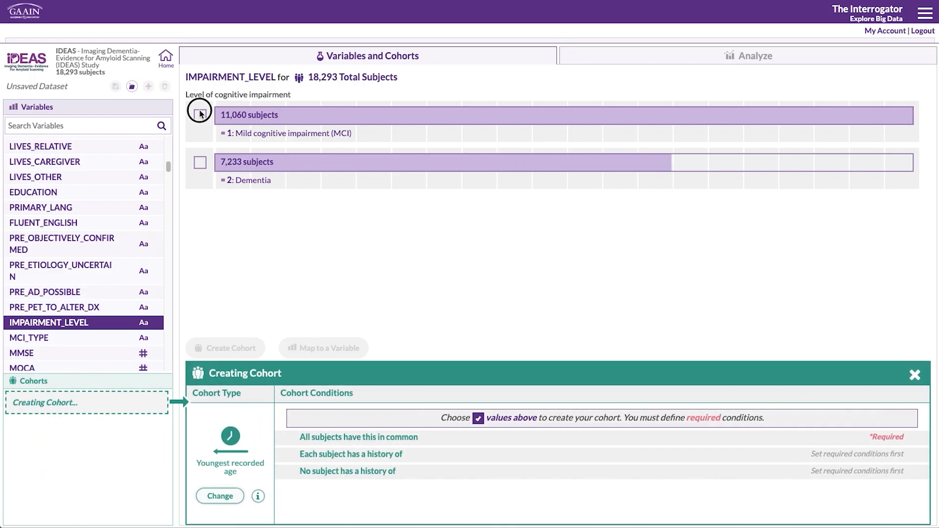
click(200, 114)
click(617, 499)
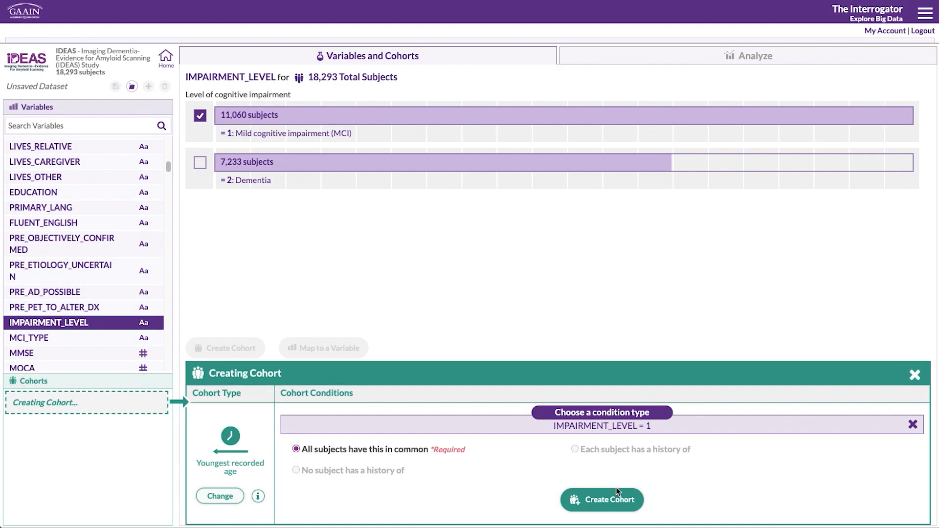
text(MCI)
key(Return)
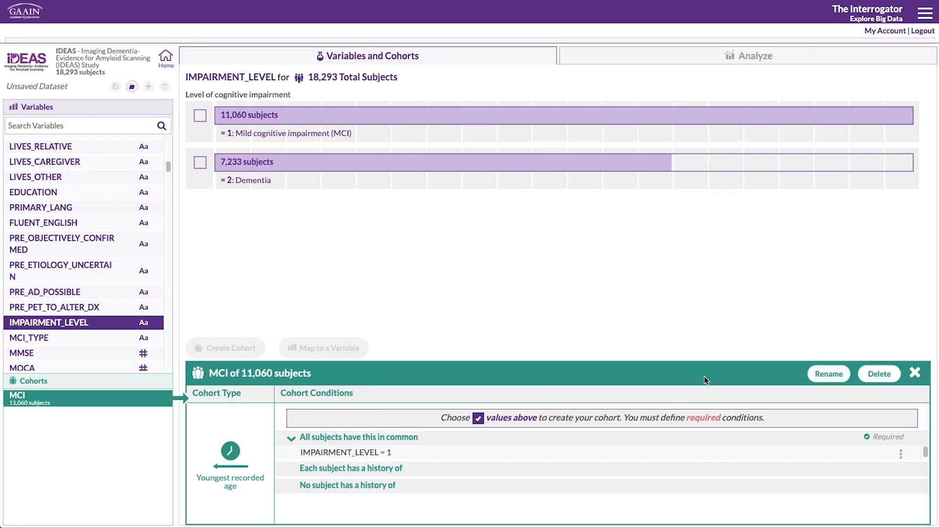
click(916, 373)
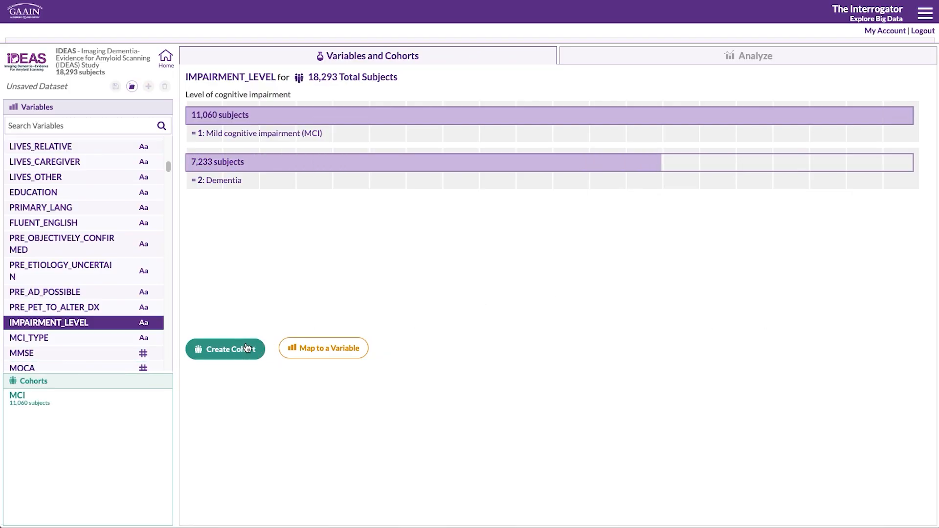
Step: Create a cohort named Dementia from the subjects with IMPAIRMENT_LEVEL = 2
click(225, 348)
click(199, 163)
click(607, 500)
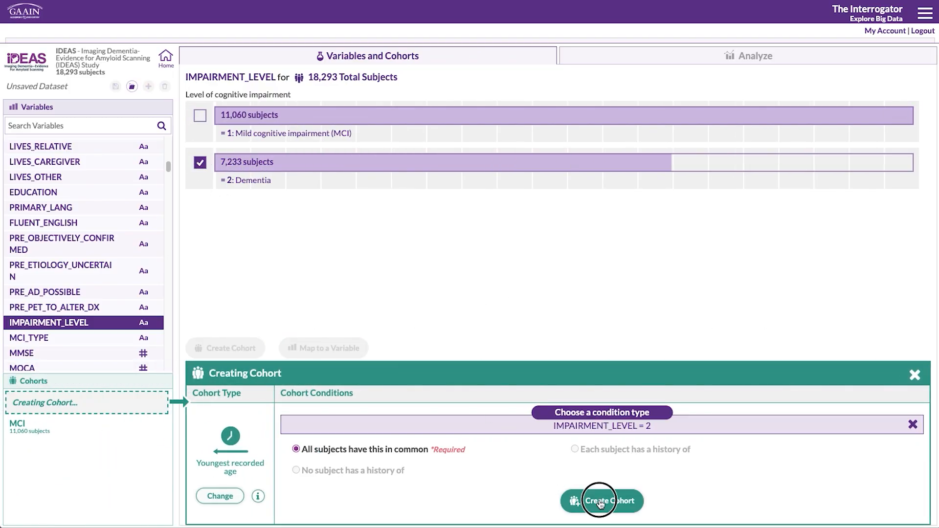
text(Dementia)
key(Return)
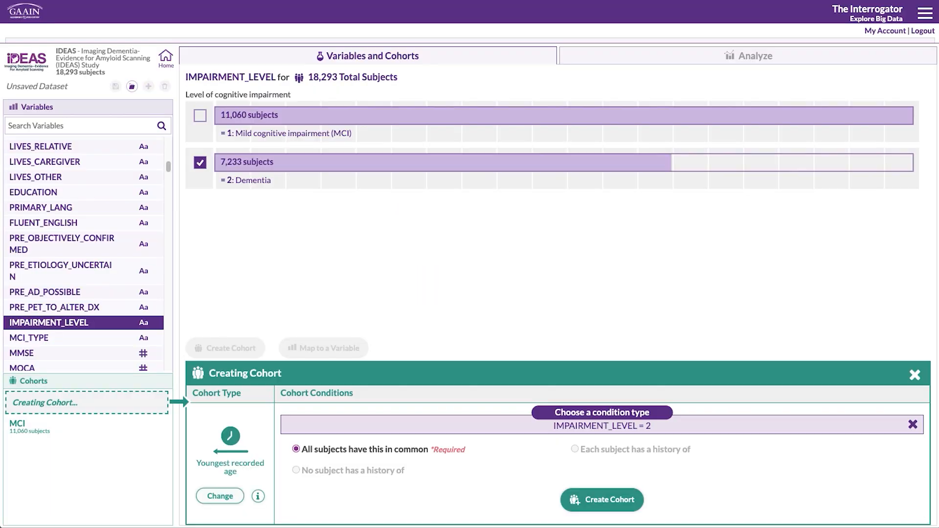
click(915, 373)
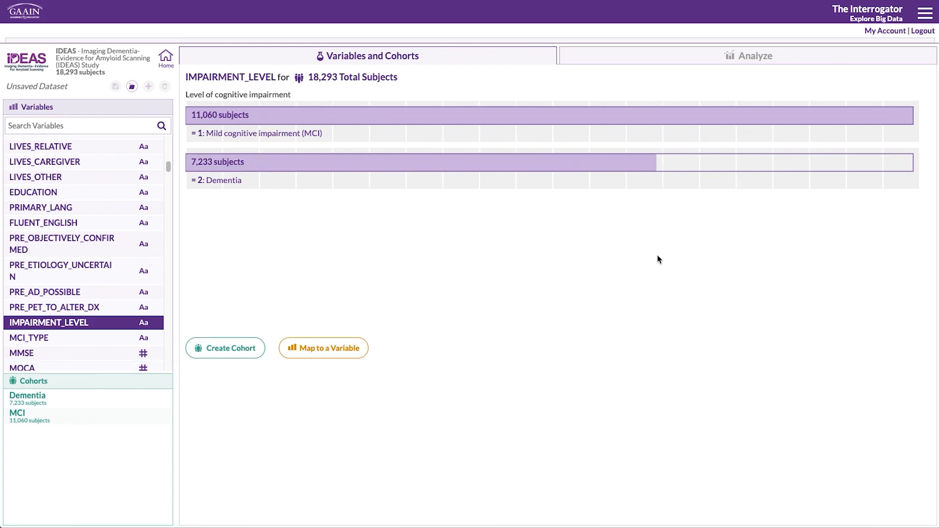
Step: Choose linear regression as the analysis type, and find the MMSE variable to display its distribution
click(677, 56)
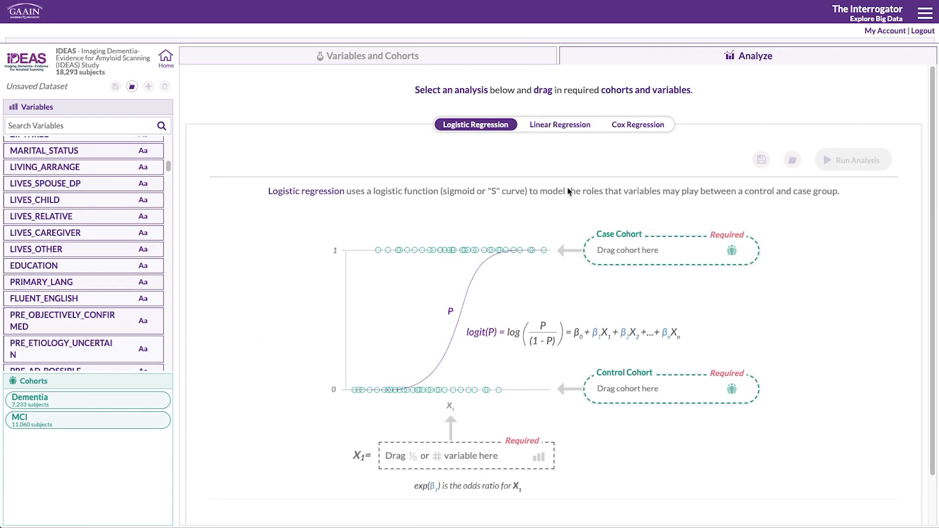
click(549, 127)
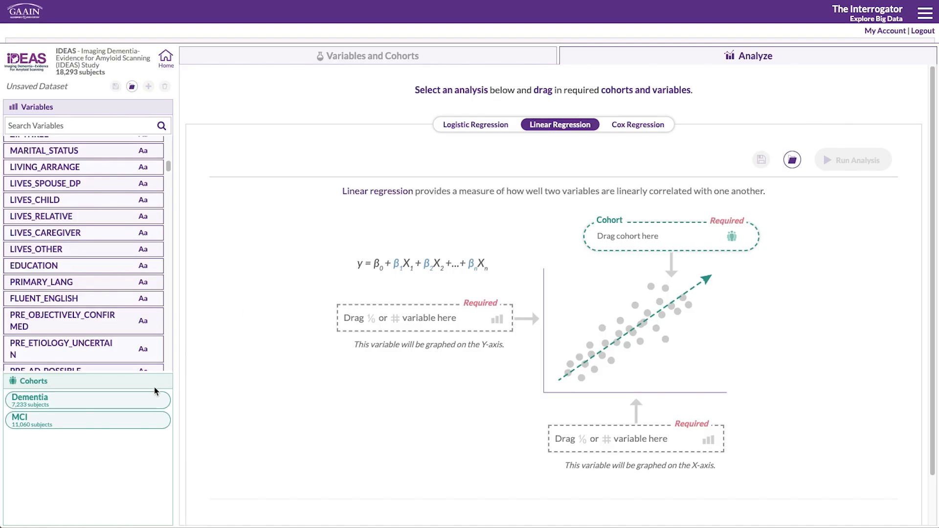
scroll(93, 193, down, 1)
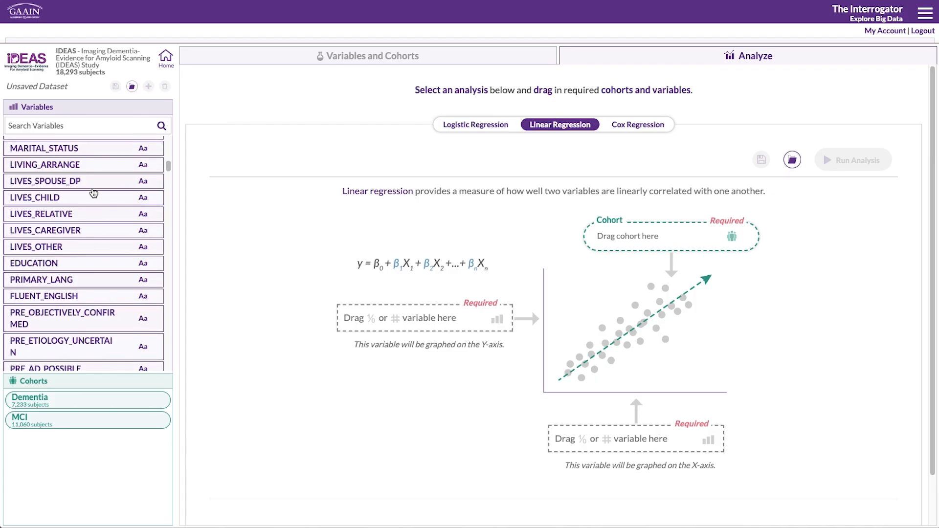
click(79, 126)
text(mmse)
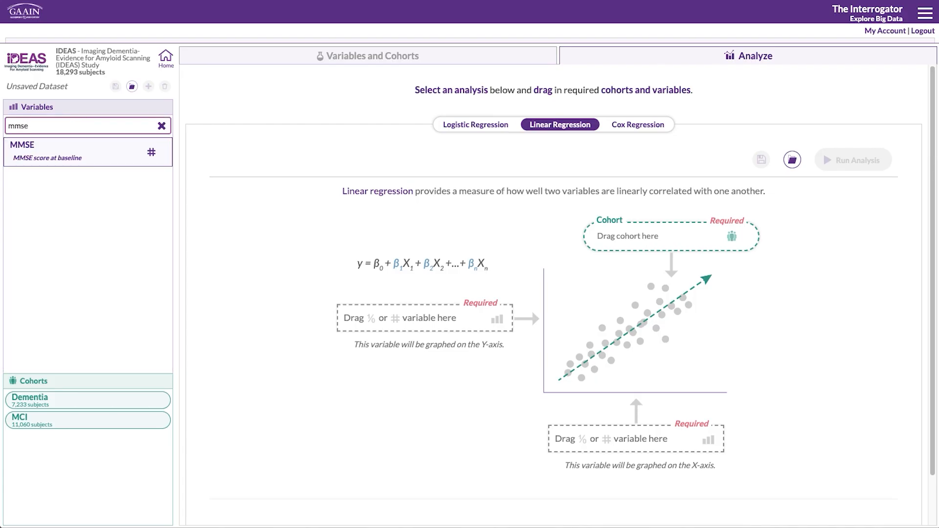
click(89, 157)
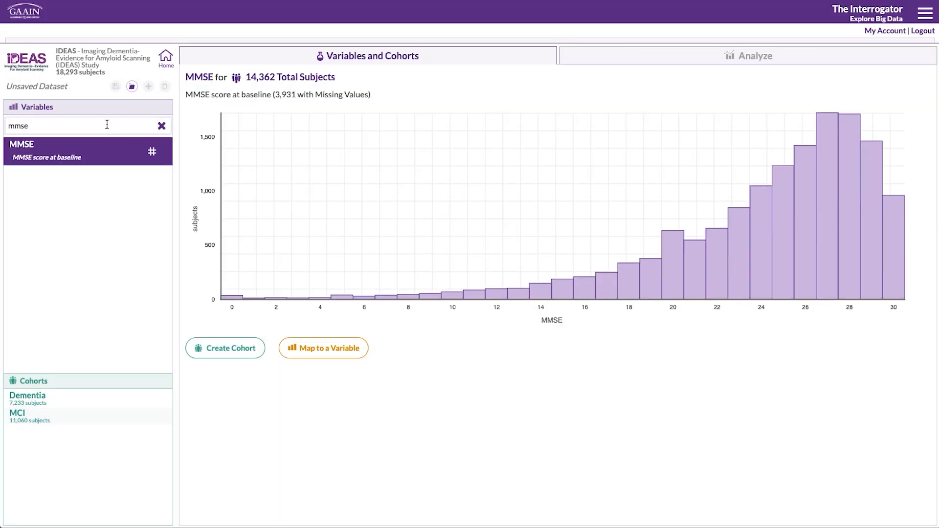
Step: Search the variables for centiloid and display the distribution of CENTILOID_VALUE
click(108, 126)
double_click(108, 126)
text(c)
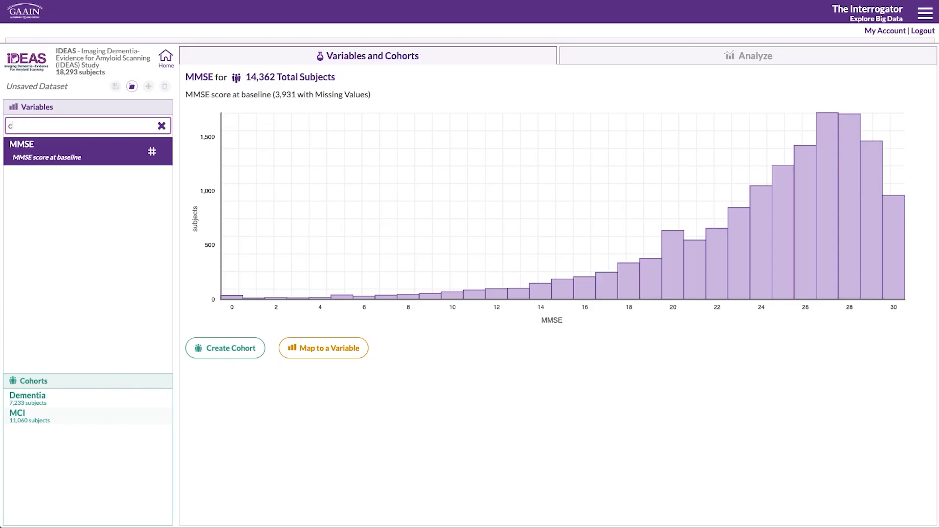
text(entiloid)
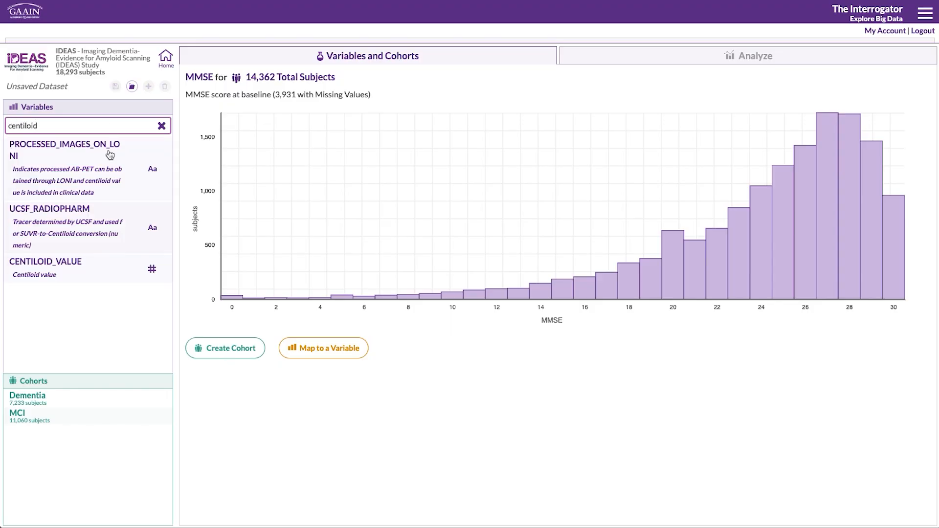
click(83, 265)
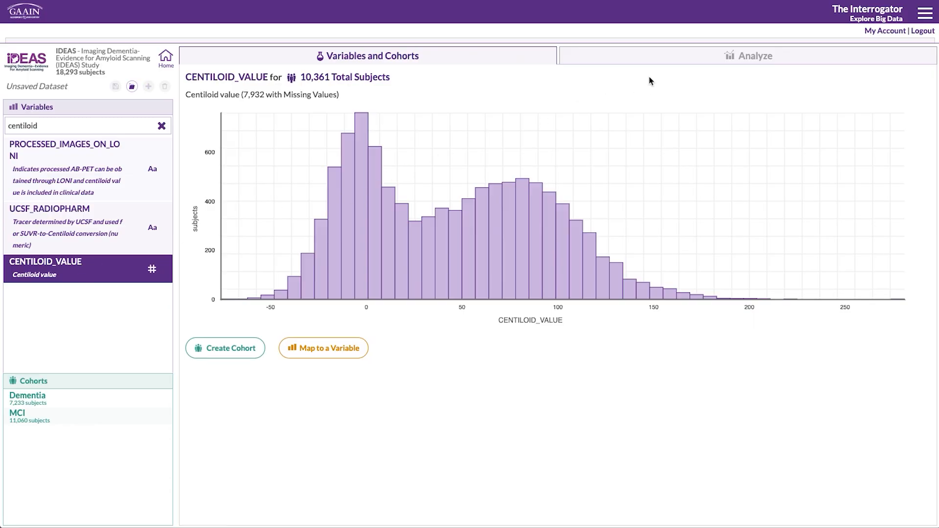
Step: Set up the linear regression with the MCI cohort, CENTILOID_VALUE on the X-axis and MMSE on the Y-axis
click(664, 63)
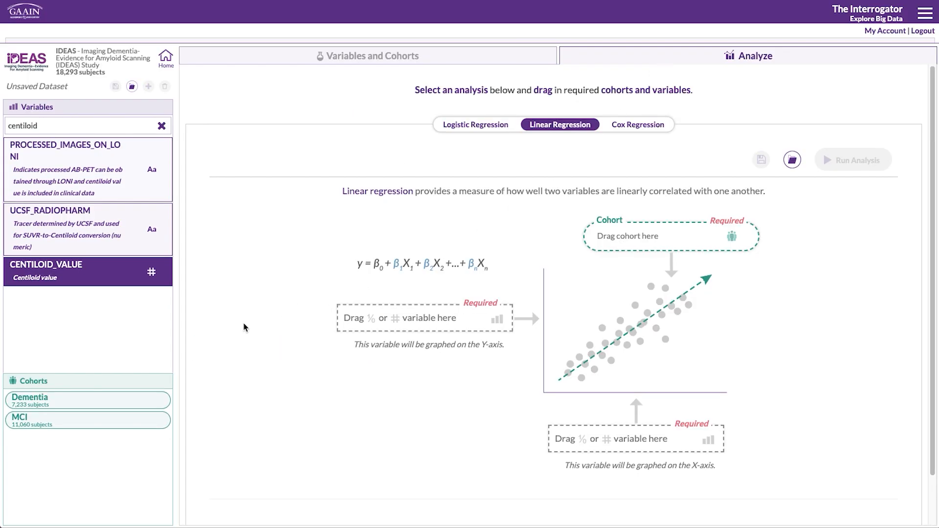
drag(74, 420, 636, 233)
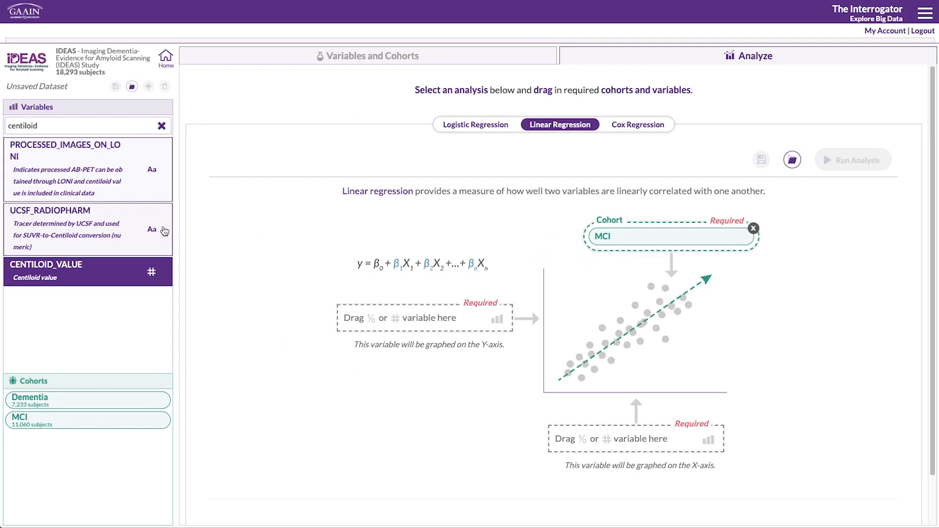
drag(95, 271, 631, 430)
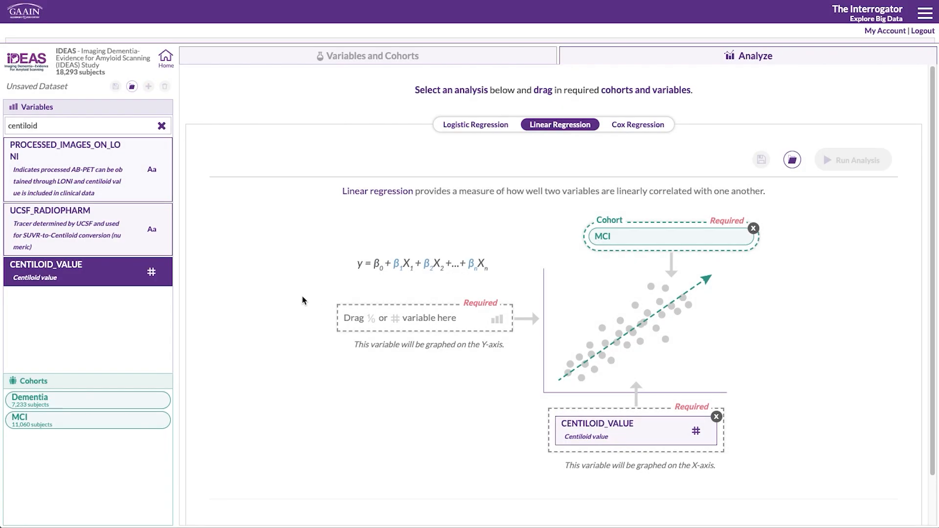
double_click(110, 121)
text(mm)
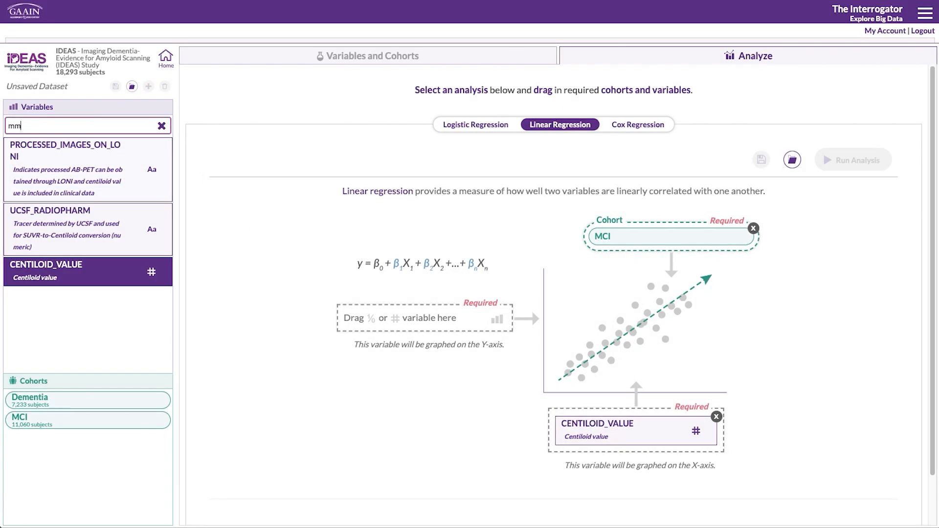
text(se)
drag(101, 159, 415, 327)
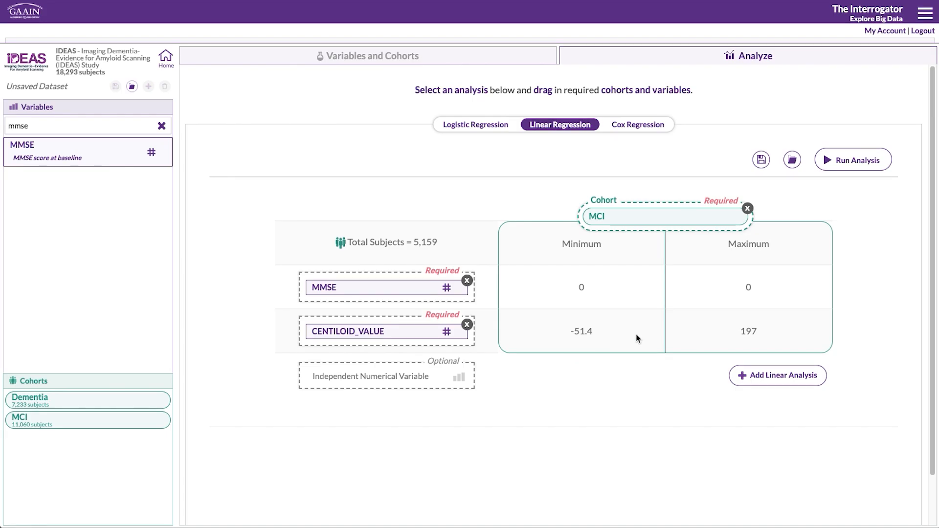
Step: Add a second linear analysis for the Dementia cohort with MMSE on the Y-axis and CENTILOID_VALUE on the X-axis
click(744, 376)
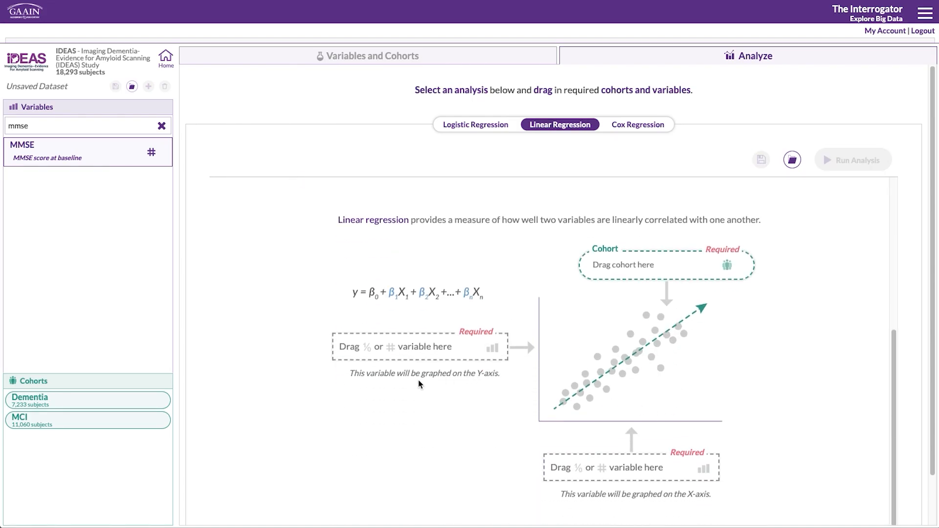
drag(96, 406, 636, 262)
drag(58, 138, 416, 348)
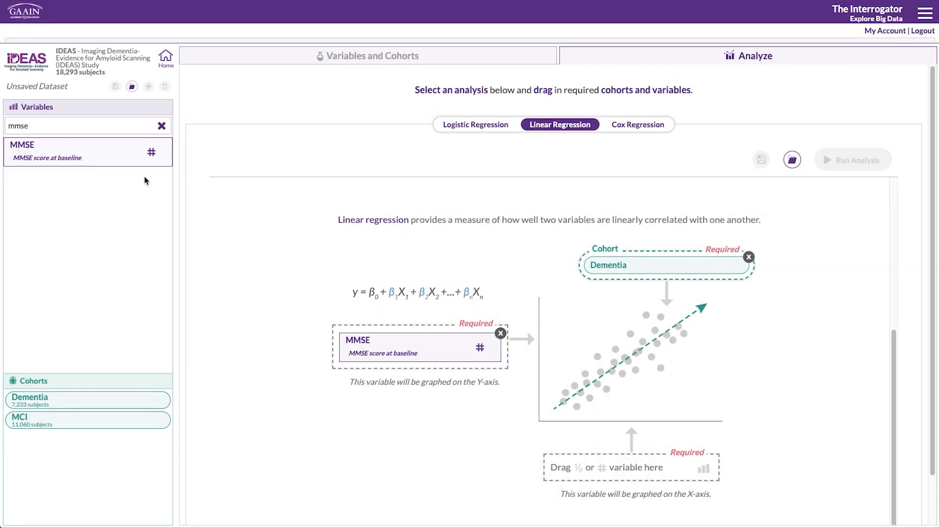
click(162, 126)
text(centiloid)
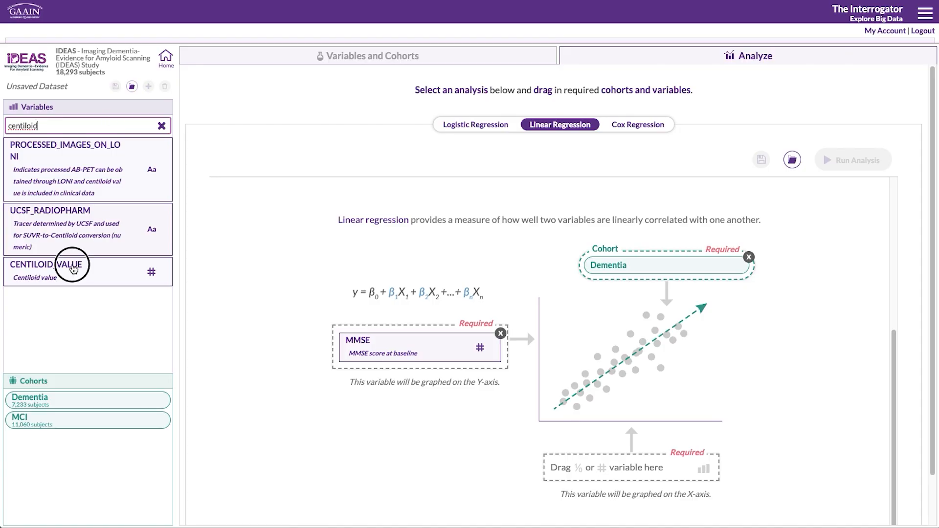
drag(73, 269, 613, 455)
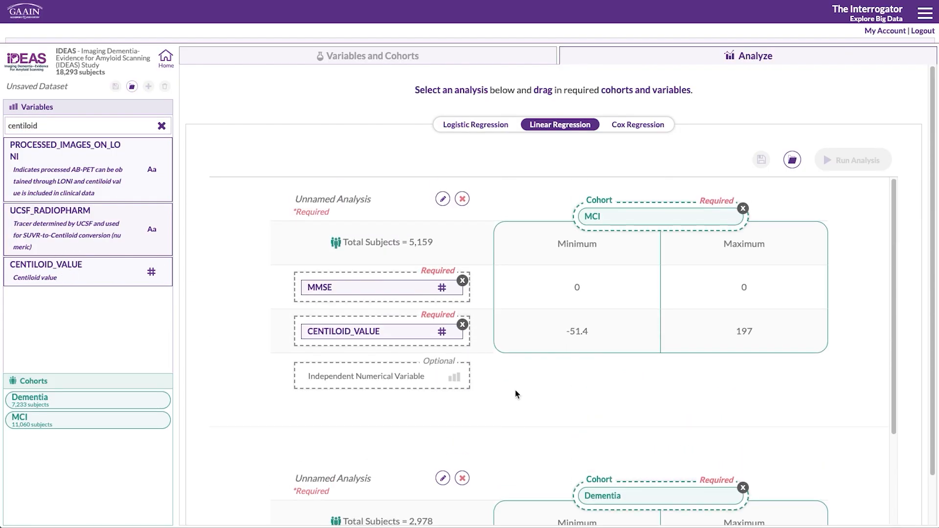
Step: Name the first linear analysis MCI and the second Dementia, and run both analyses
click(443, 199)
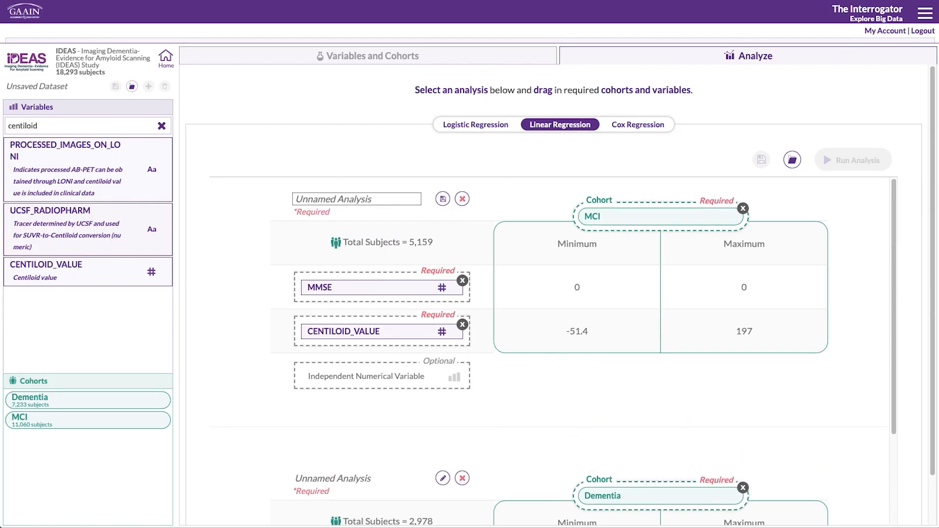
text(MCI)
key(Return)
scroll(430, 282, down, 4)
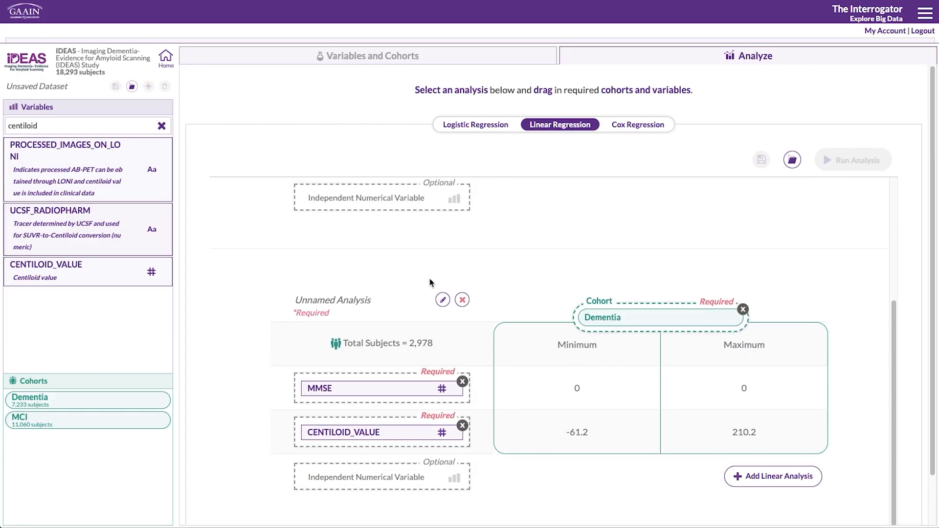
click(443, 300)
text(Dementia)
key(Return)
scroll(580, 268, up, 4)
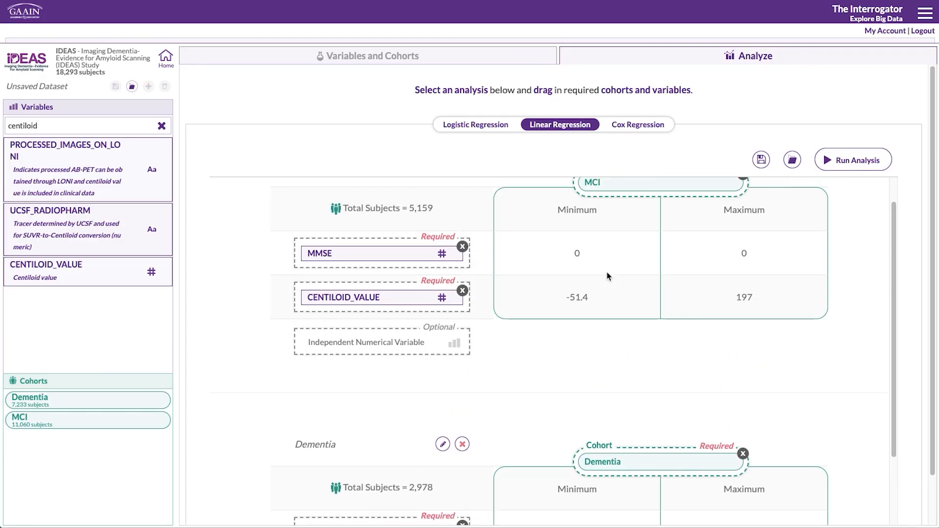
click(854, 162)
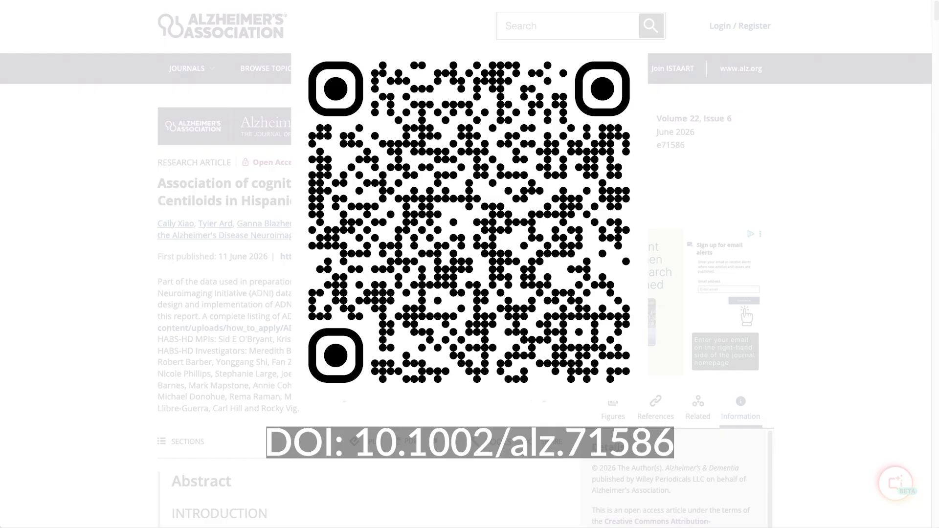
Step: Examine the journal article's results around Table 6, covering logistic regression models with Centiloids ≥ 10 as the binary outcome
scroll(558, 206, down, 20)
scroll(555, 205, down, 20)
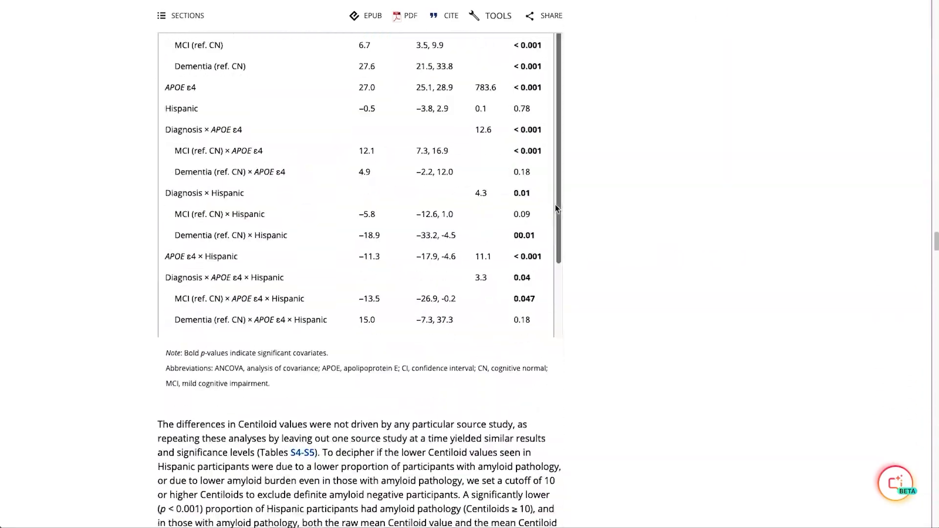
scroll(556, 208, down, 20)
scroll(556, 209, down, 1)
scroll(555, 209, up, 1)
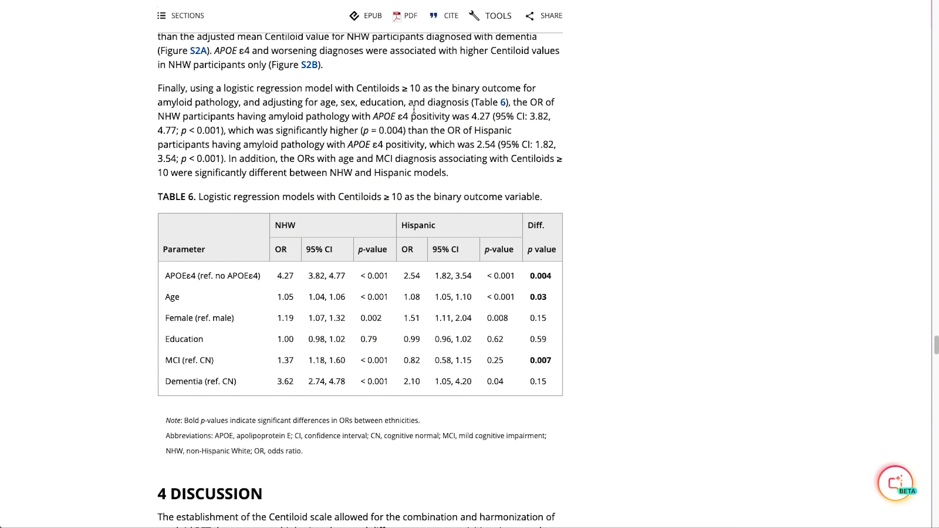
drag(223, 88, 240, 103)
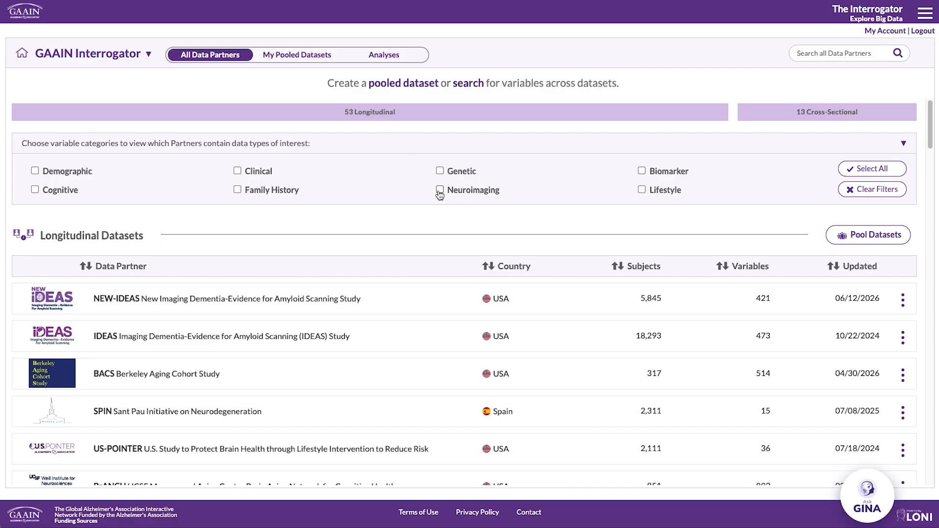
Step: Filter the data partners to those with Neuroimaging and Genetic variables, and search them for centiloid
click(439, 191)
click(439, 170)
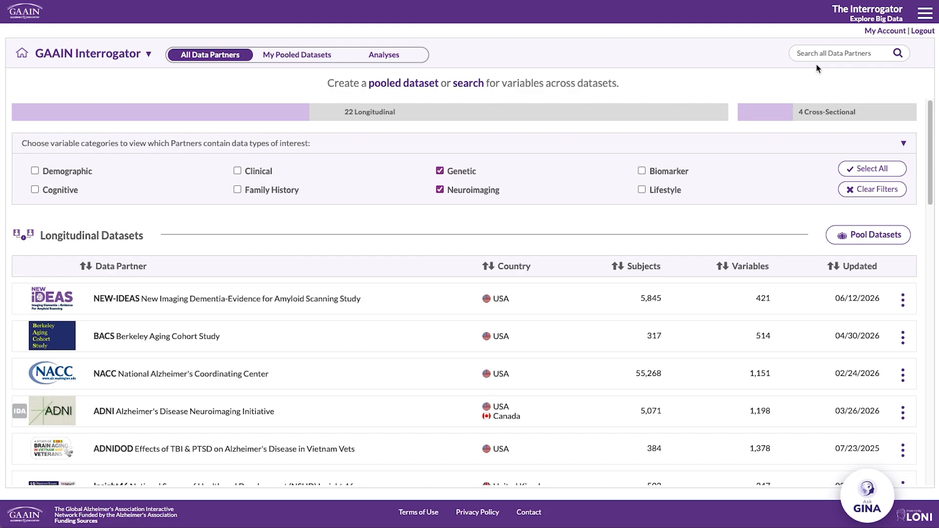
click(824, 55)
click(862, 83)
key(Return)
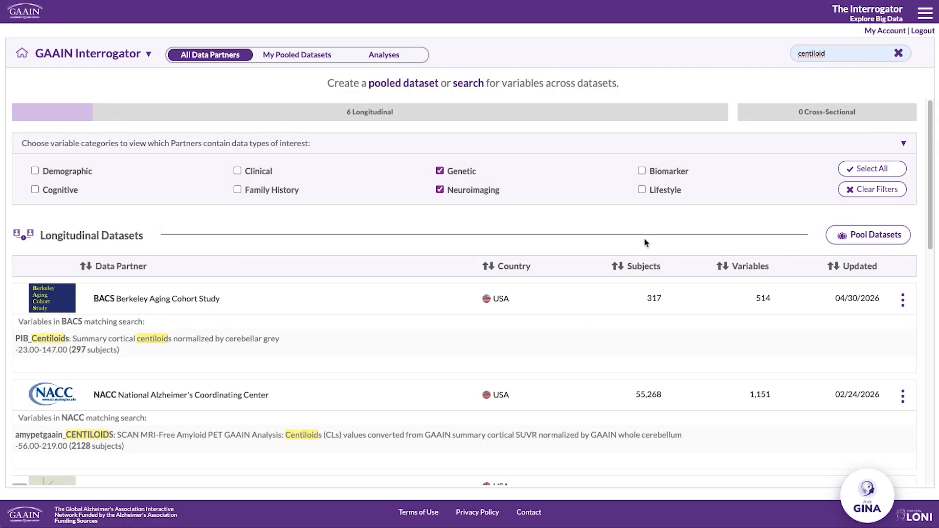
Step: Look through the matching longitudinal datasets and select BACS, NACC and ADNI for pooling
scroll(644, 240, down, 5)
scroll(638, 277, down, 12)
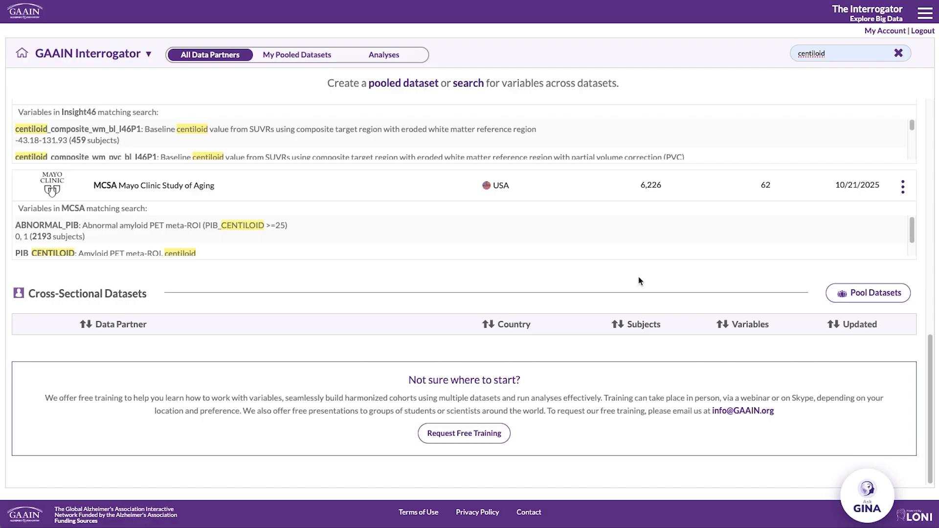
scroll(638, 277, up, 15)
scroll(638, 277, down, 3)
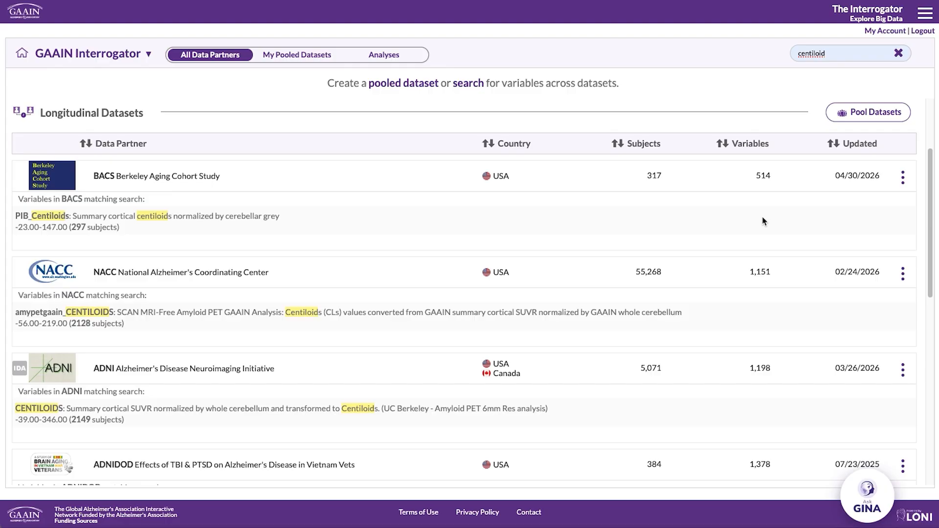
click(857, 114)
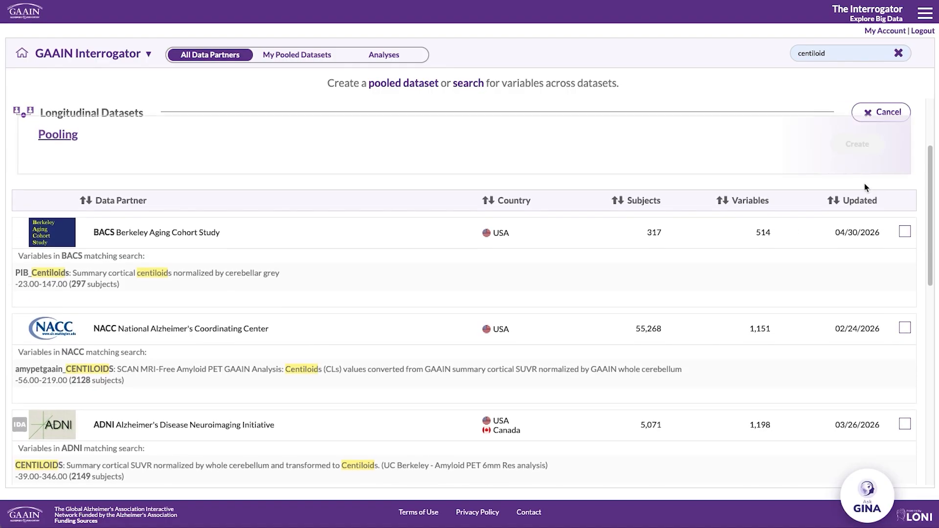
scroll(910, 210, down, 1)
click(904, 225)
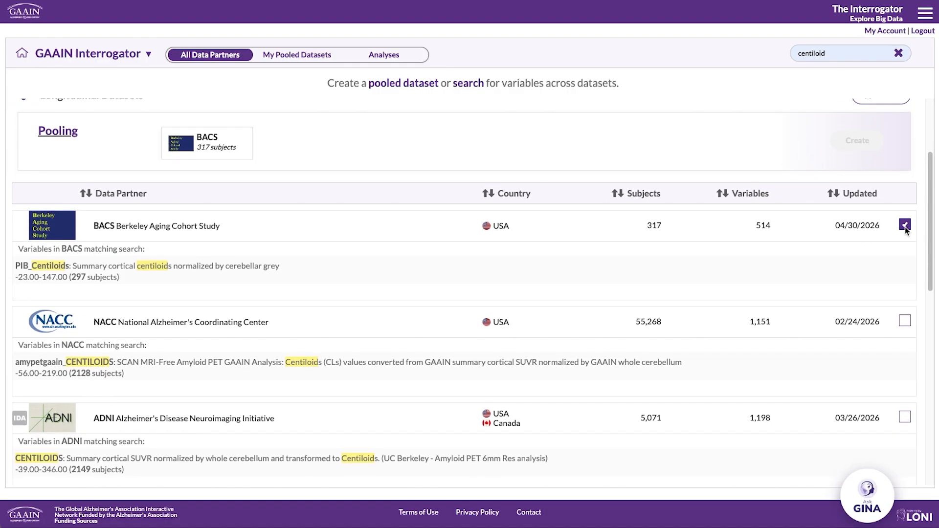
click(906, 321)
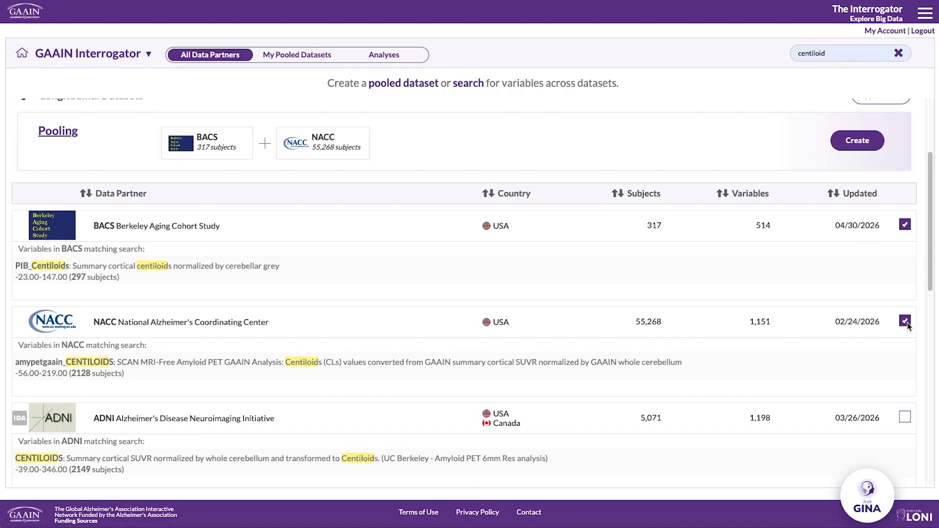
click(905, 417)
Step: Create a pooled dataset named Centiloid from the selected data partners
click(858, 141)
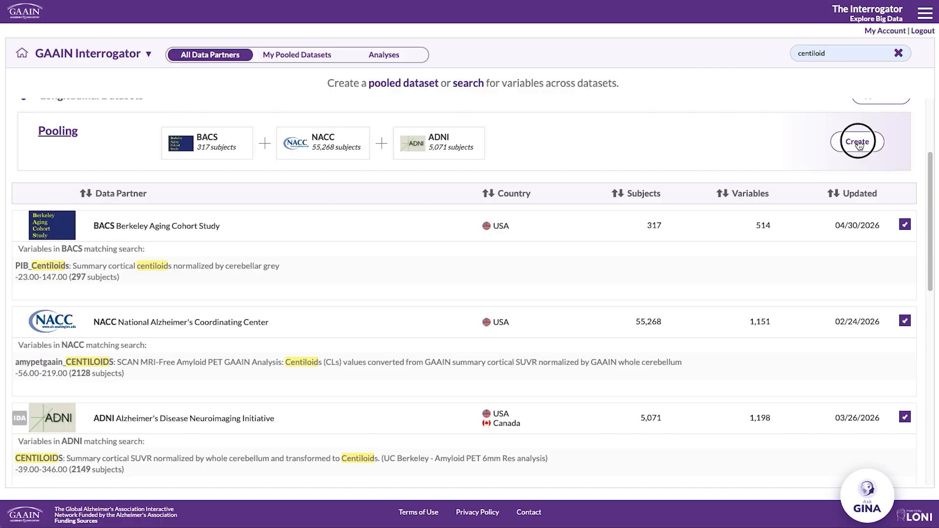
text(Centilo)
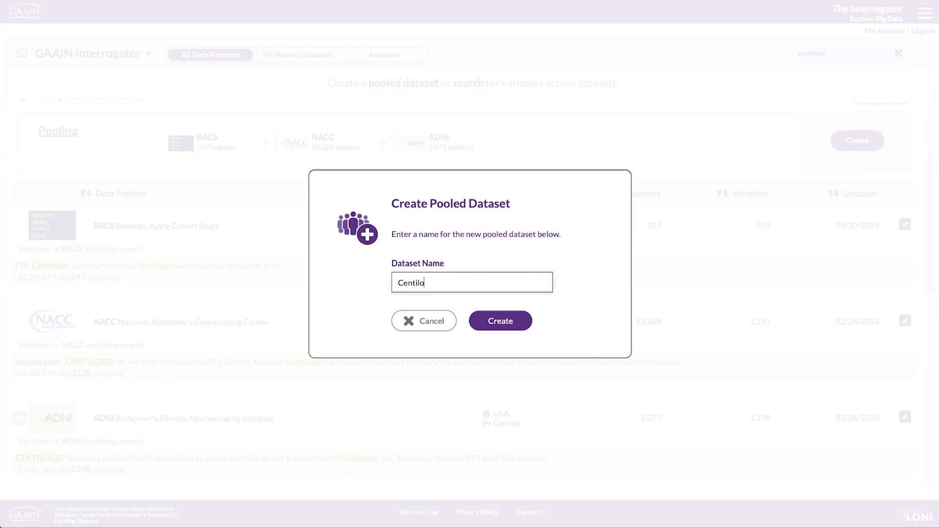
text(id)
key(Return)
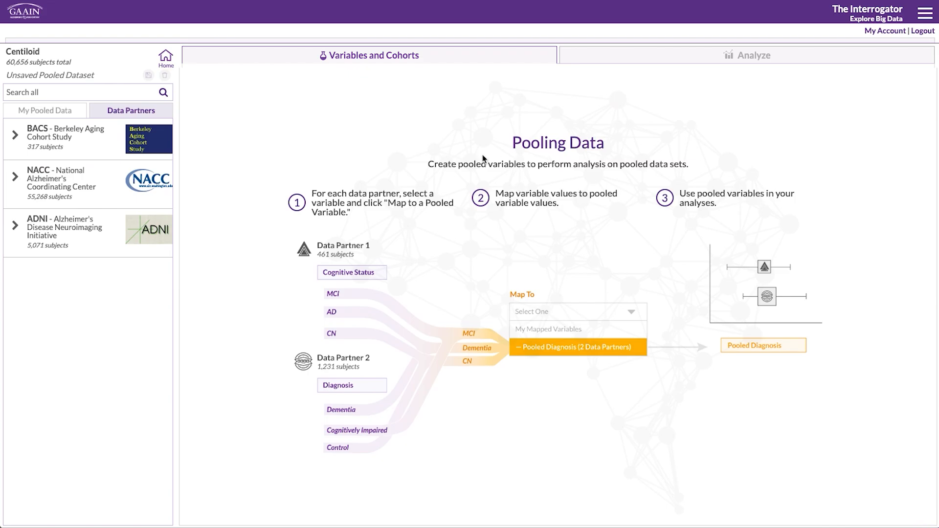
Step: Expand the variable lists of the BACS, NACC and ADNI data partners and look through them
click(16, 136)
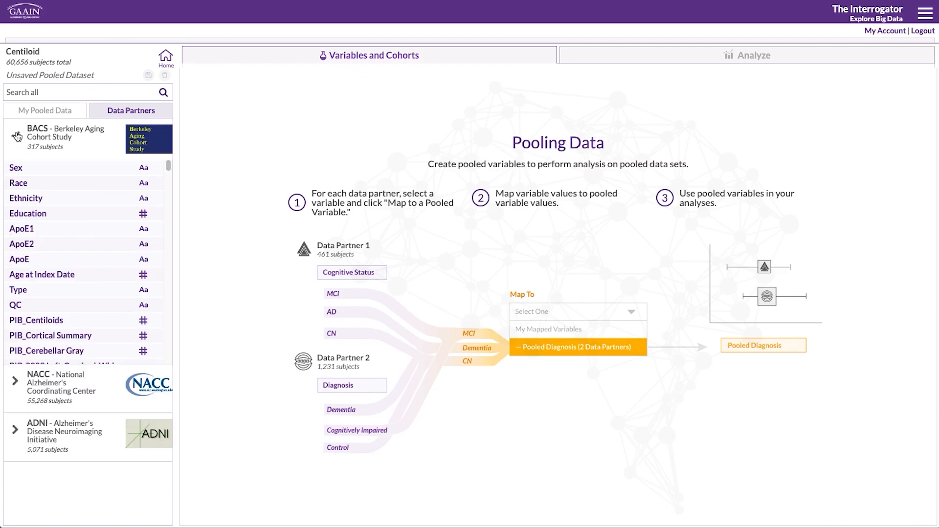
click(9, 386)
drag(169, 372, 151, 486)
click(35, 482)
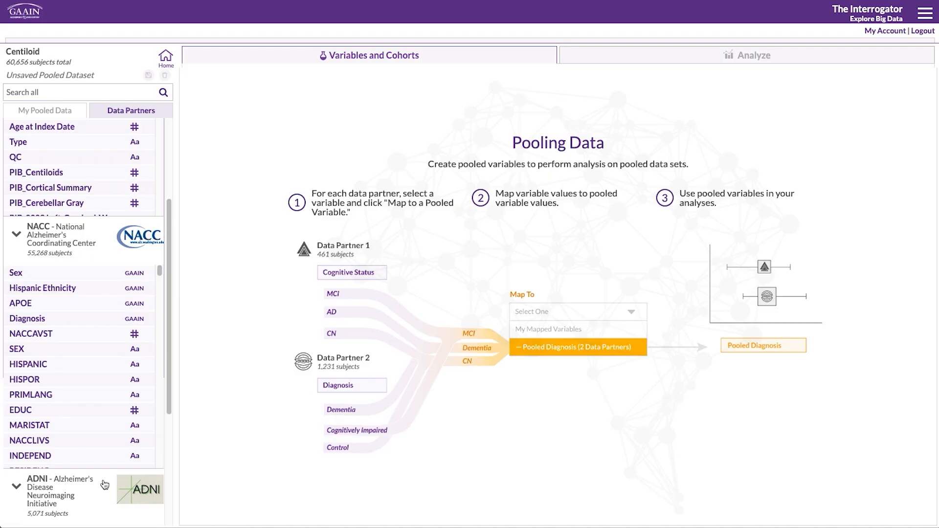
scroll(105, 485, down, 4)
scroll(156, 460, up, 6)
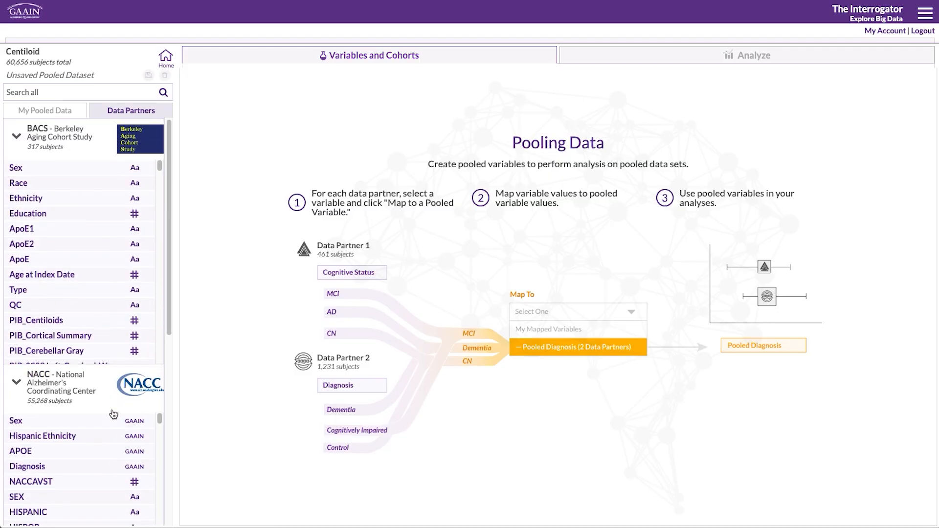
Step: Start mapping the BACS variable PIB_Centiloids to a new pooled variable of the type Map to 0 or 1
scroll(79, 299, down, 10)
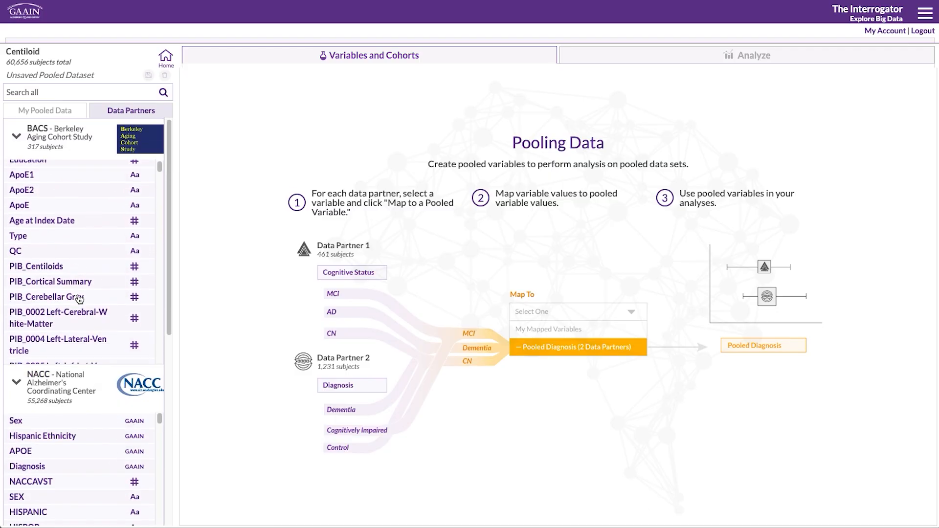
scroll(78, 299, up, 10)
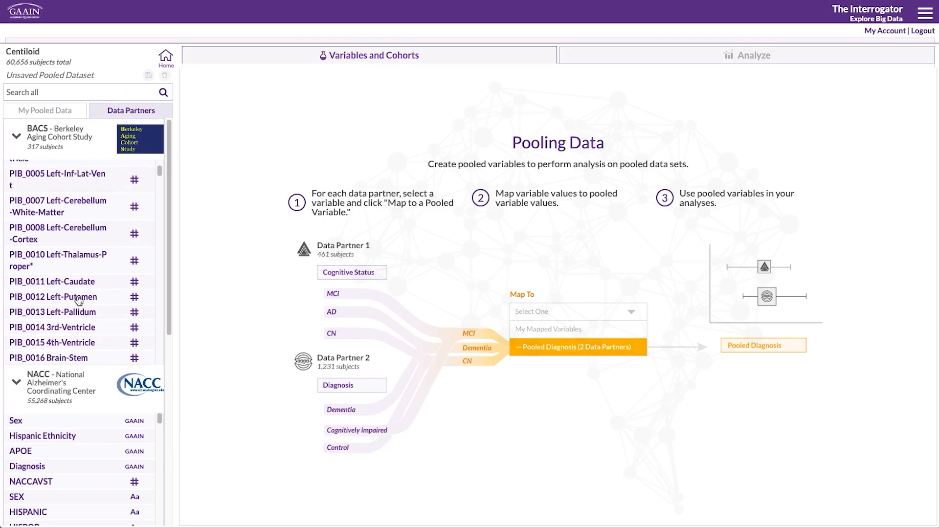
click(69, 322)
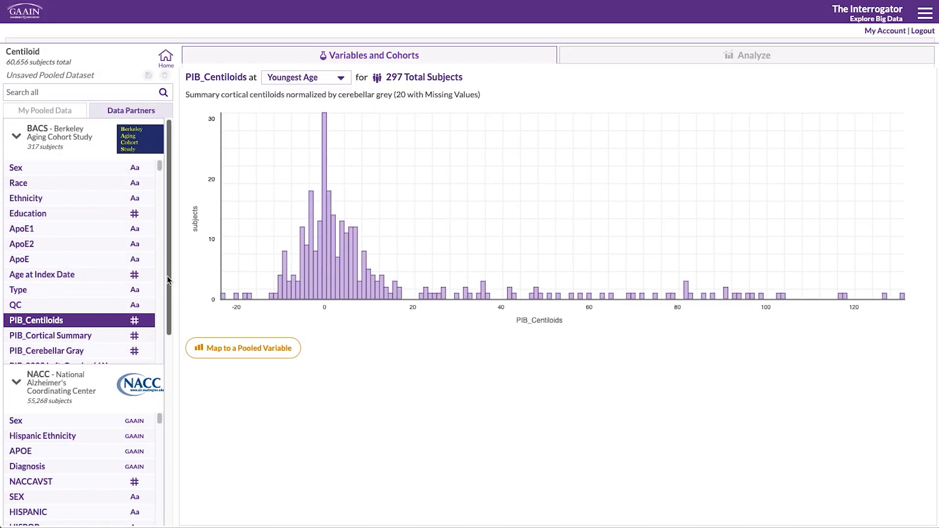
click(257, 349)
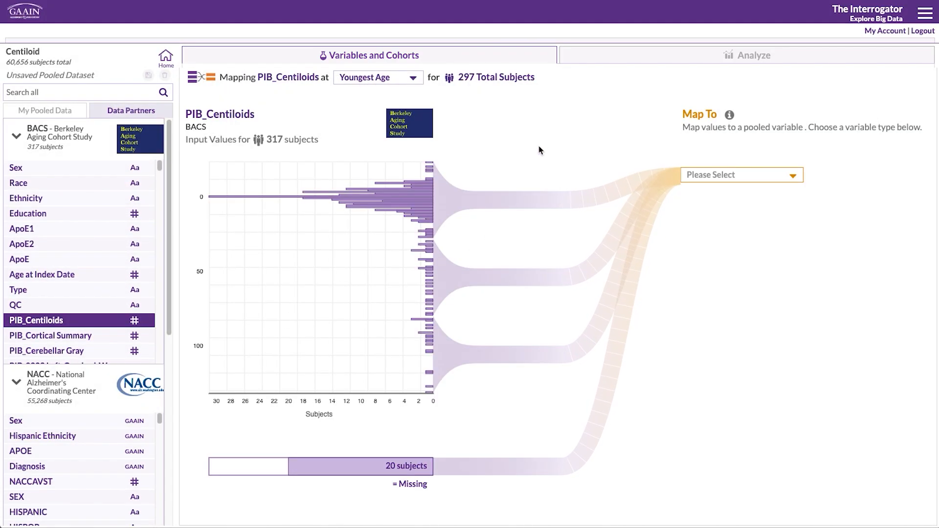
click(712, 177)
click(723, 201)
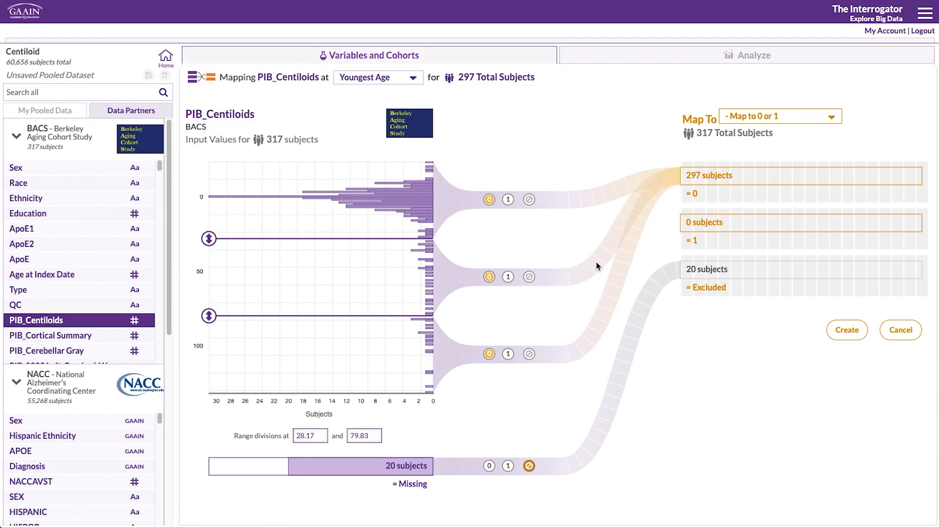
Step: Assign the middle and highest PIB_Centiloids ranges to 1, and set the first range division at 9.5
click(506, 277)
click(508, 354)
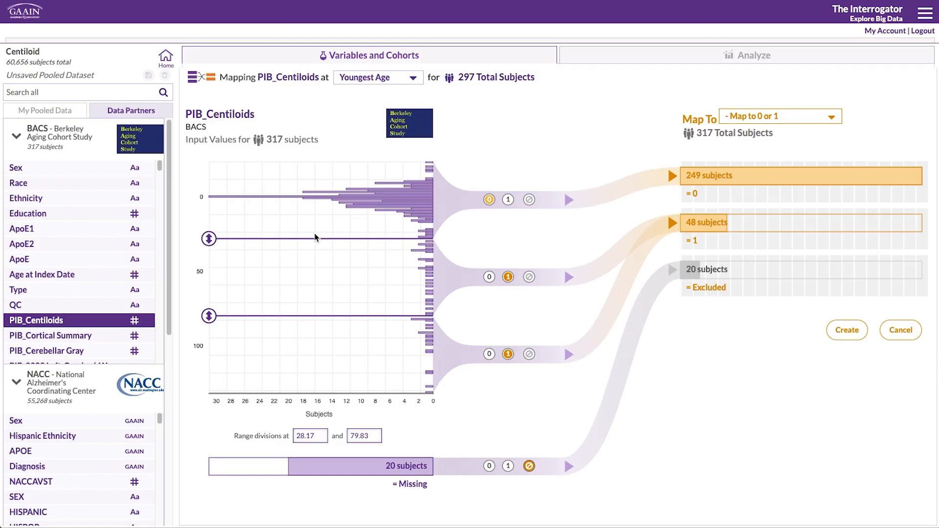
double_click(309, 432)
text(9.5)
key(Return)
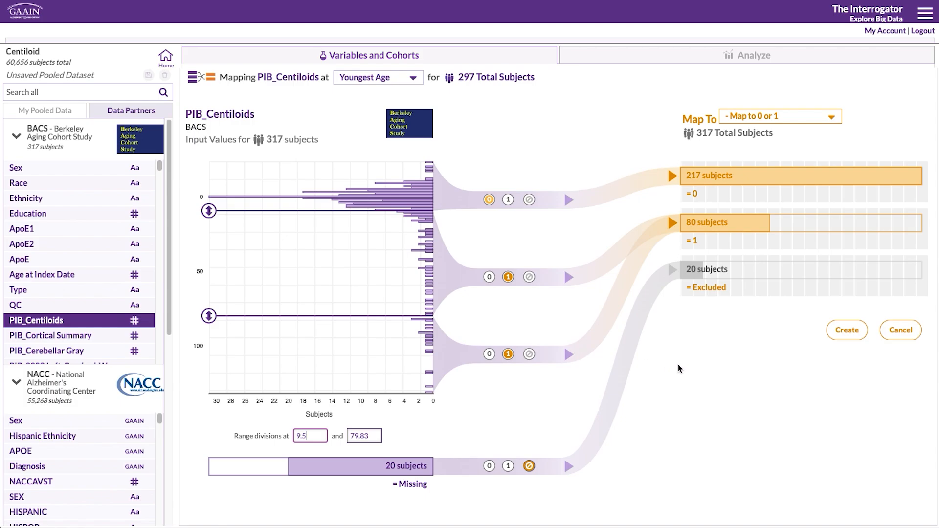
Step: Create the mapped pooled variable under the name CL>=10
click(835, 334)
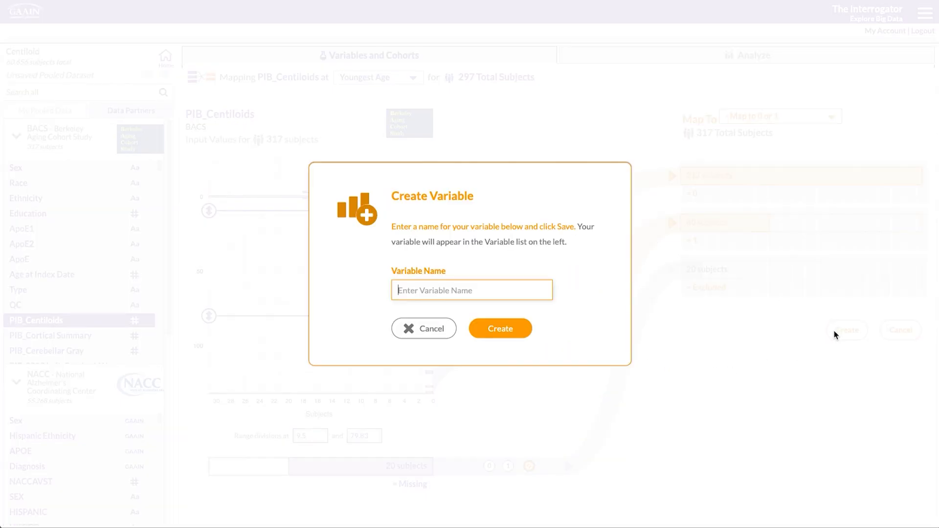
text(CL>=10)
key(Return)
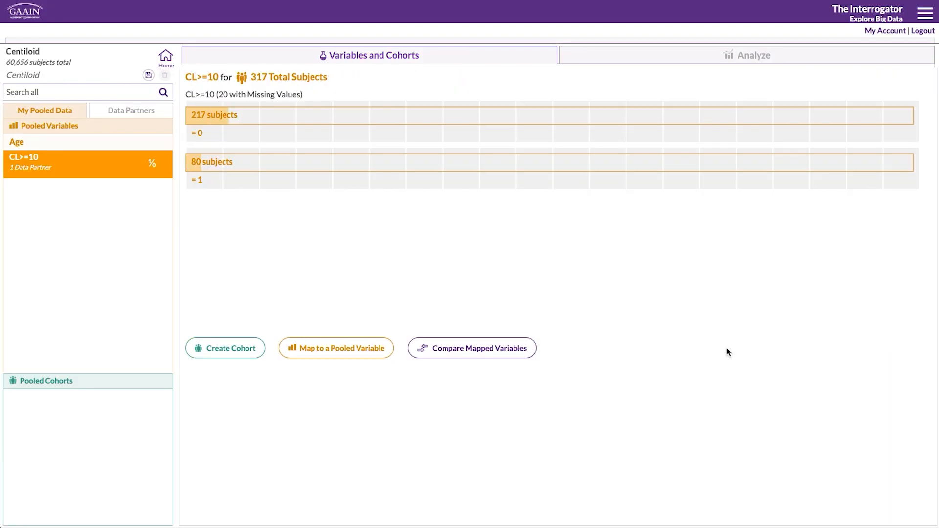
Step: Return to the data partners' variables, collapse the BACS list, and search all variables for centiloid
click(126, 116)
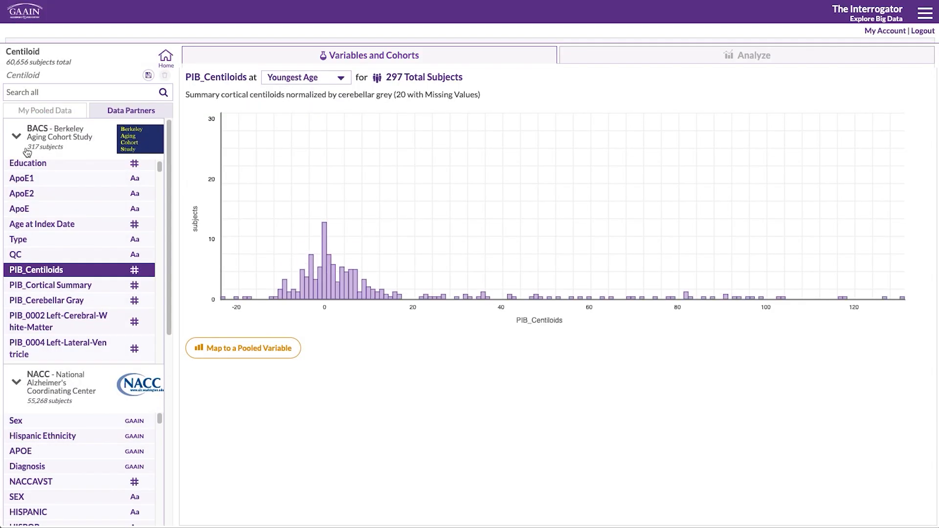
click(14, 134)
click(54, 87)
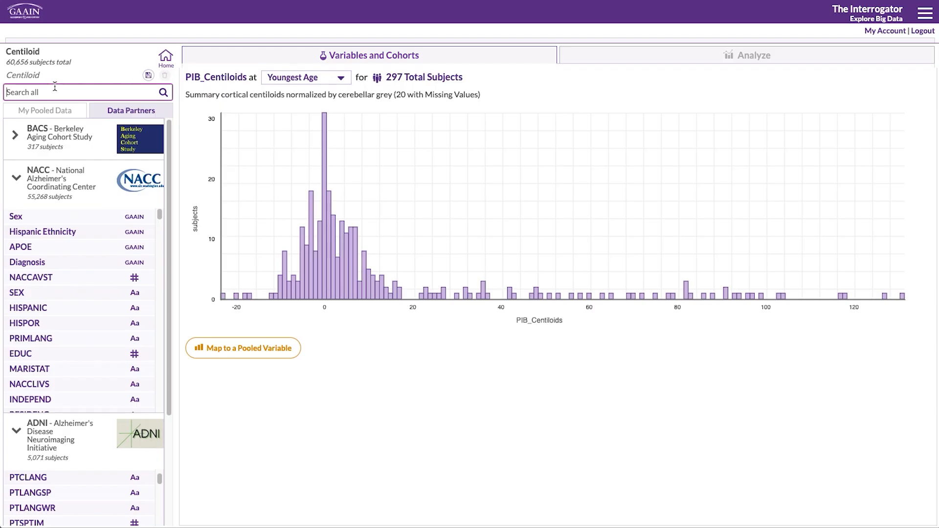
text(centiloid)
key(Return)
Step: Start mapping the NACC variable amypetgaain_CENTILOIDS to the existing pooled variable CL>=10
click(76, 277)
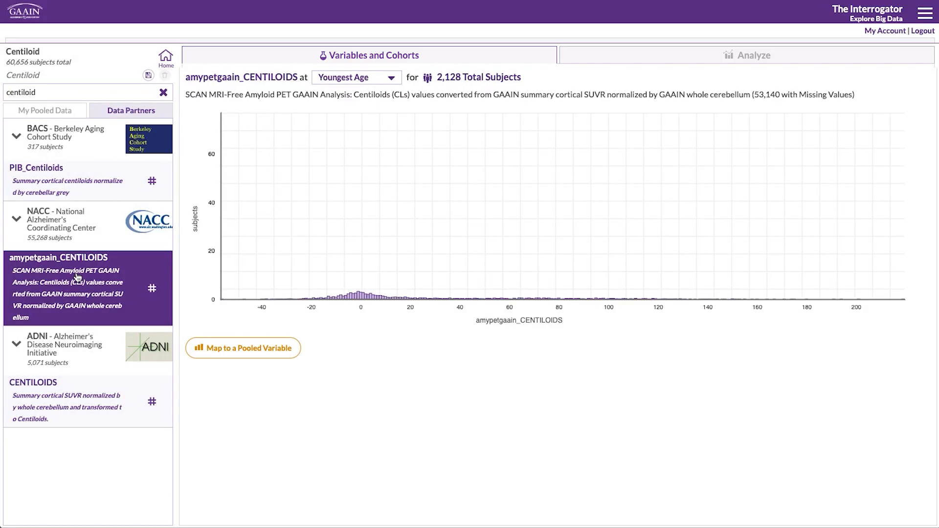
click(253, 350)
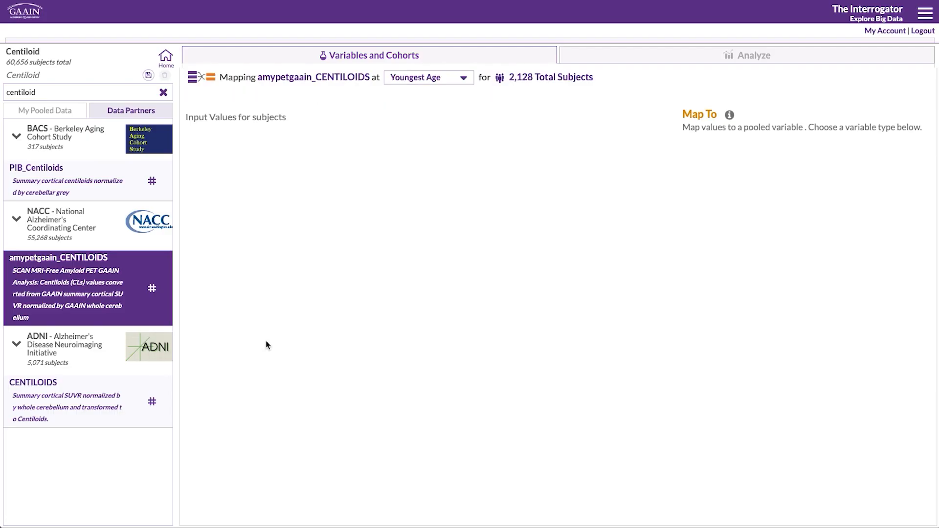
click(708, 177)
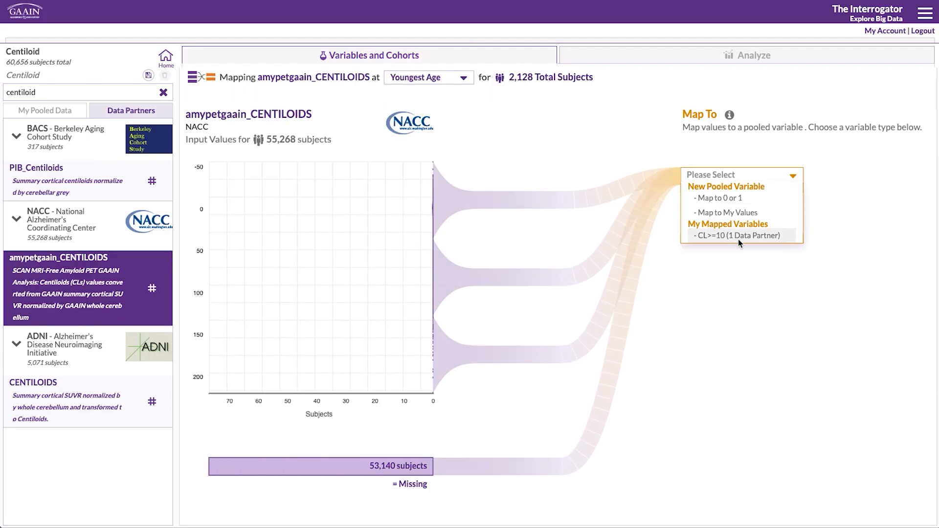
click(739, 238)
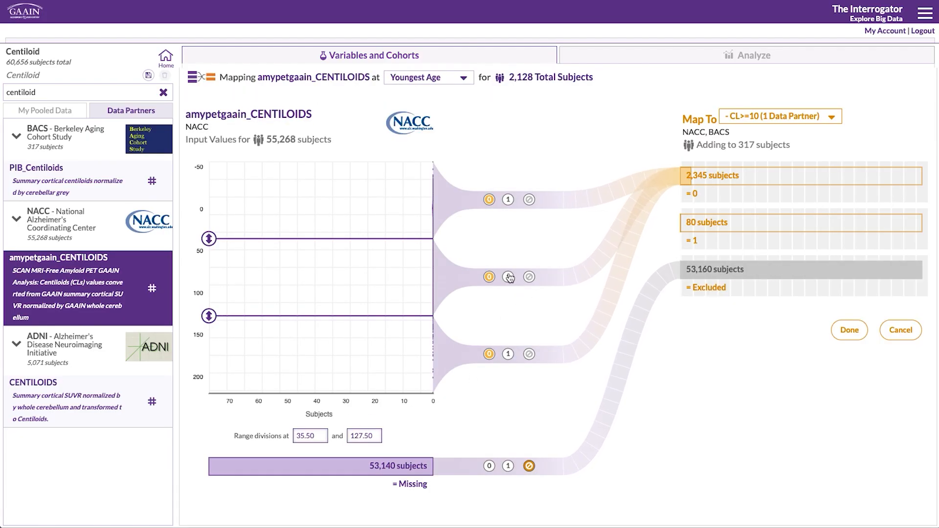
Step: Set the NACC mapping's first range division at 9.5, assign the middle and highest ranges to 1, and complete the mapping
double_click(313, 433)
text(9)
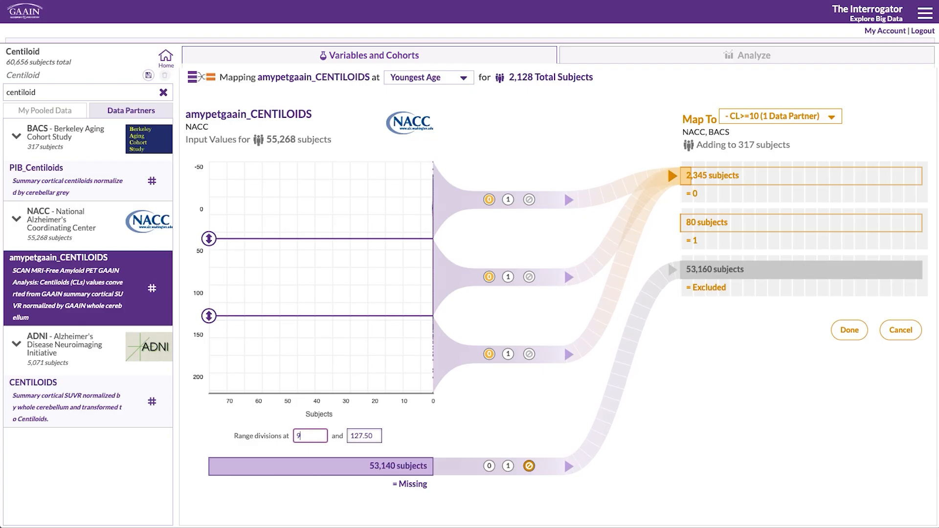
text(.5)
click(509, 277)
click(509, 354)
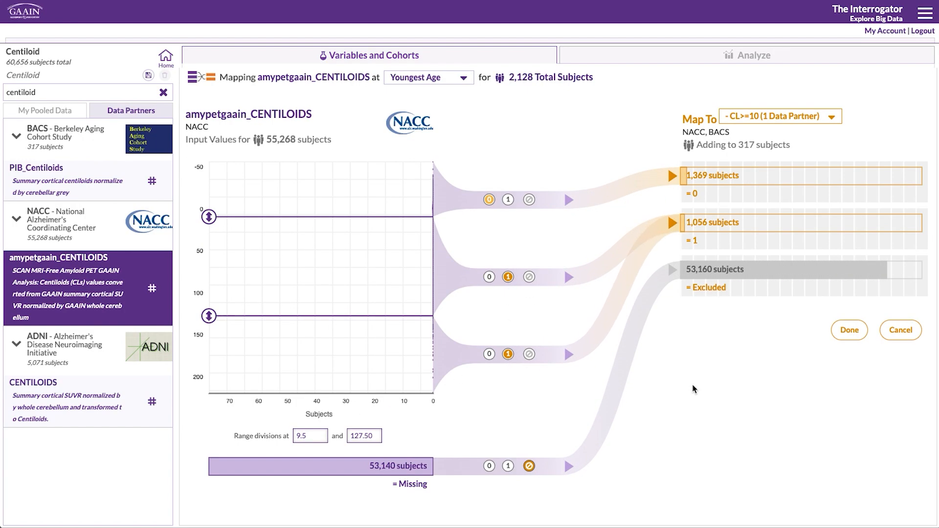
click(850, 330)
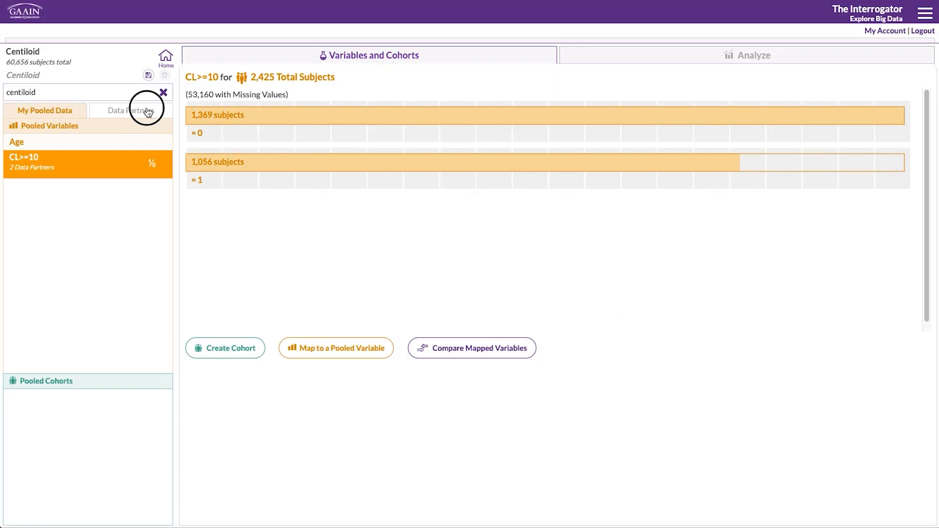
Step: Return to the data partners' variables and start mapping ADNI's CENTILOIDS to the existing pooled variable CL>=10
click(147, 111)
click(51, 384)
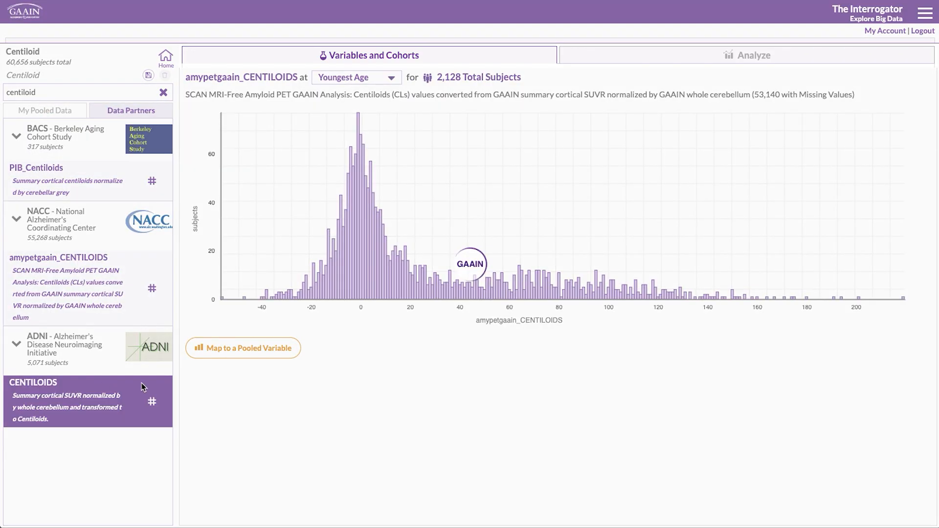
click(250, 349)
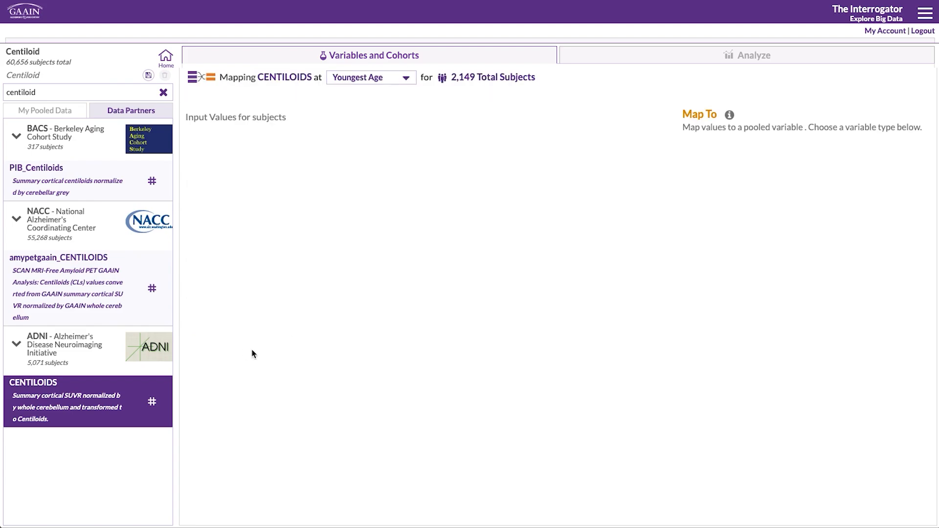
click(717, 175)
click(746, 237)
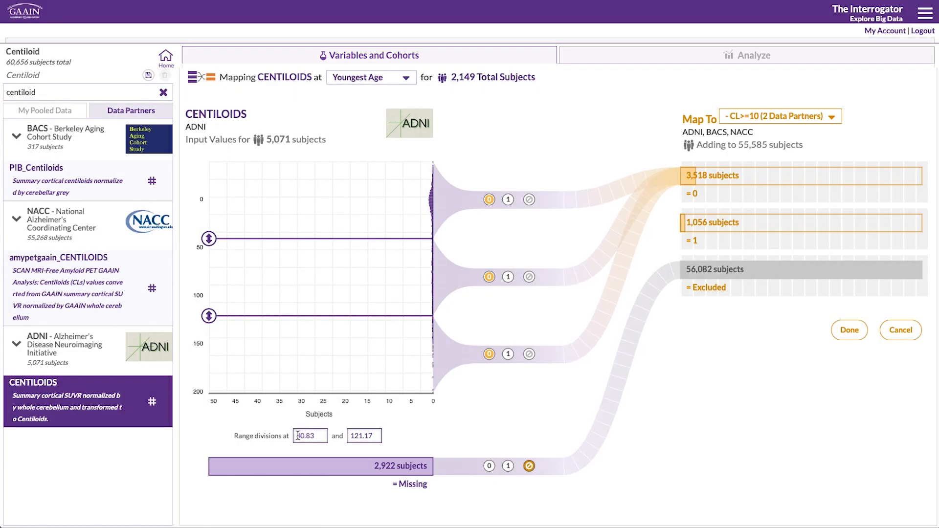
Step: Set the ADNI mapping's first range division at 9.5, assign the middle and highest ranges to 1, and complete the mapping
double_click(300, 435)
text(9.)
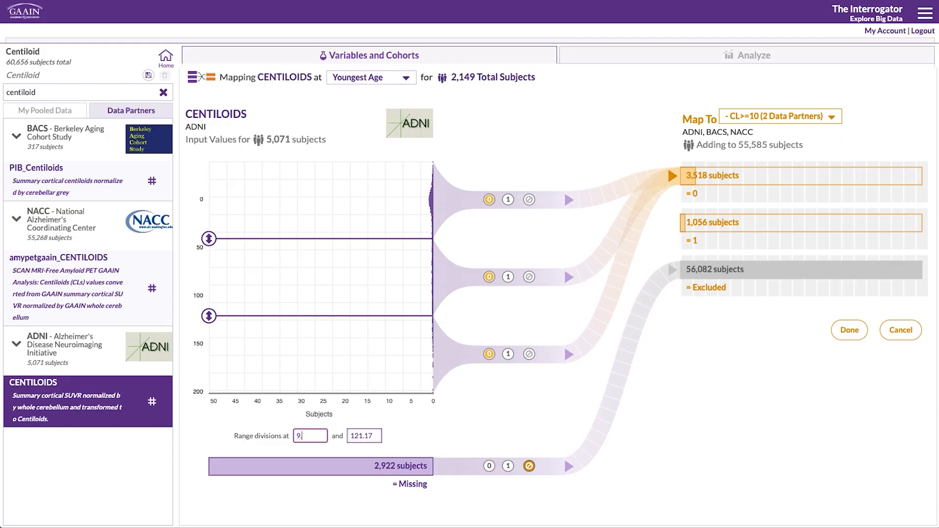
text(5)
click(508, 276)
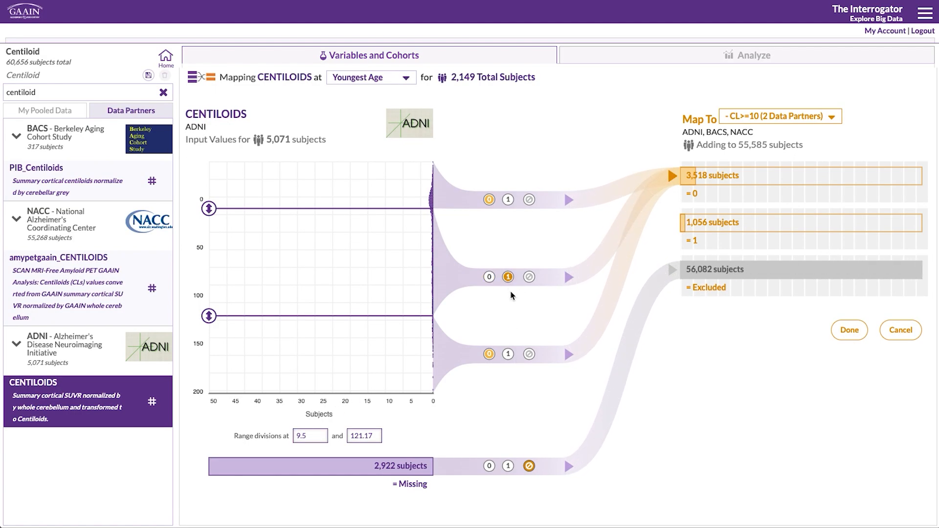
click(508, 353)
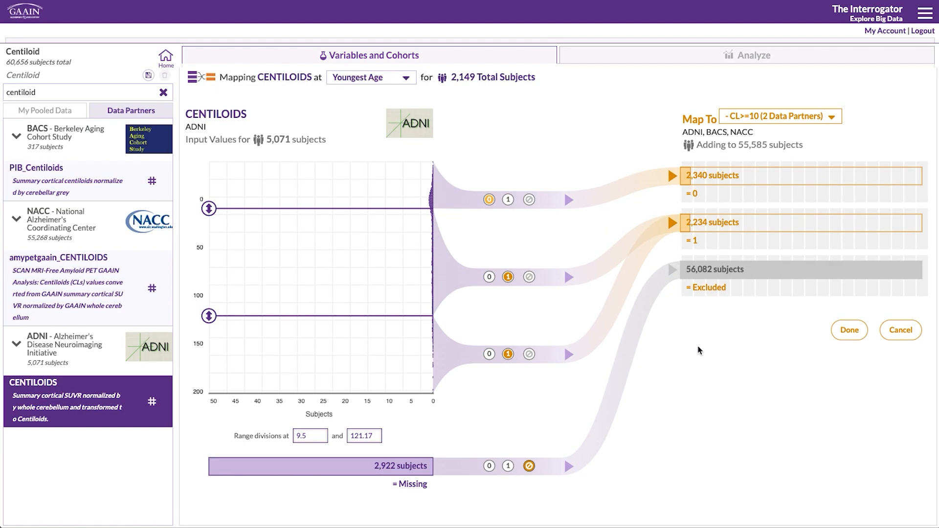
click(848, 330)
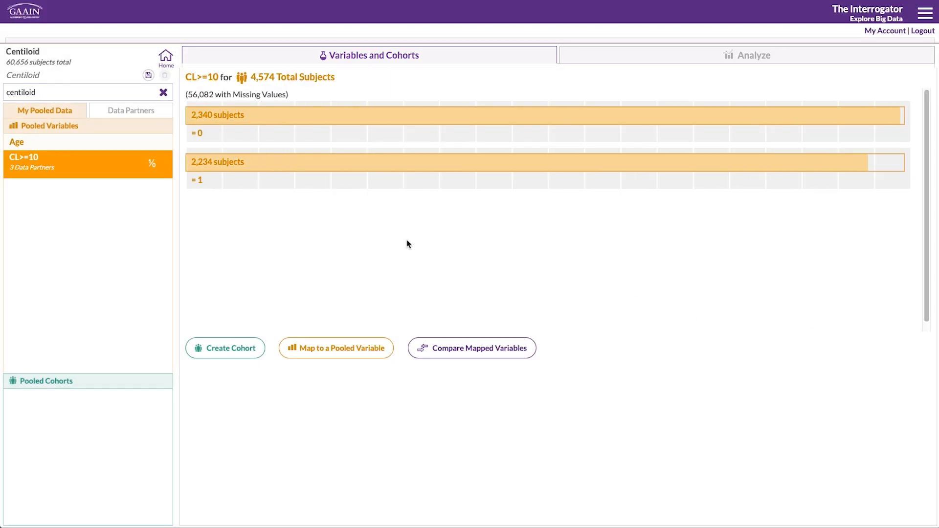
Step: Return to the data partners' variables and replace the centiloid search with a search for apoe
click(131, 112)
click(162, 93)
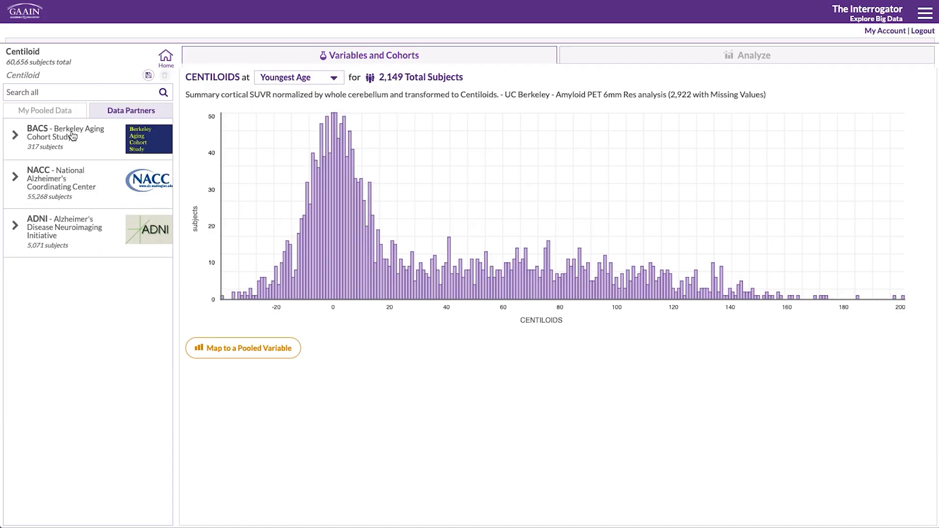
click(67, 88)
text(apoe)
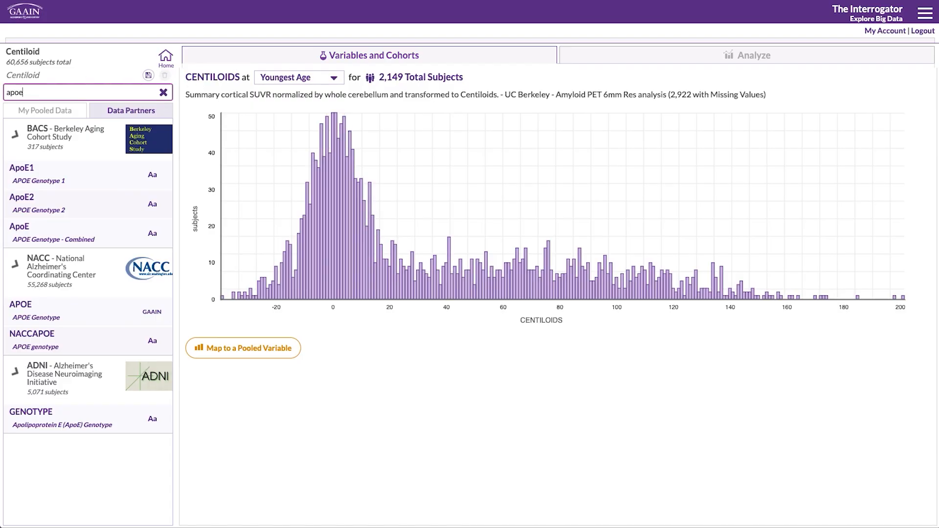
Step: Start mapping the combined BACS ApoE genotype to a new pooled variable with values 0 or 1
click(69, 240)
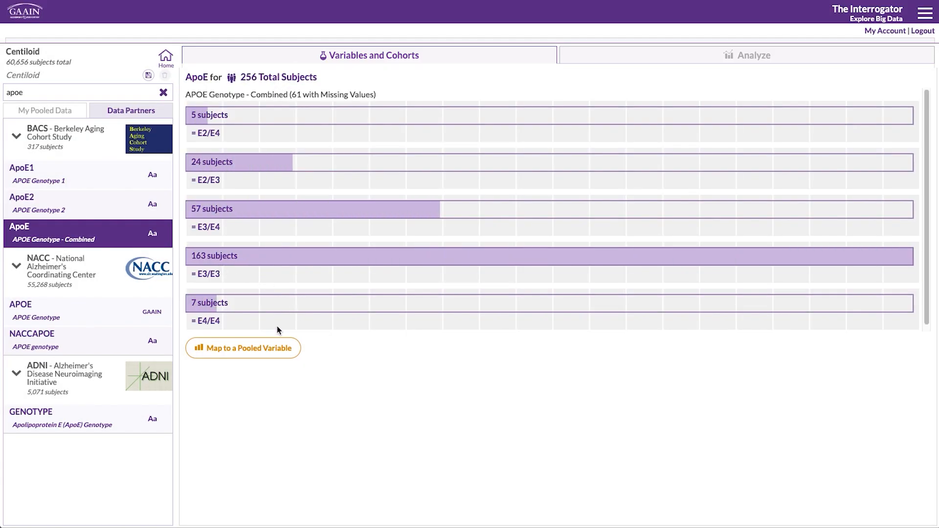
click(268, 352)
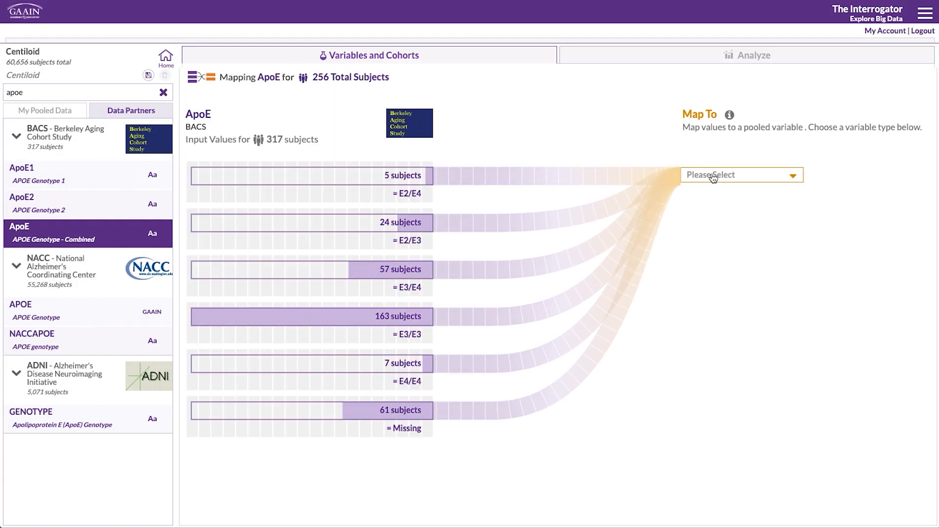
click(713, 178)
click(728, 196)
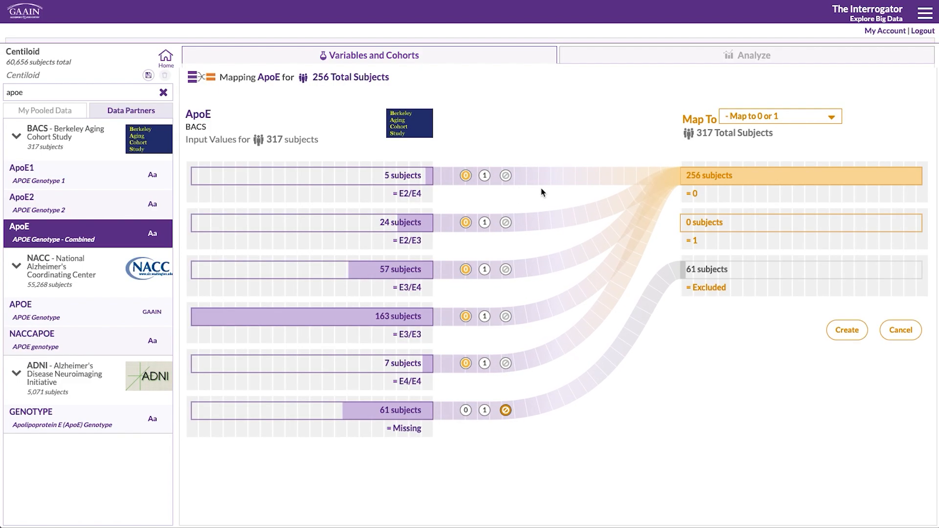
Step: Assign the genotypes E2/E4, E3/E4 and E4/E4 to 1 and create the pooled variable under the name APOEe4
click(485, 175)
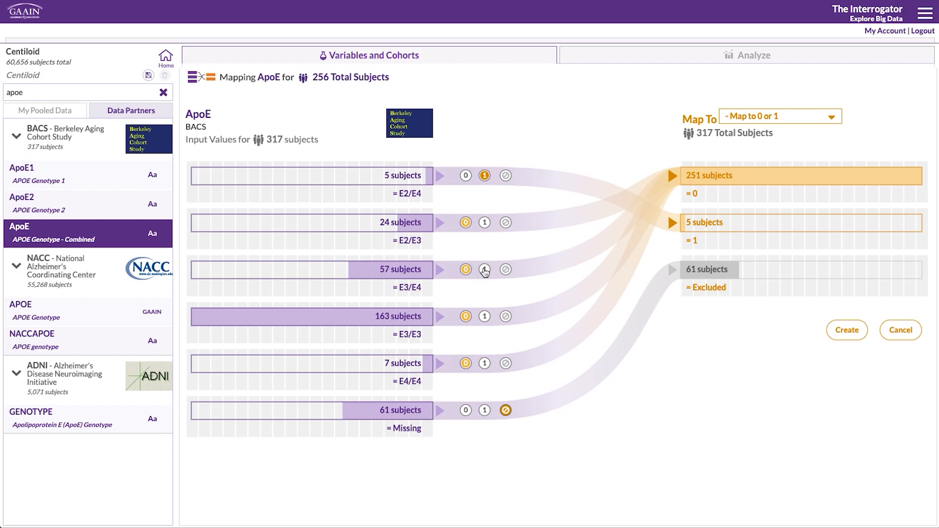
click(484, 270)
click(485, 364)
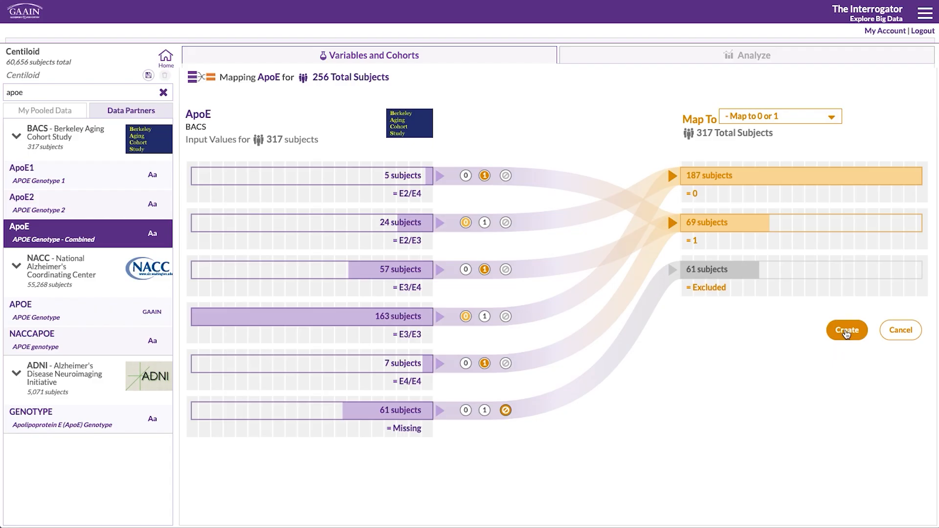
click(847, 331)
text(APOE)
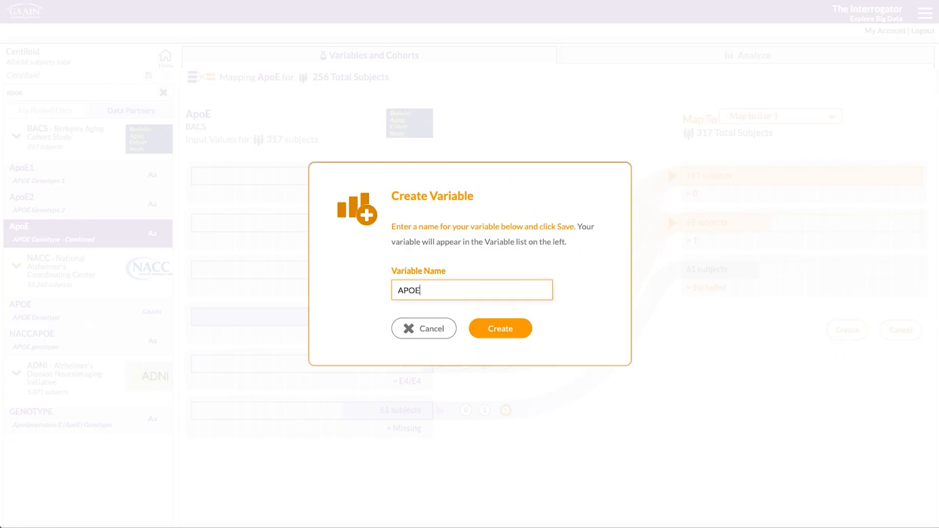
text(e4)
key(Return)
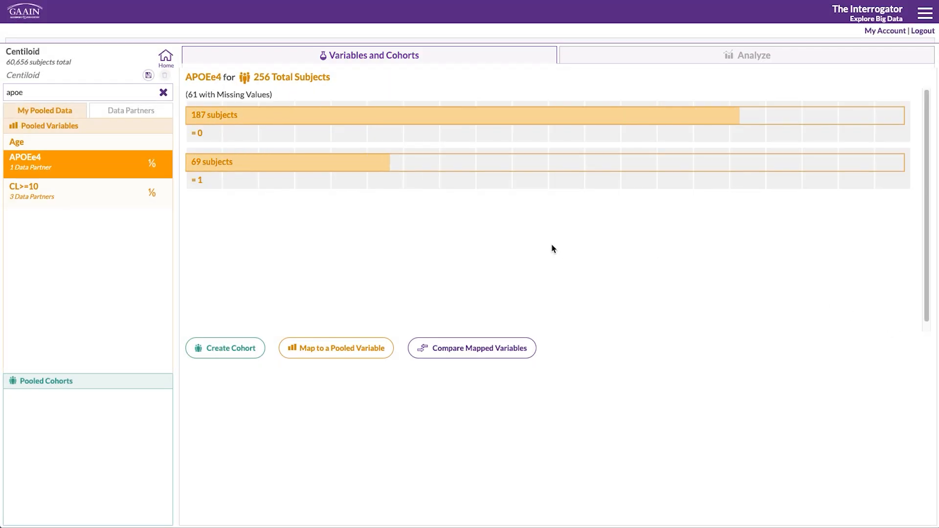
Step: Return to the data partners' variables, collapse the BACS list, and start mapping NACCAPOE to the existing pooled variable APOEe4
click(149, 117)
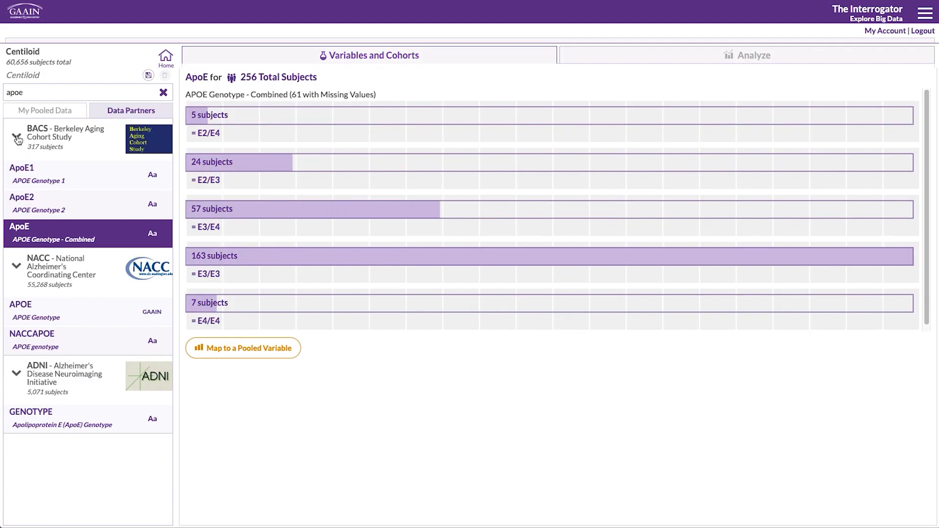
click(64, 257)
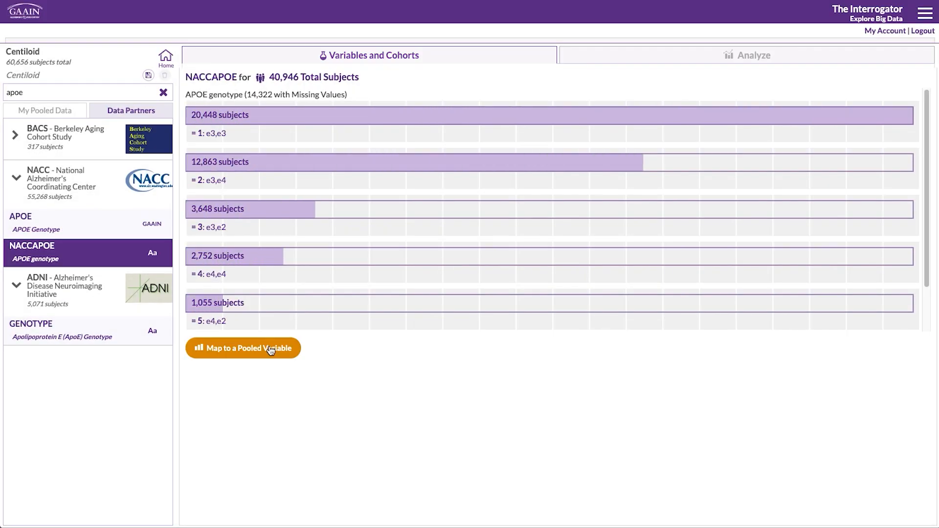
click(271, 348)
click(738, 173)
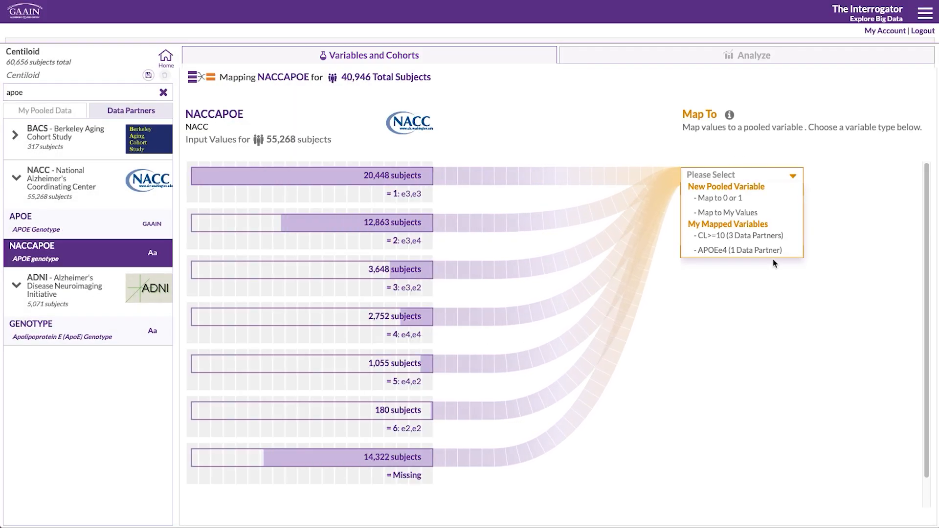
click(763, 256)
Step: Assign the NACCAPOE genotypes e3,e4, e4,e4 and e4,e2 to 1 and complete the mapping
click(484, 223)
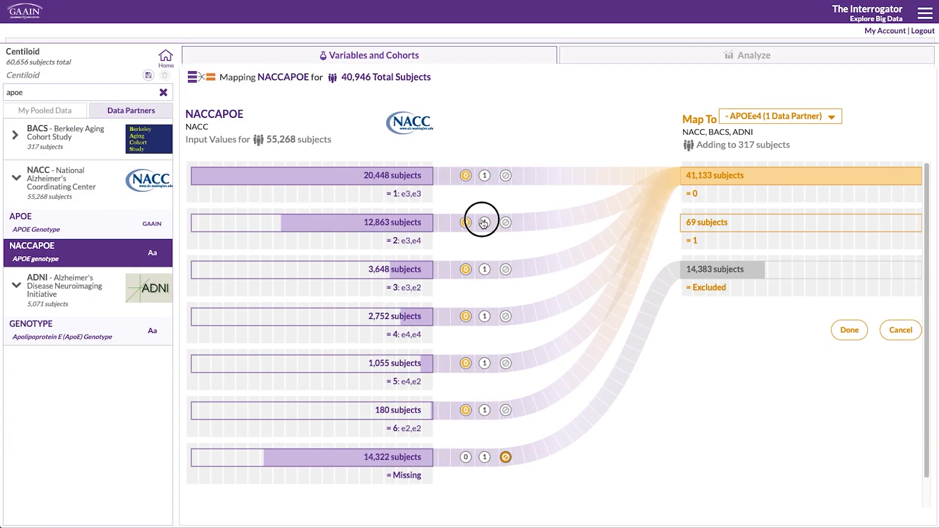
click(485, 316)
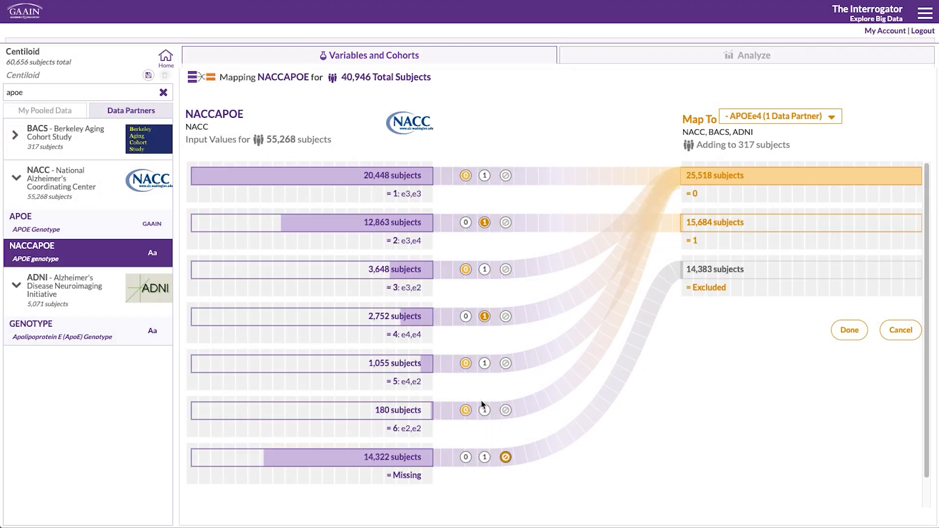
click(484, 363)
click(850, 330)
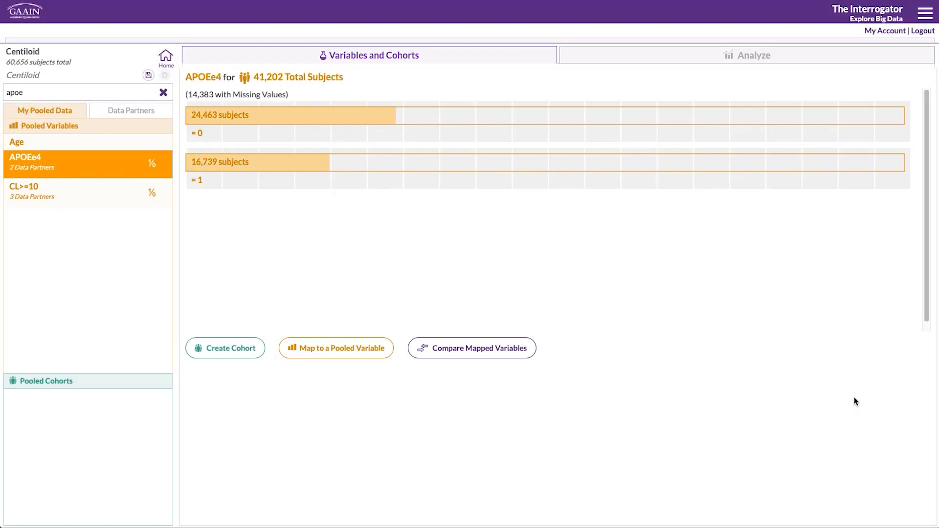
Step: Return to the data partners' variables, collapse the NACC list, and start mapping ADNI's GENOTYPE to the pooled variable APOEe4
click(137, 118)
click(16, 175)
click(72, 285)
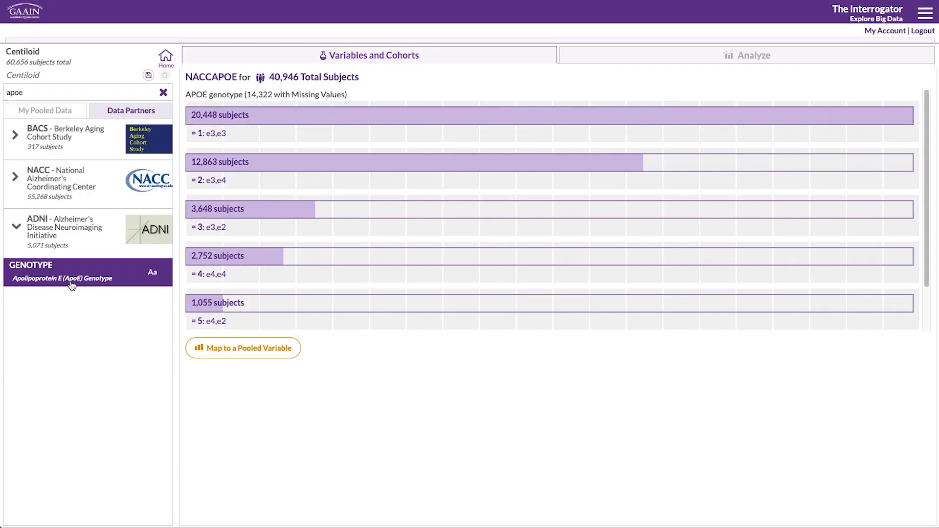
click(258, 348)
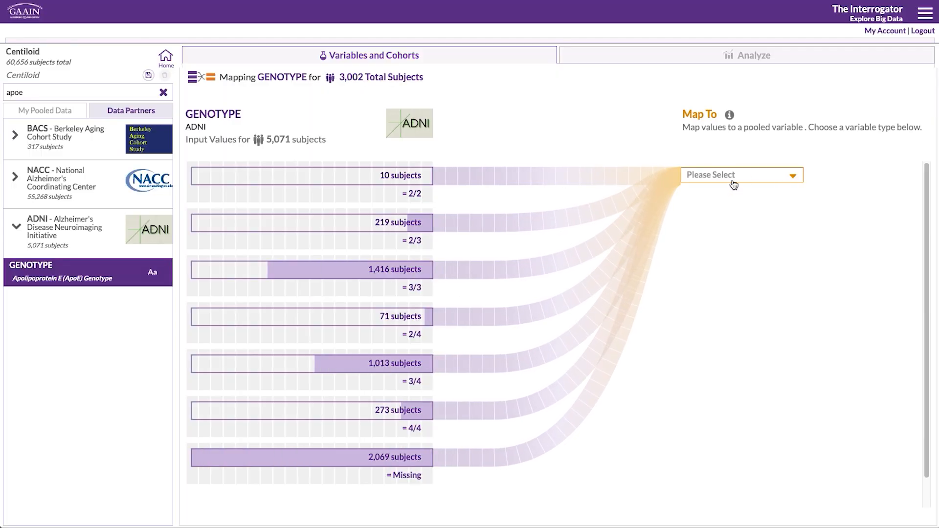
click(733, 179)
click(764, 254)
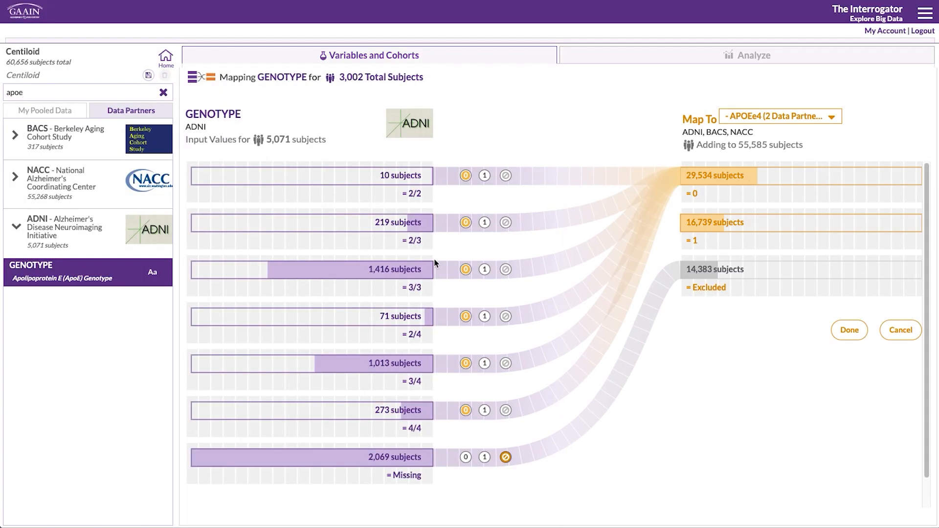
Step: Assign the ADNI genotypes 2/4, 3/4 and 4/4 to 1 and complete the mapping
click(484, 316)
click(484, 363)
click(484, 410)
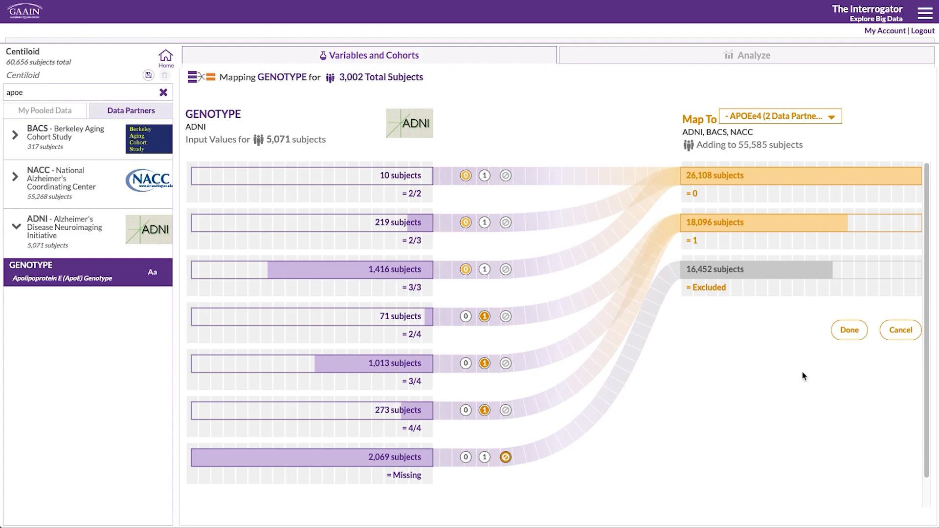
click(850, 330)
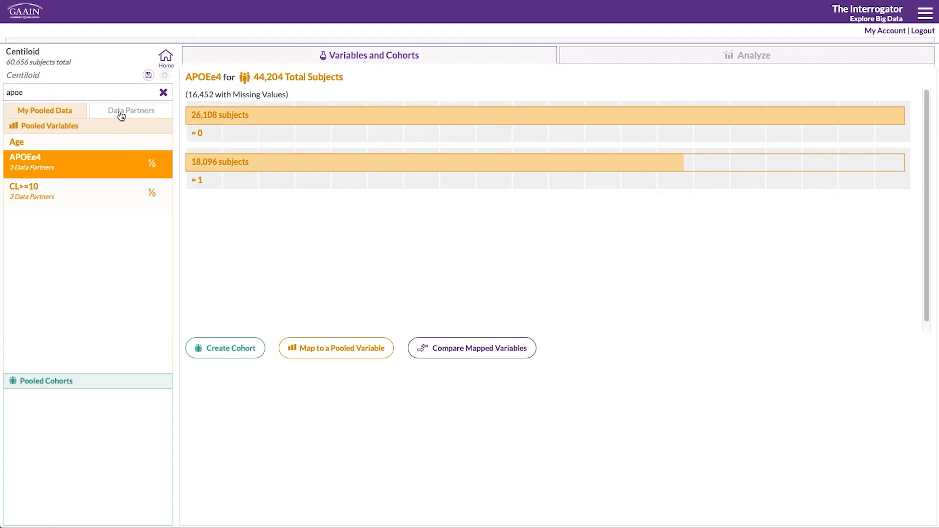
Step: Return to the data partners' variables, clear the apoe search, and expand the BACS variable list
click(121, 111)
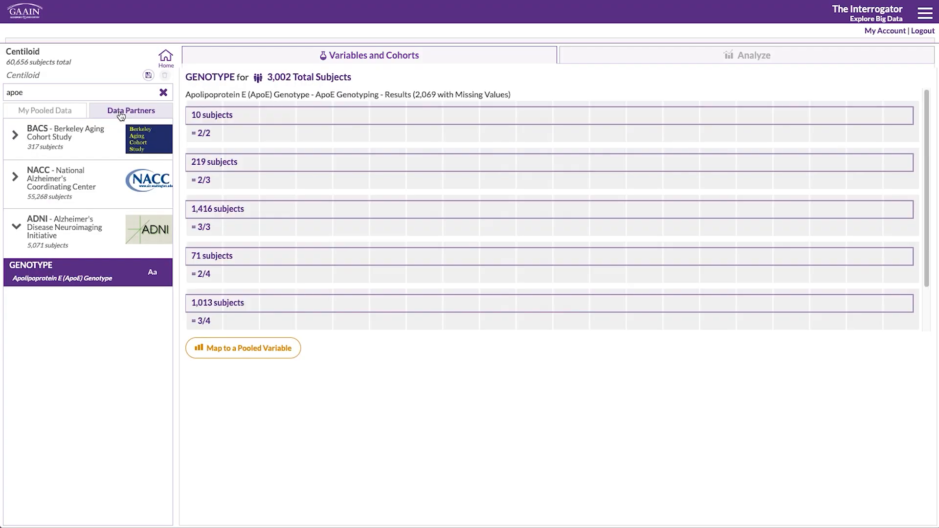
click(163, 92)
click(27, 154)
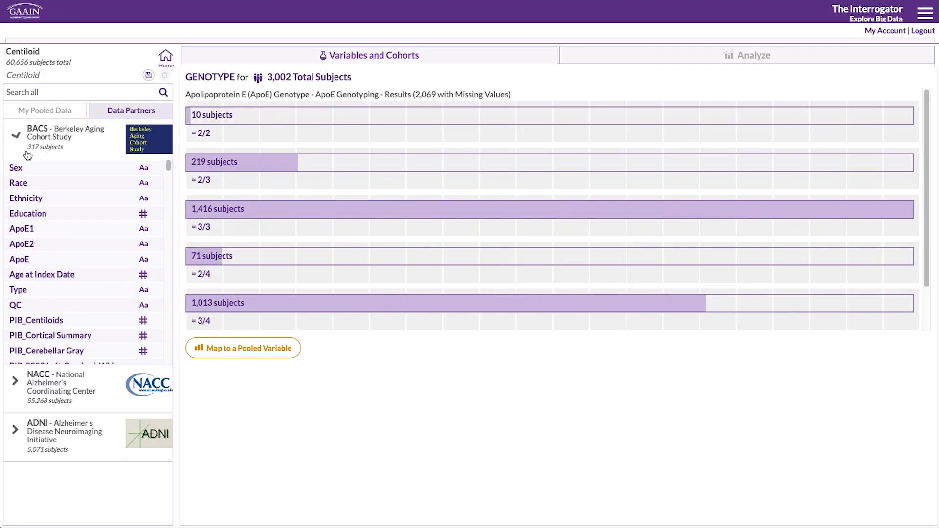
Step: Start mapping the BACS Ethnicity variable to a new pooled variable with values 0 or 1
click(65, 198)
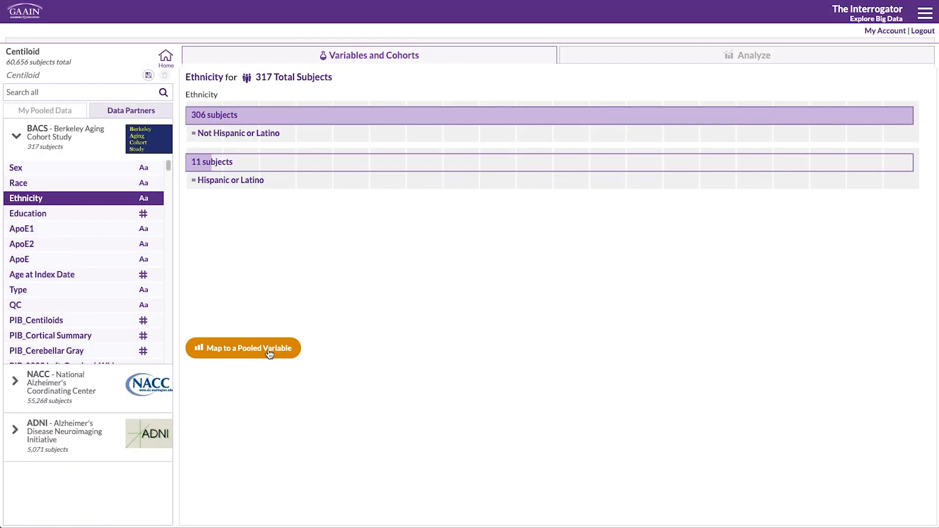
click(243, 347)
click(705, 175)
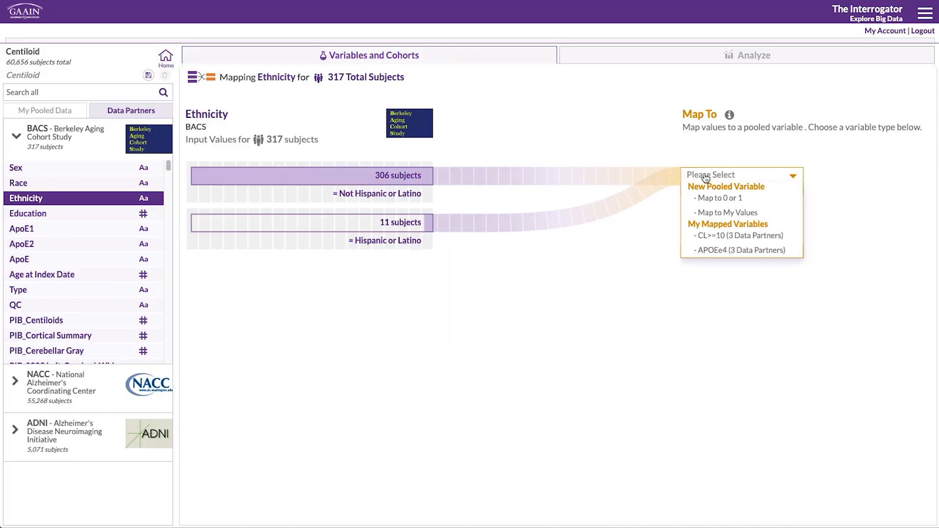
click(720, 201)
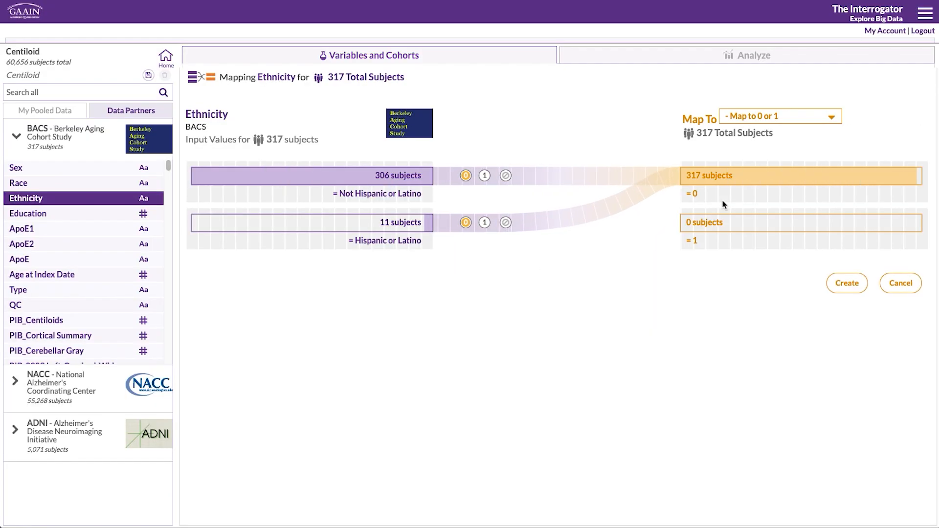
Step: Assign BACS Hispanic or Latino subjects to 1 and create the pooled variable Ethnicity=Hispanic
click(484, 222)
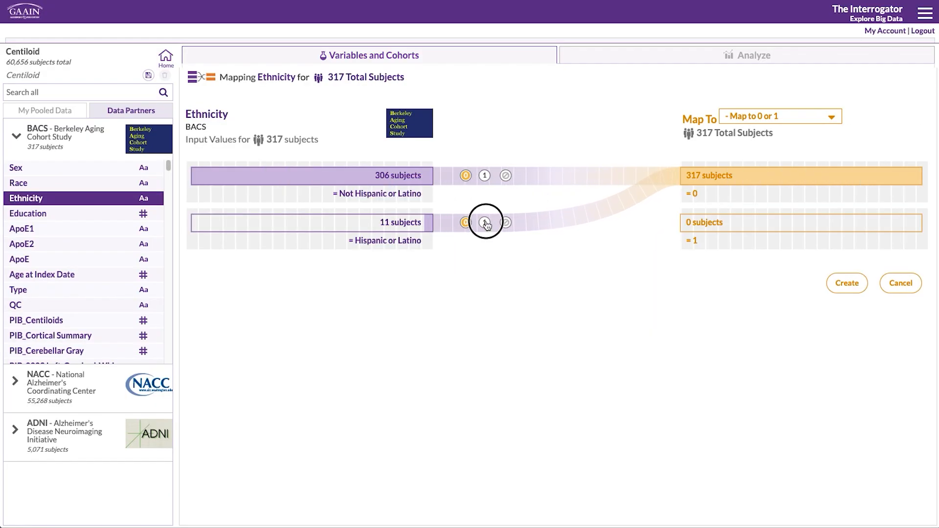
click(850, 284)
text(Ethnicity=Hi)
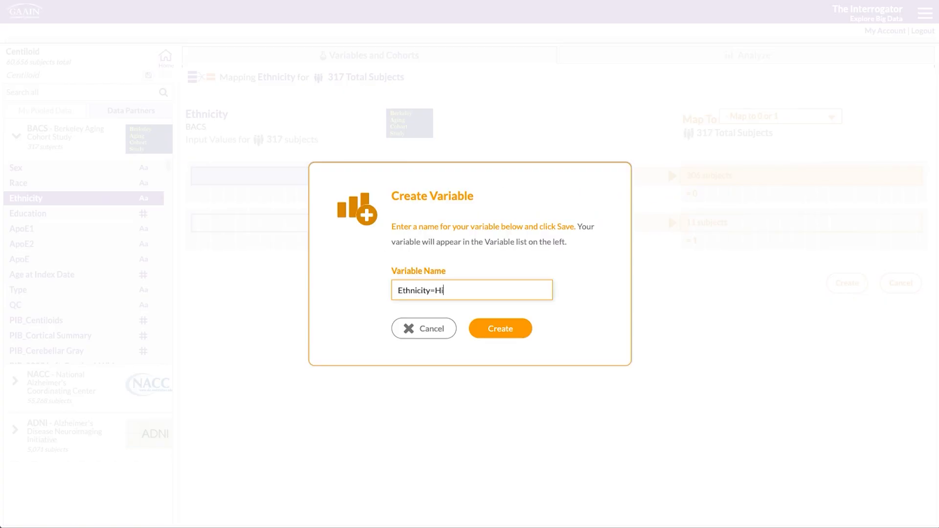
text(spanic)
key(Return)
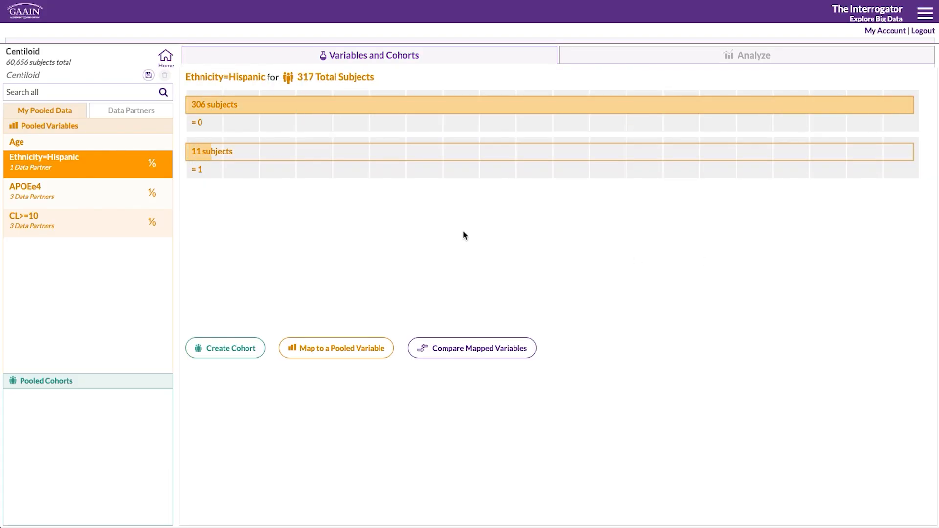
Step: Return to the data partners' variables and start mapping NACC's HISPANIC to the pooled variable Ethnicity=Hispanic
click(132, 112)
click(15, 135)
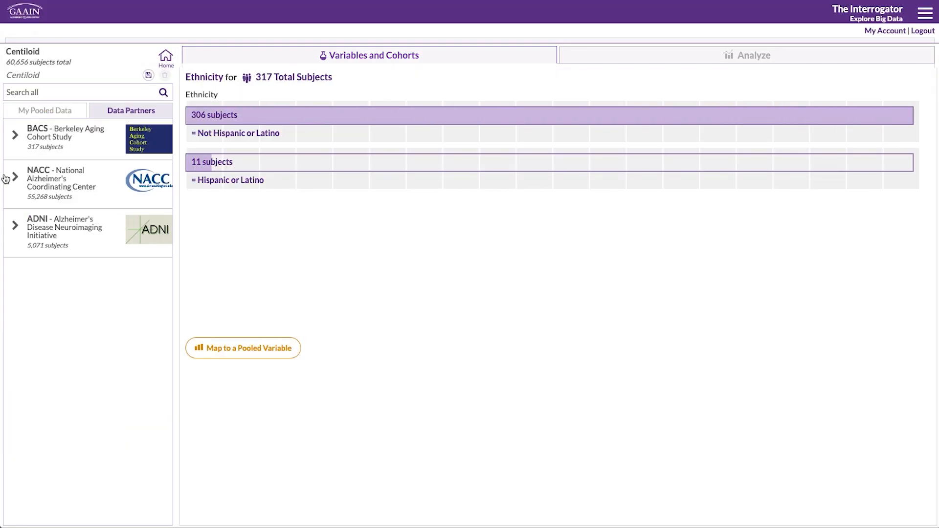
click(14, 178)
scroll(61, 266, down, 2)
click(64, 252)
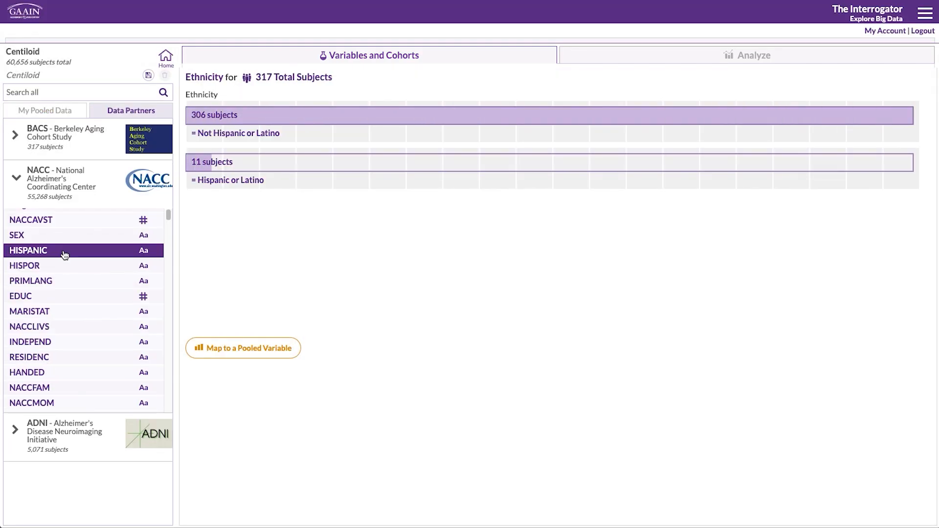
click(262, 350)
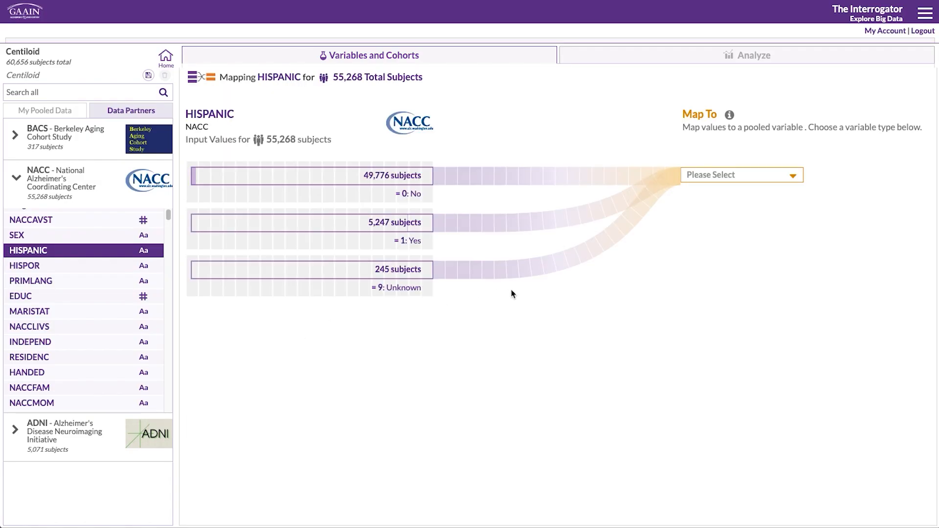
click(732, 176)
click(740, 268)
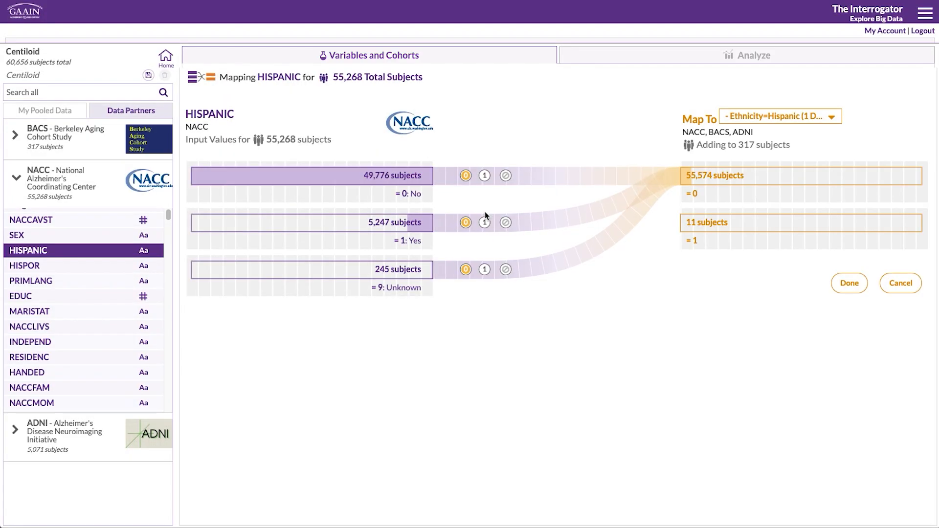
Step: Assign NACC's Yes value to 1, exclude Unknown, and complete the HISPANIC mapping
click(485, 223)
click(505, 270)
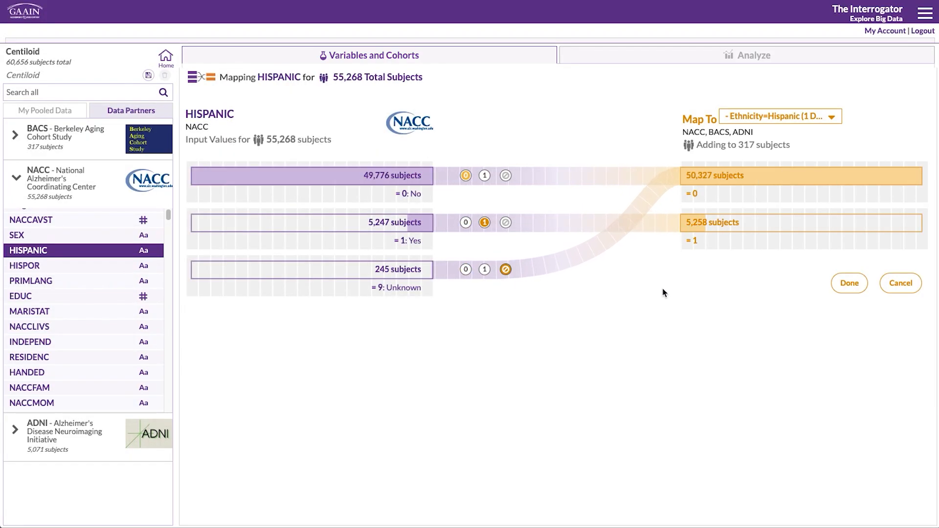
click(849, 329)
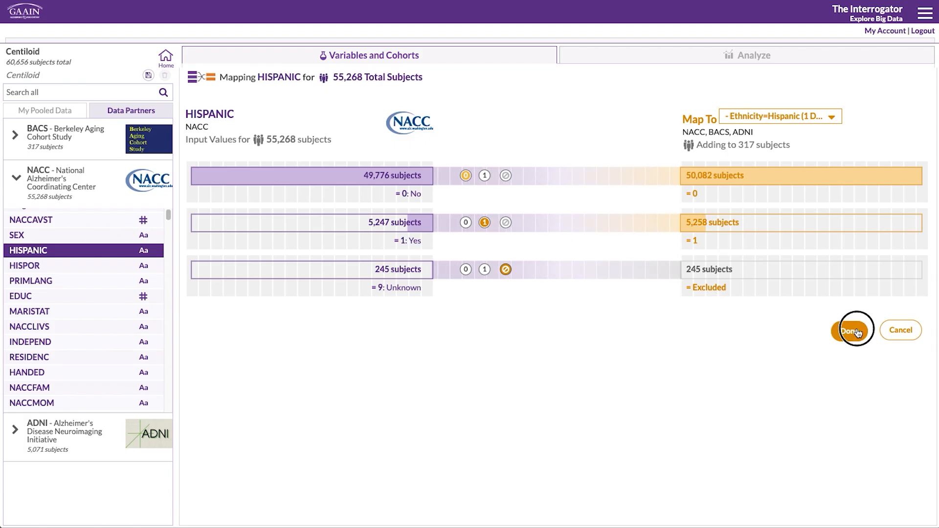
click(42, 149)
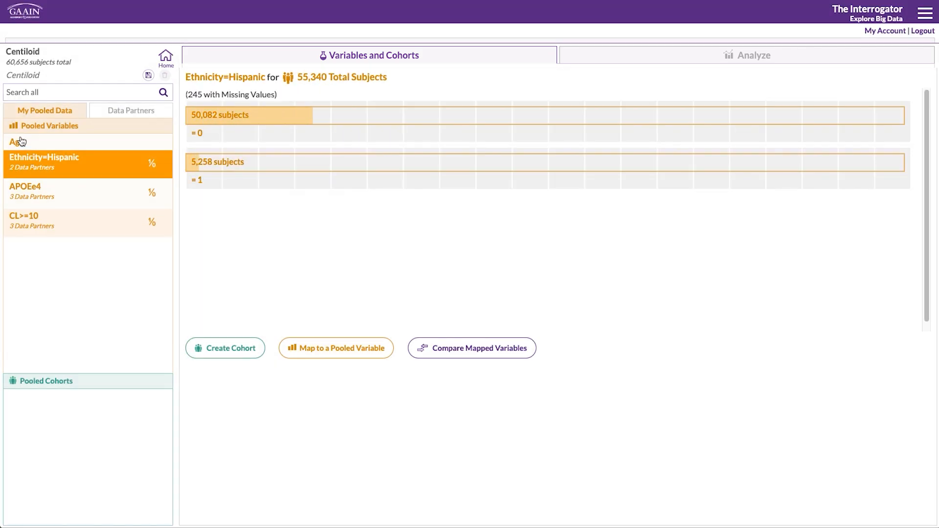
Step: Return to the data partners' variables, collapse NACC, and start mapping ADNI's PTETHCAT to the pooled variable Ethnicity=Hispanic
click(132, 110)
click(16, 178)
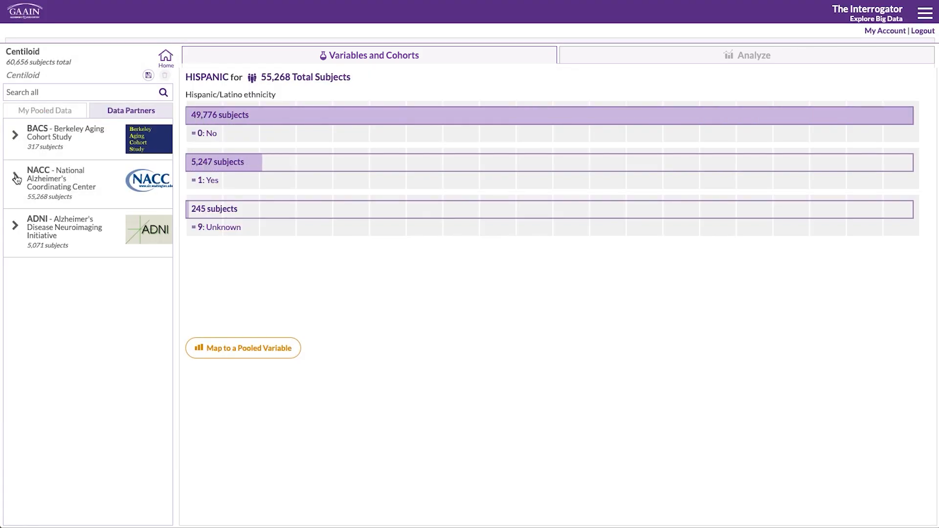
click(16, 226)
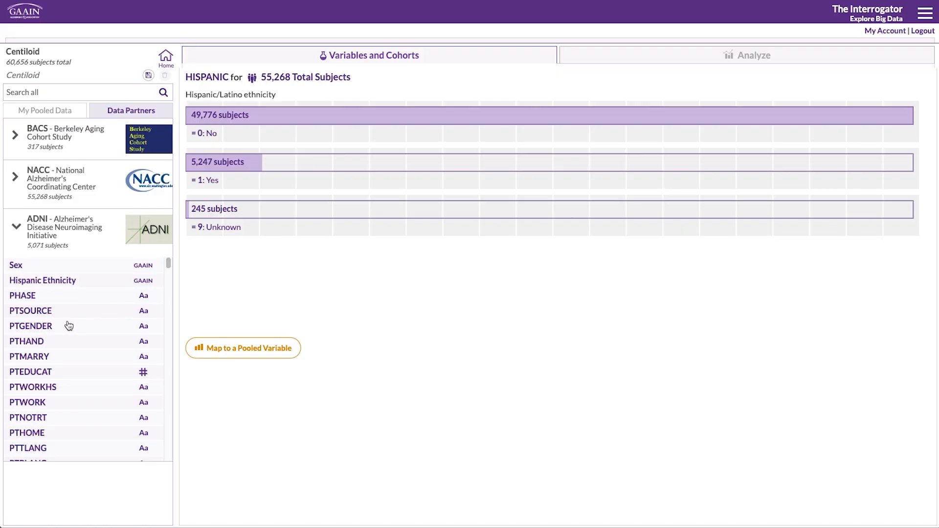
scroll(68, 332, down, 3)
click(67, 349)
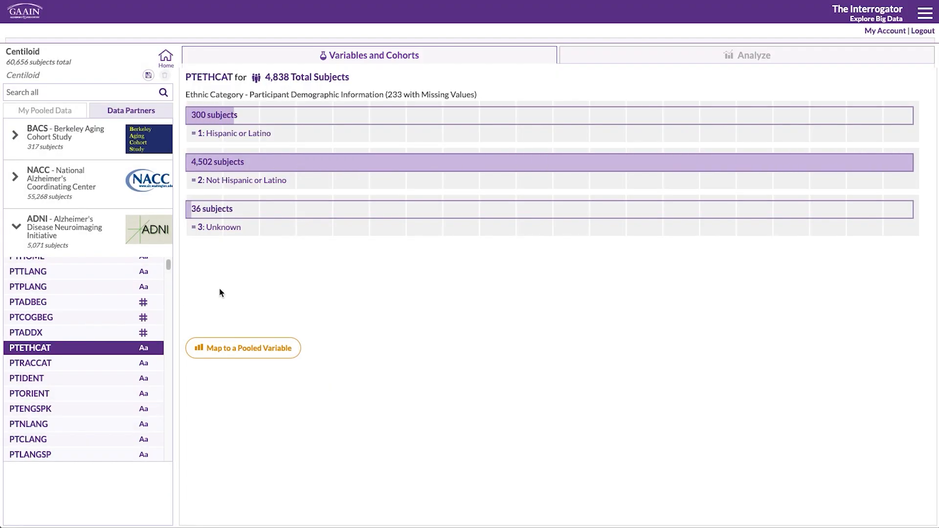
click(272, 348)
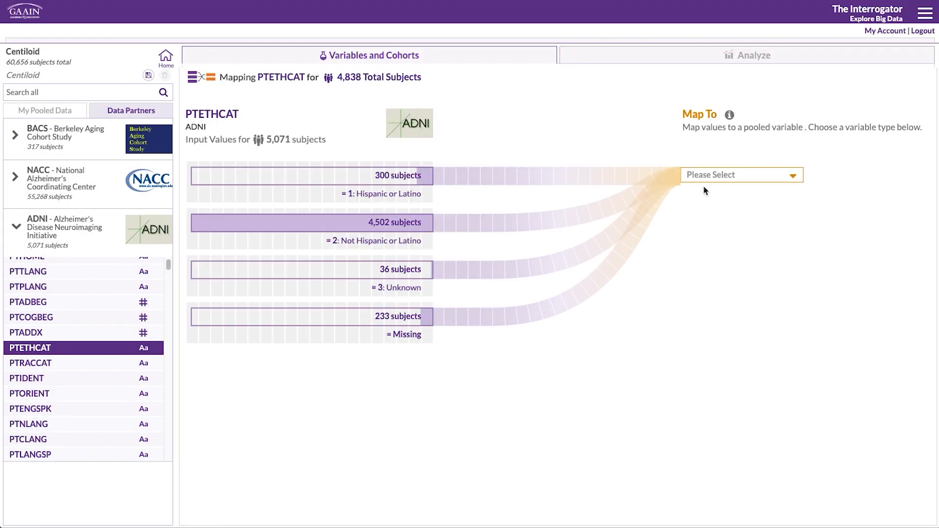
click(723, 176)
click(741, 267)
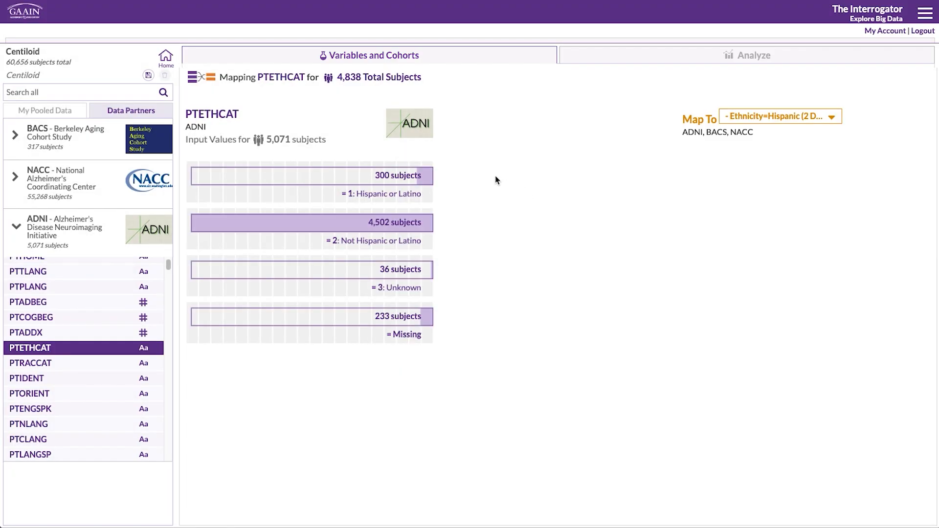
Step: Assign ADNI's Hispanic or Latino value to 1, exclude Unknown, and complete the PTETHCAT mapping
click(485, 176)
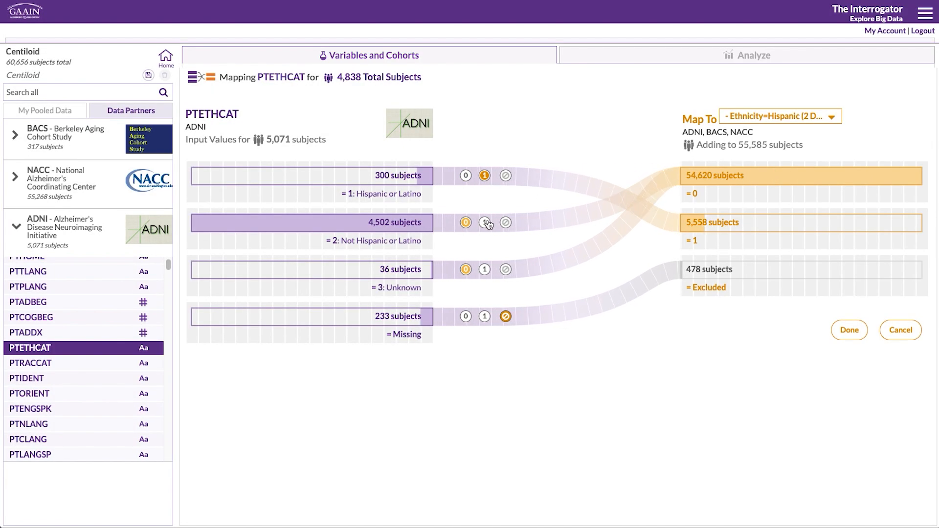
click(506, 270)
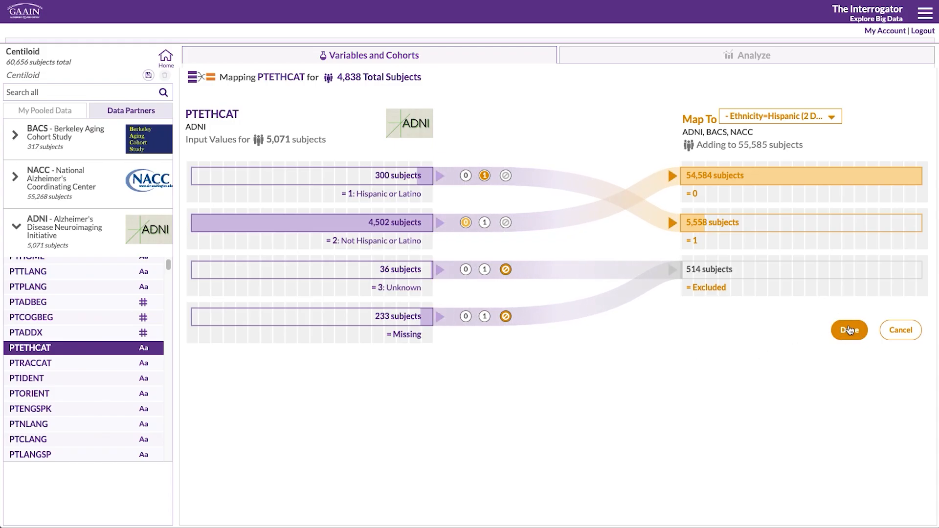
click(849, 329)
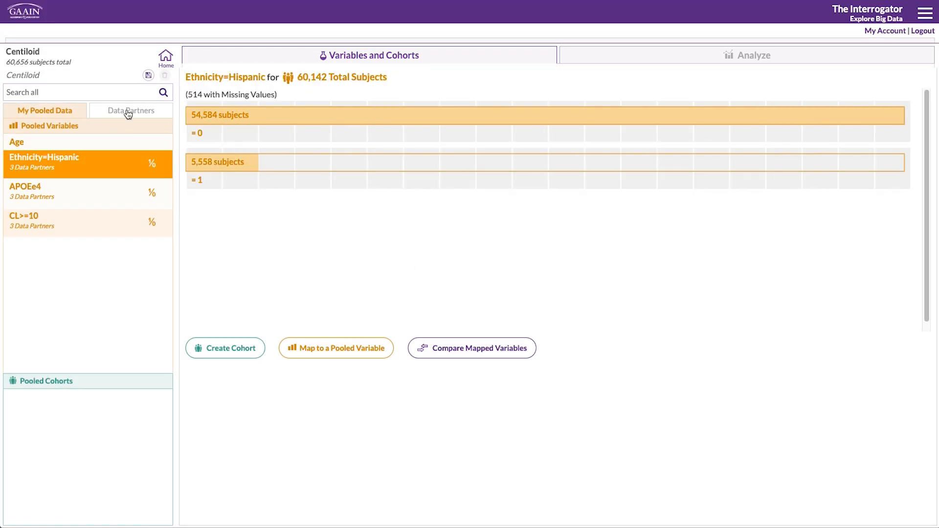
Step: Search the data partners' variables for "rac" and start mapping the BACS Race variable to custom values
click(143, 113)
click(119, 94)
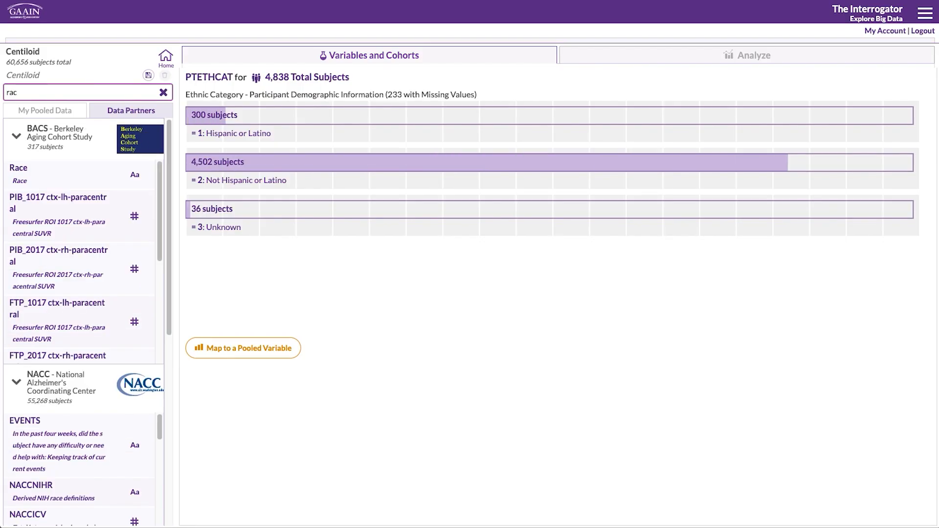
click(81, 176)
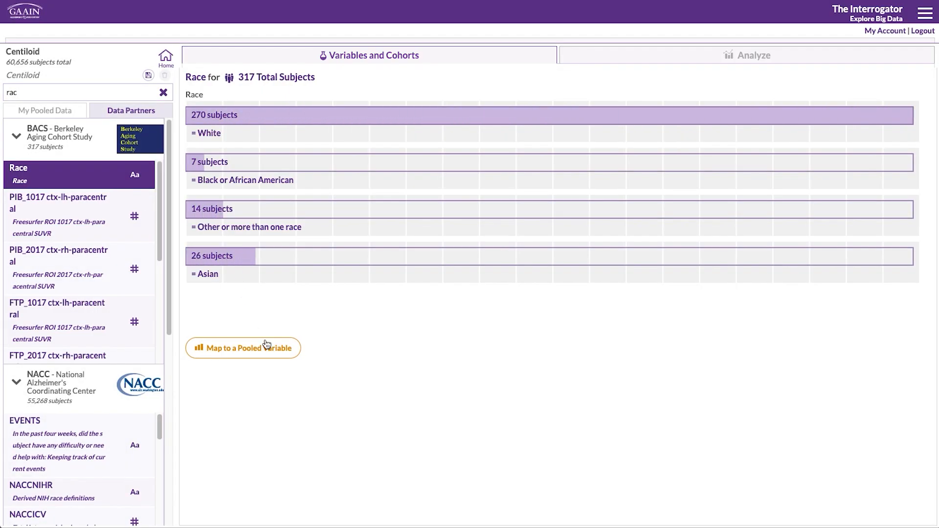
click(273, 350)
click(753, 174)
click(759, 215)
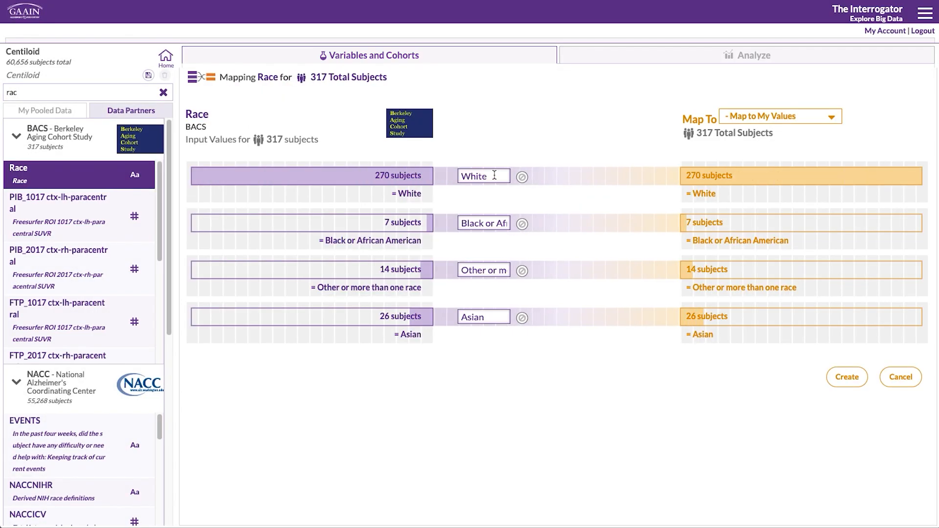
Step: Shorten the mapped value for Black or African American to Black and set Other or more than one race to 1+
click(487, 224)
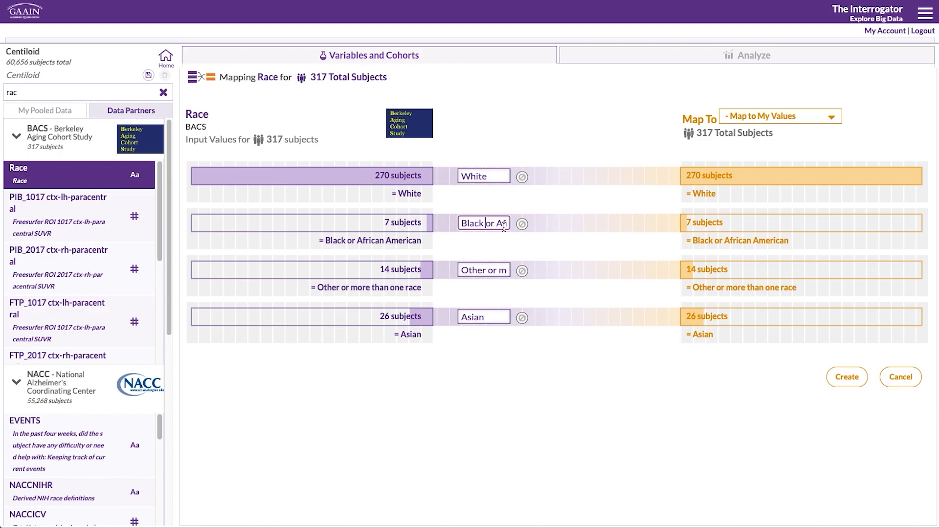
drag(487, 225, 582, 226)
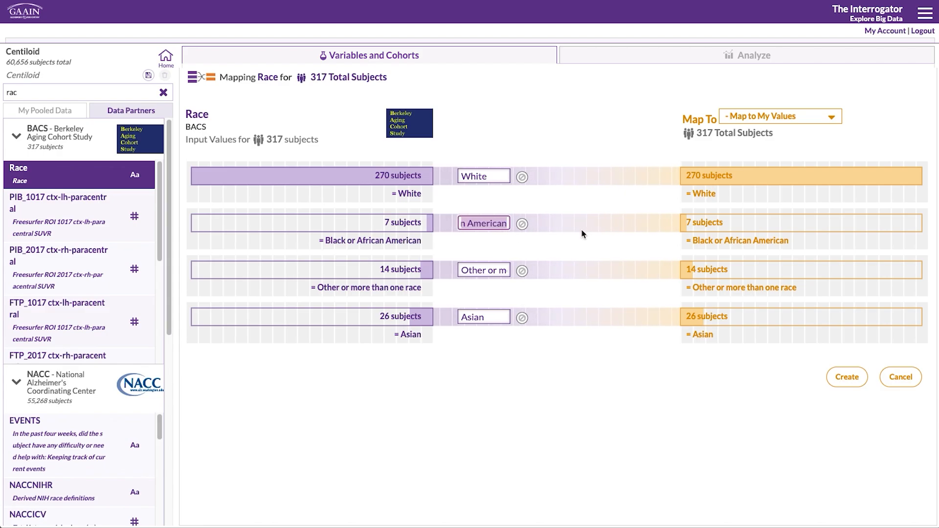
key(BackSpace)
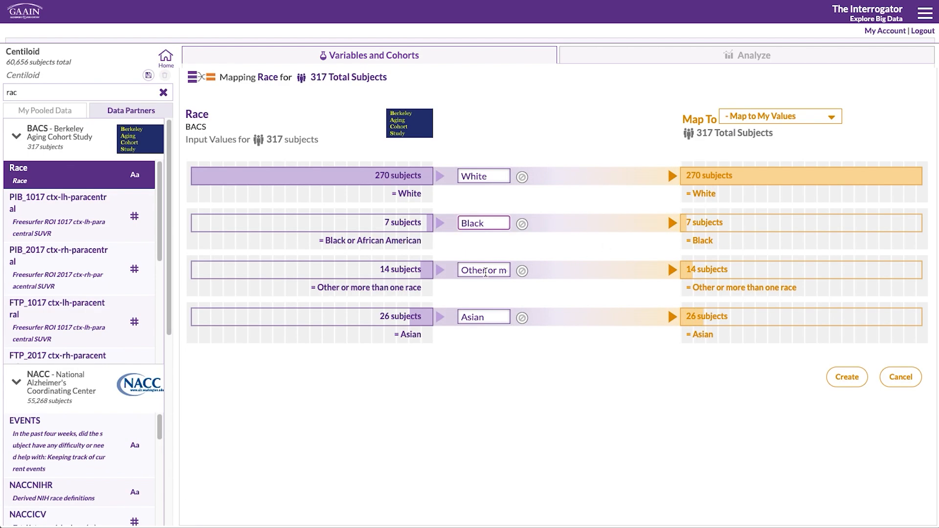
click(487, 271)
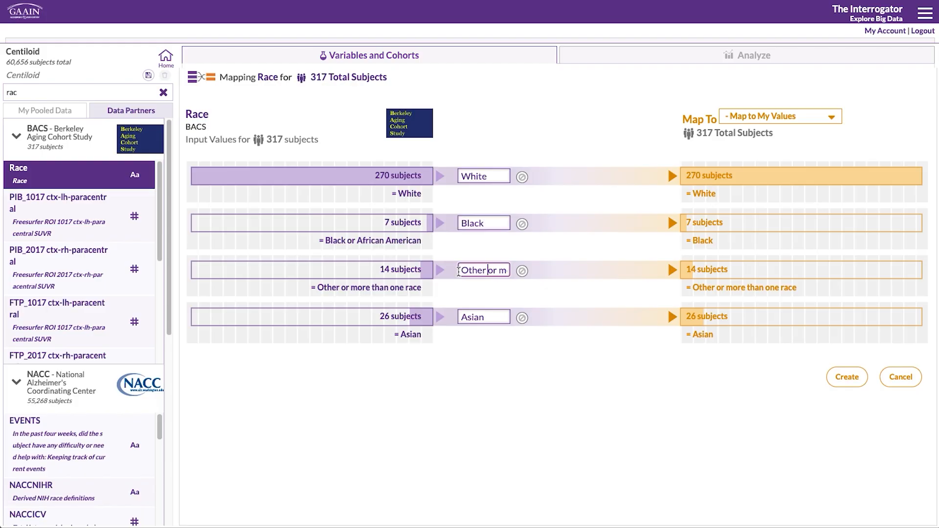
drag(461, 270, 605, 271)
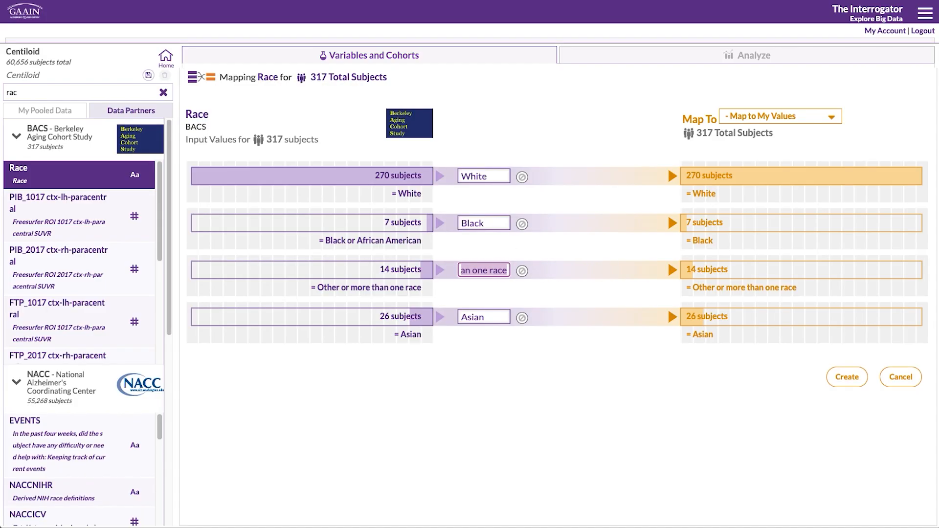
text(1+)
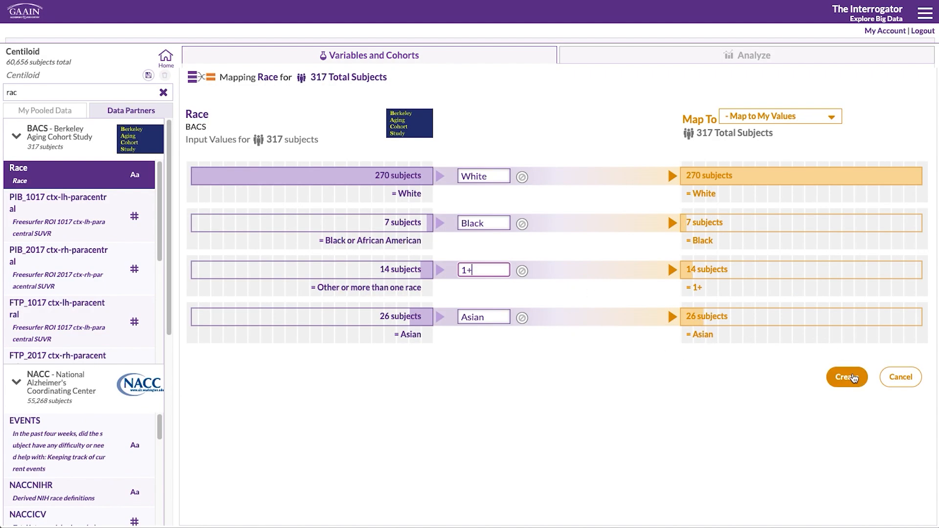
Step: Create the pooled variable from the BACS race mapping and name it Race
click(848, 378)
text(Race)
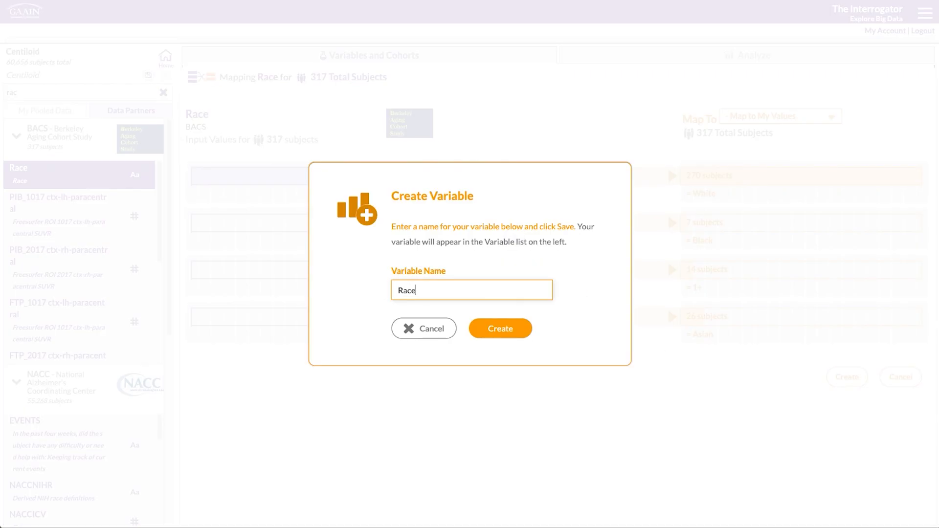
key(Return)
Step: Return to the data partners' variables, collapse BACS, and start mapping NACC's NACCNIHR to the pooled variable Race
click(146, 114)
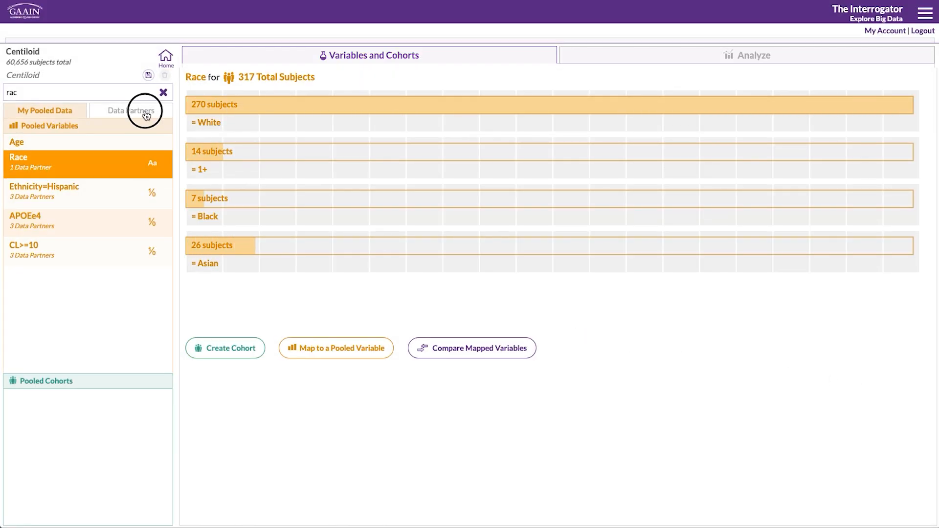
click(18, 135)
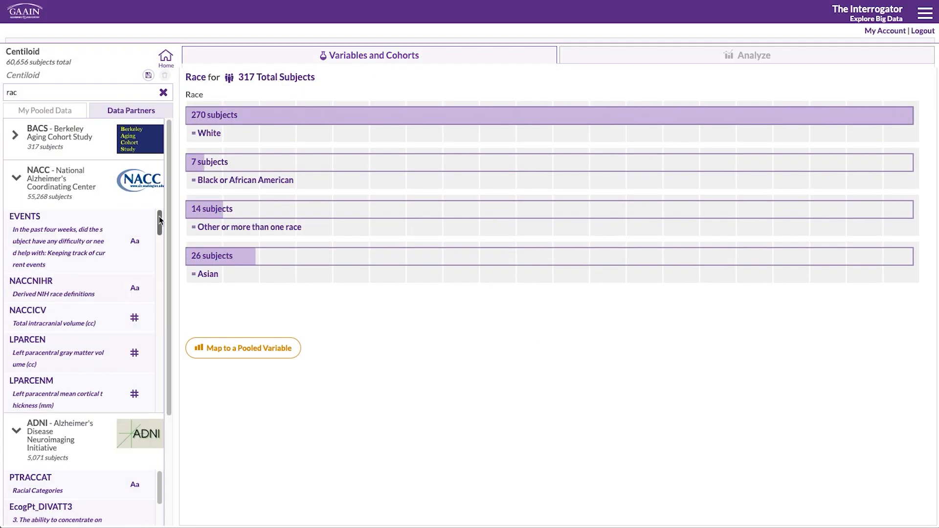
click(78, 295)
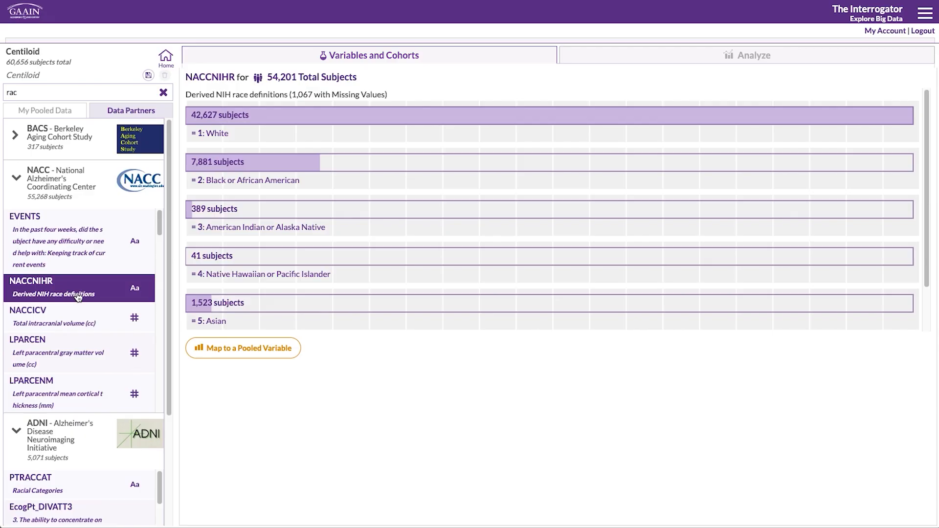
click(271, 347)
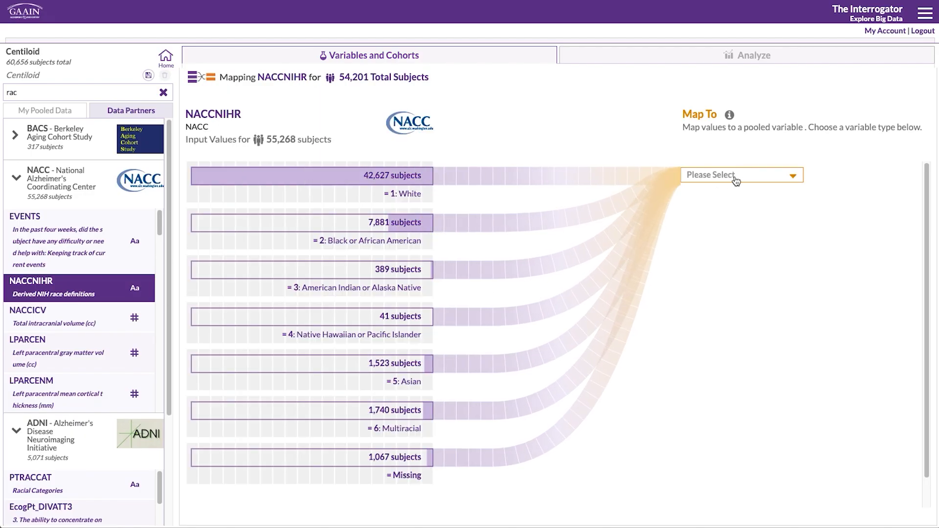
click(748, 178)
click(765, 285)
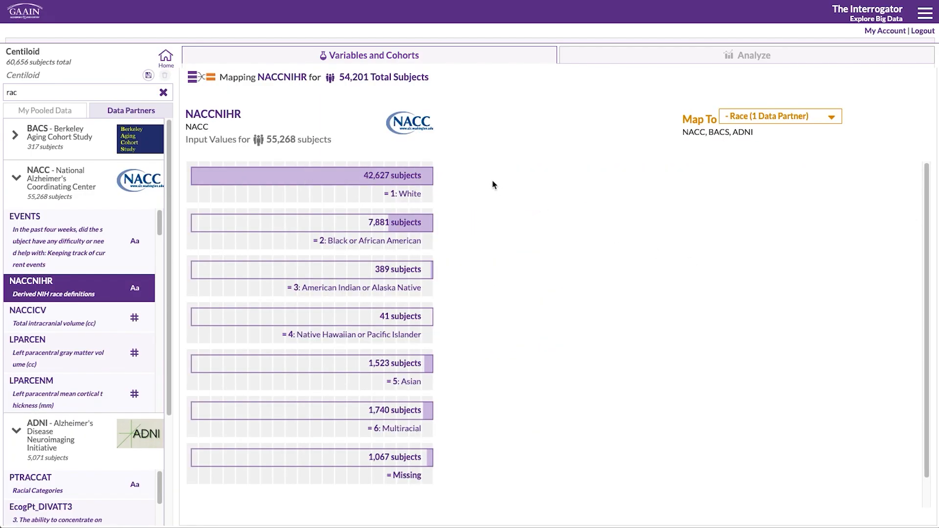
Step: Map NACCNIHR's White category to White, Black or African American to Black, and American Indian or Alaska Native to AIAN
click(487, 176)
double_click(487, 176)
text(W)
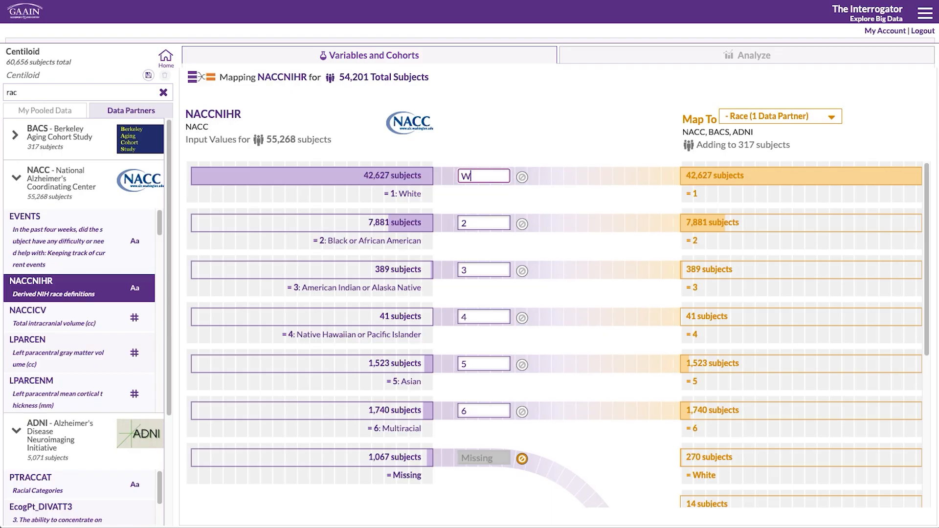
text(hite)
key(Tab)
text(Black)
key(Tab)
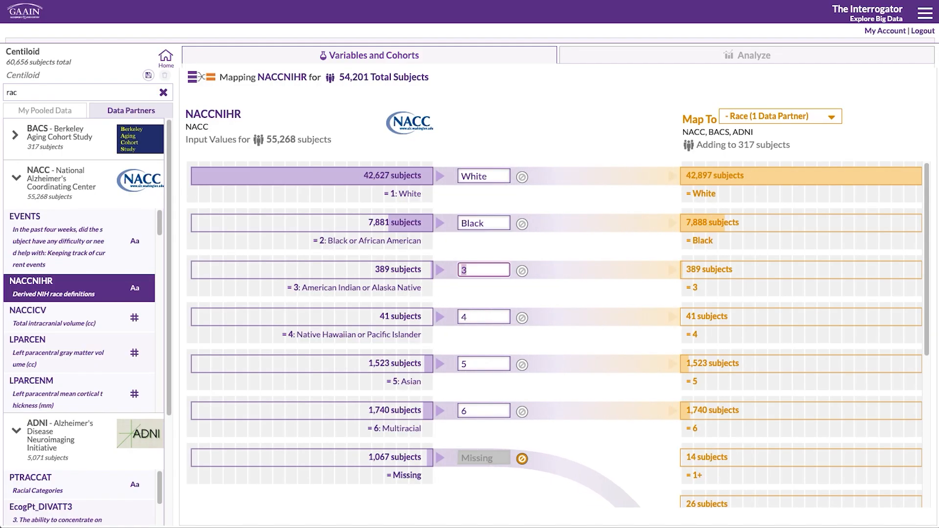
text(AIAN)
key(Tab)
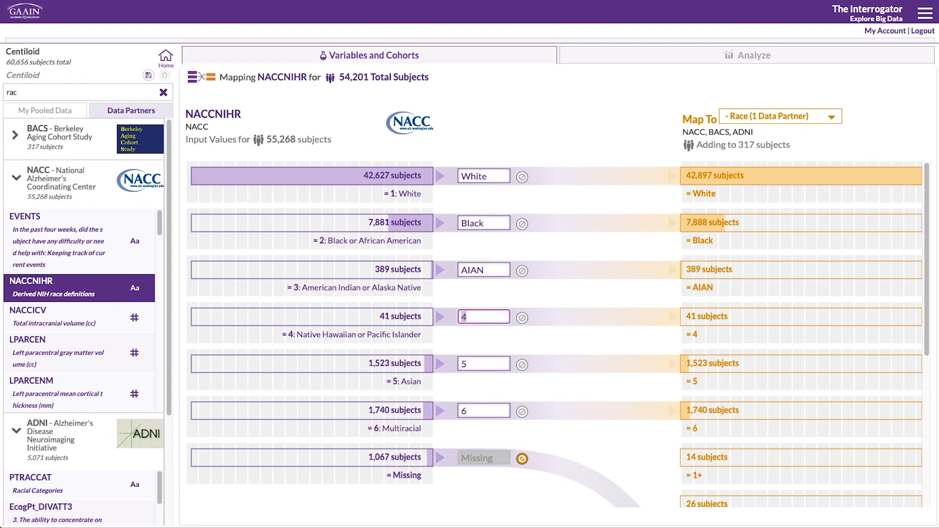
Step: Map NACCNIHR's Native Hawaiian or Pacific Islander to NHPI, Asian to Asian and Multiracial to 1+, and finish the mapping
text(NHPI)
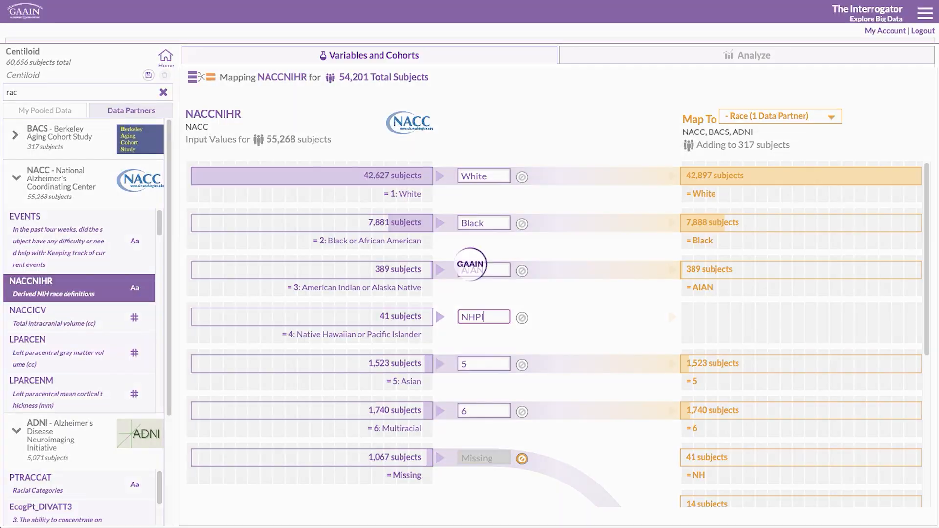
key(Tab)
text(Asian)
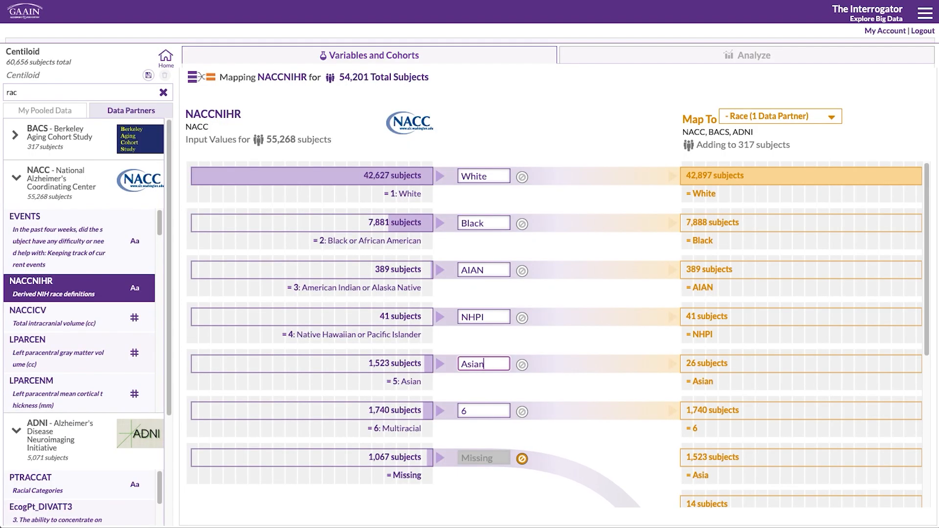
key(Tab)
text(1)
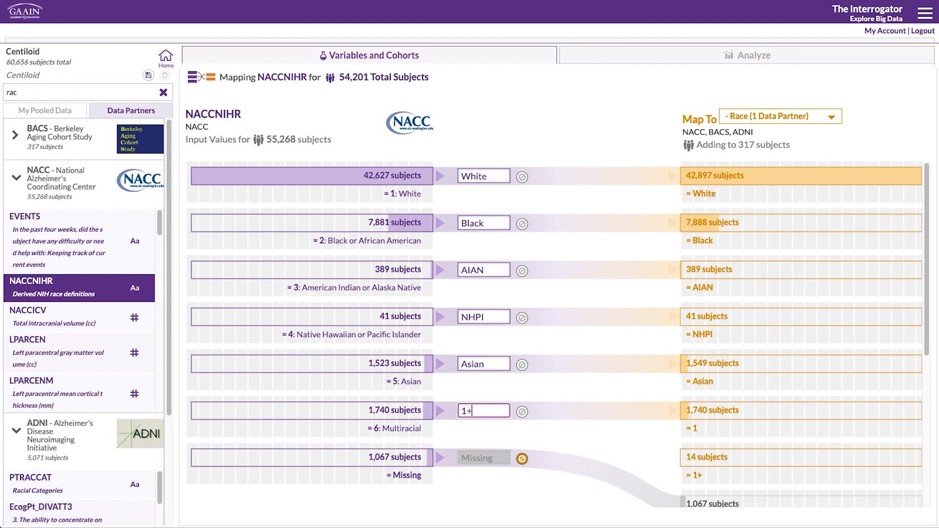
text(+)
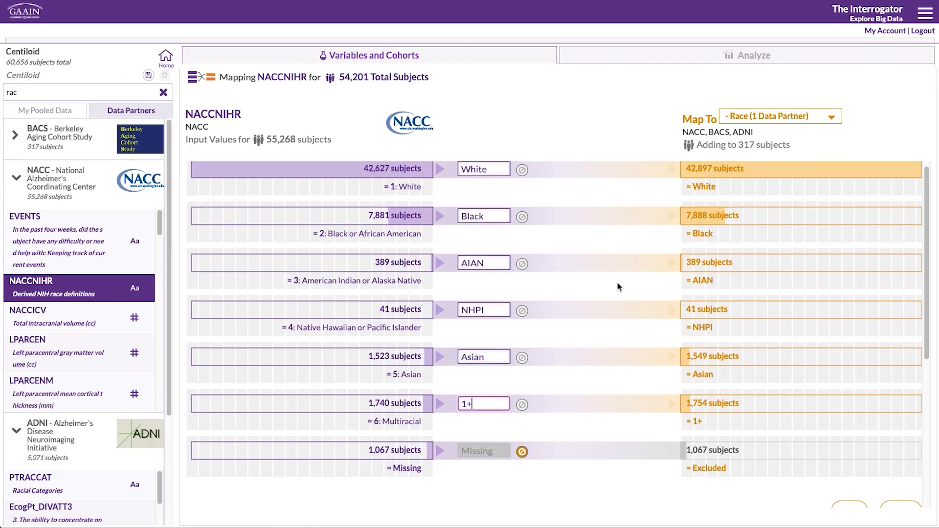
scroll(619, 287, down, 2)
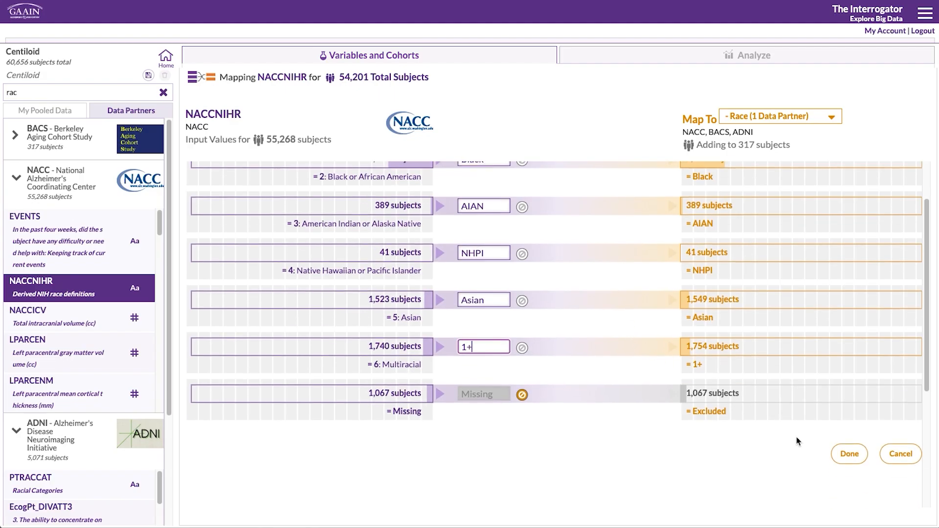
scroll(795, 451, up, 2)
scroll(795, 451, down, 3)
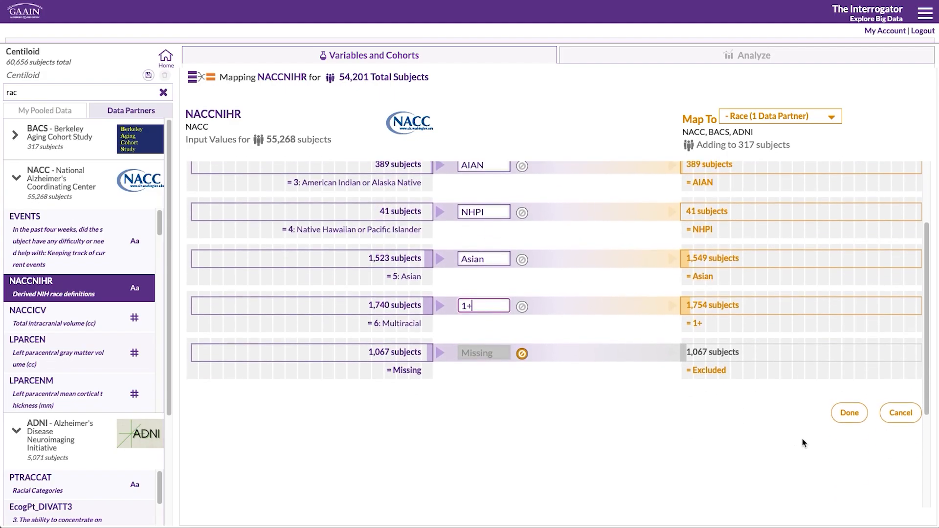
click(850, 414)
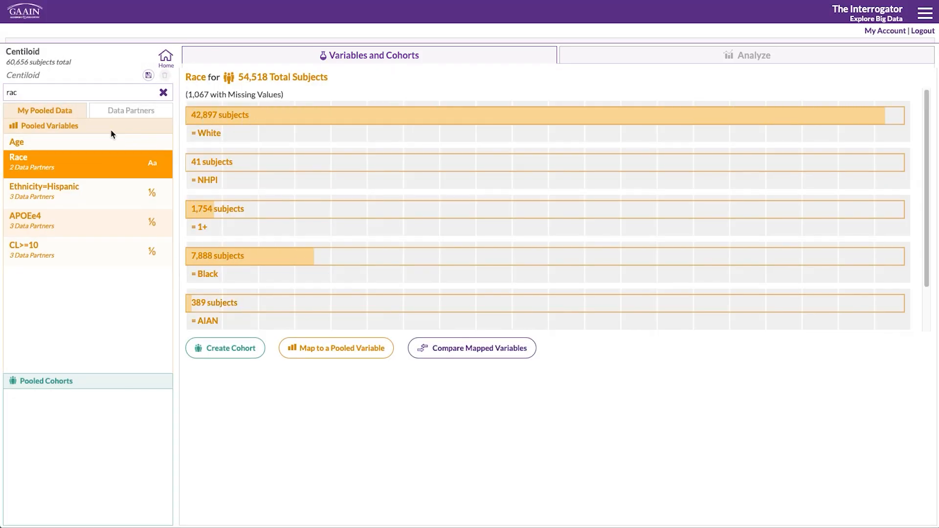
Step: Return to the data partners' variables, collapse NACC, and start mapping ADNI's PTRACCAT to the pooled variable Race
click(135, 109)
click(19, 172)
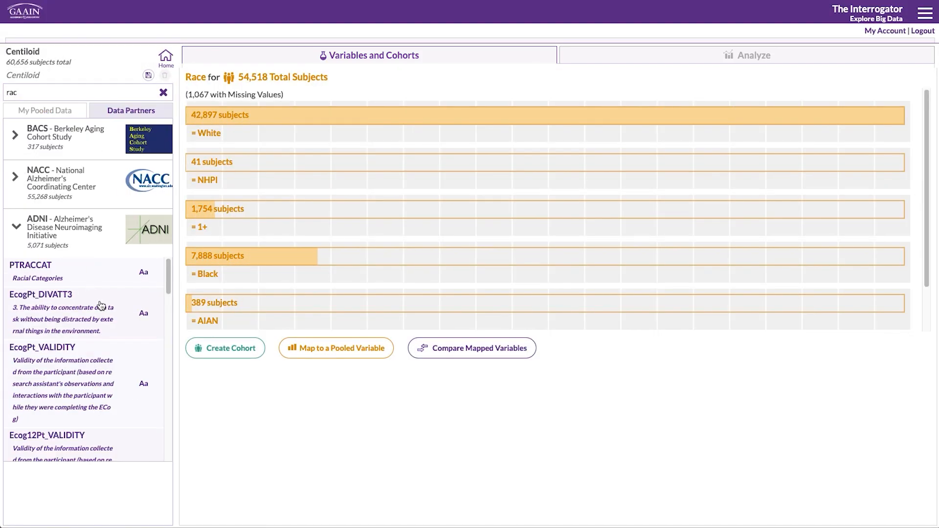
click(117, 275)
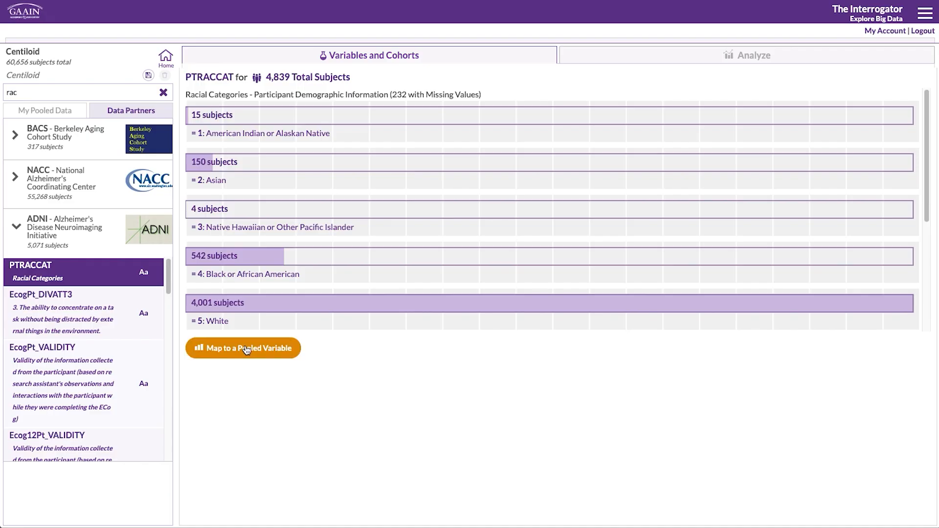
click(246, 348)
click(744, 175)
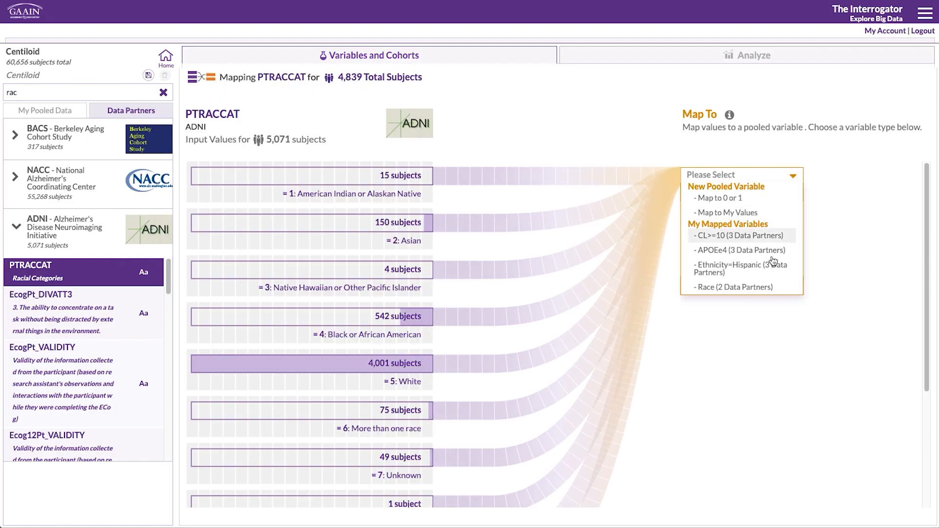
click(757, 292)
Step: Map PTRACCAT's American Indian or Alaskan Native to AIAN, Asian to Asian, and Native Hawaiian or Other Pacific Islander to NHPI
click(486, 175)
key(BackSpace)
text(AIAN)
key(Tab)
text(Asian)
key(Tab)
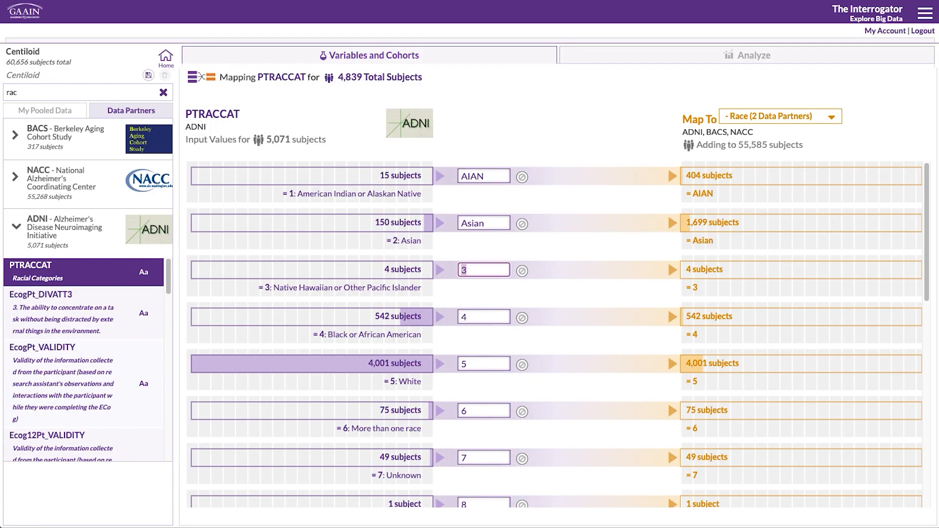
text(NHPI)
key(Tab)
Step: Map PTRACCAT's Black or African American to Black, White to White, and More than one race to 1+
text(Black)
key(Tab)
text(White)
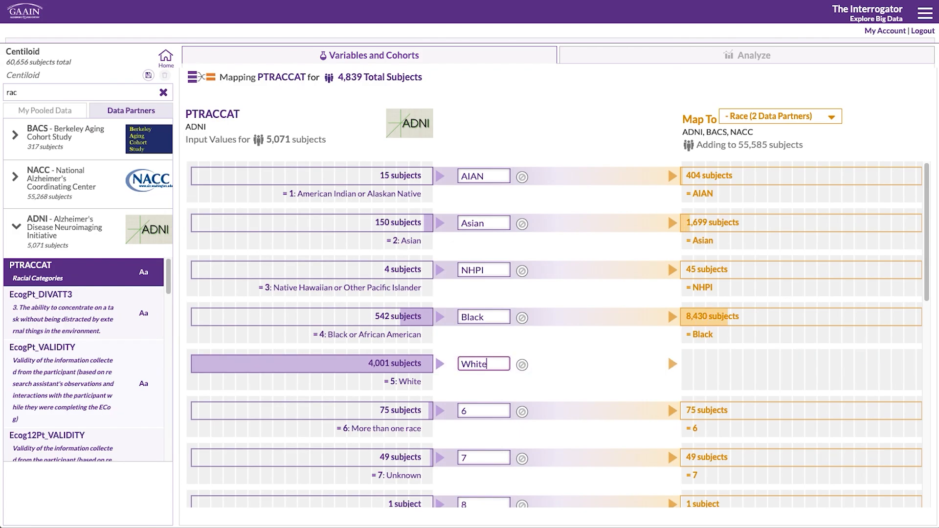
key(Tab)
text(1+)
Step: Exclude PTRACCAT's Unknown category, map Native Hawaiian and Other Pacific Islander to NHPI, and finish the mapping
scroll(572, 206, down, 3)
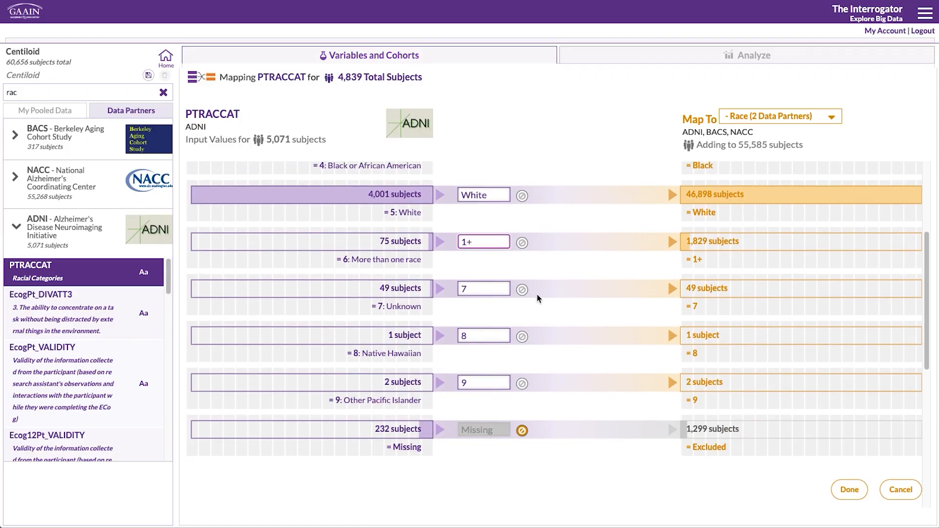
click(522, 291)
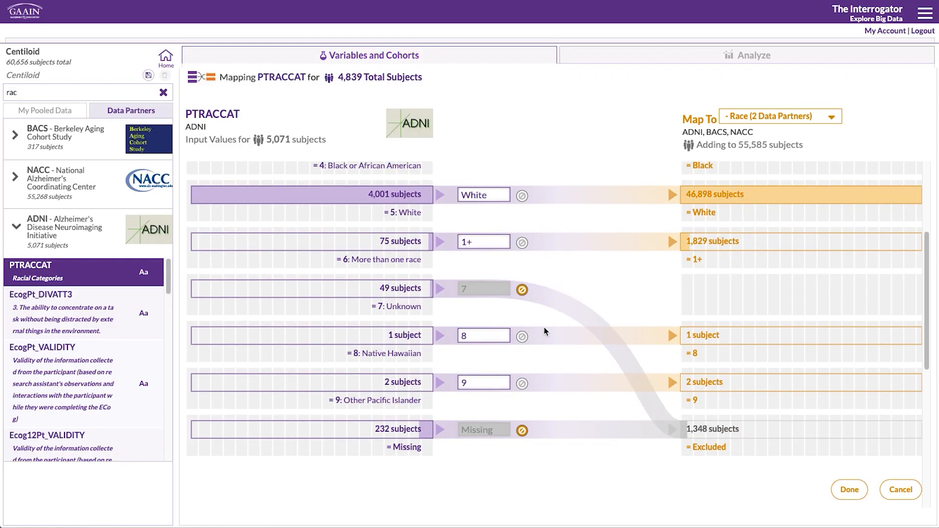
click(478, 338)
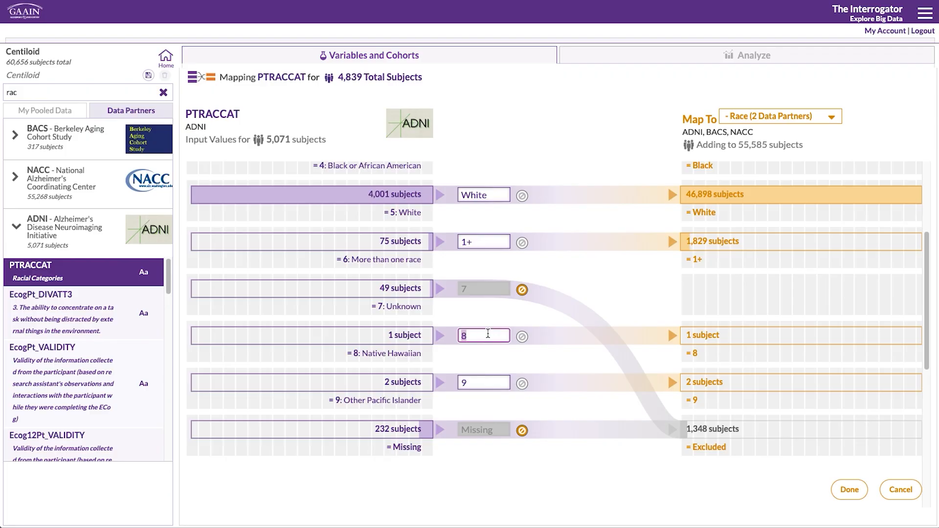
text(NHPI)
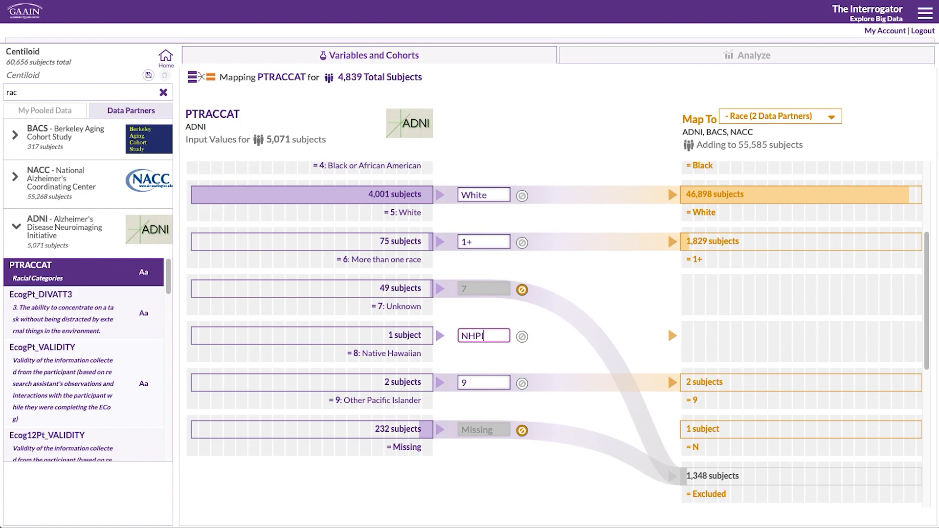
click(464, 382)
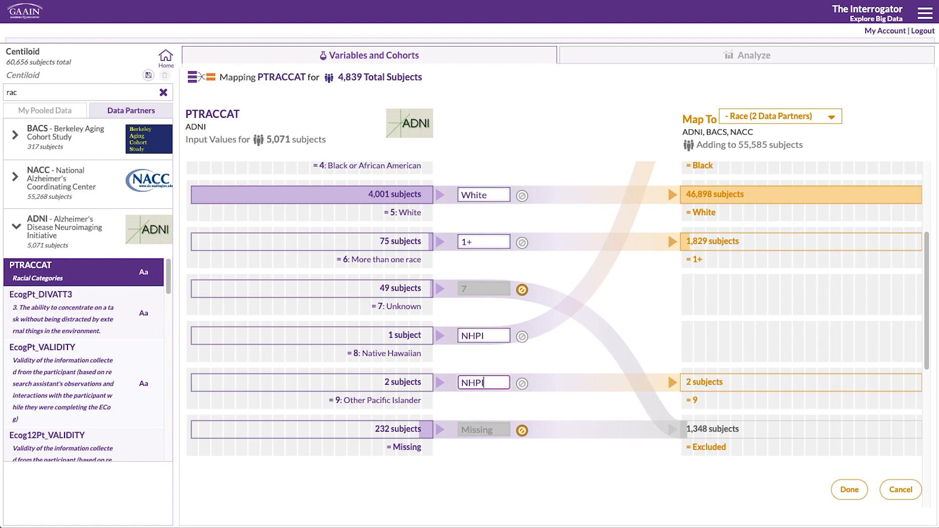
scroll(601, 396, down, 2)
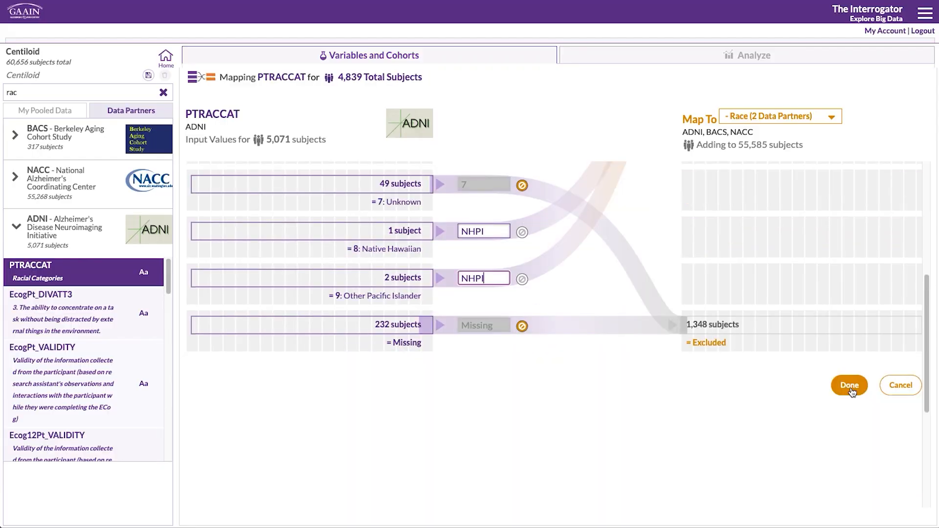
click(850, 387)
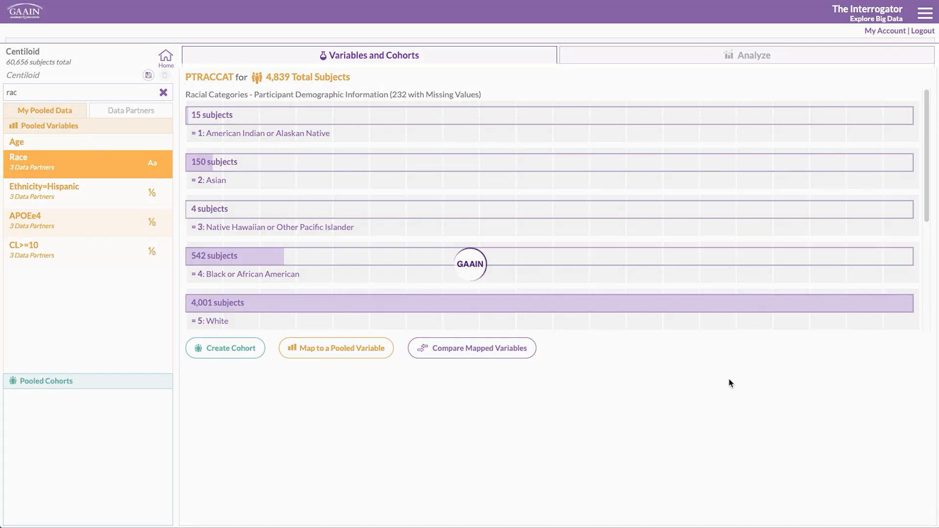
Step: Create a cohort named NHW / CL<10 from subjects whose pooled variable CL>=10 equals 0
scroll(618, 233, down, 1)
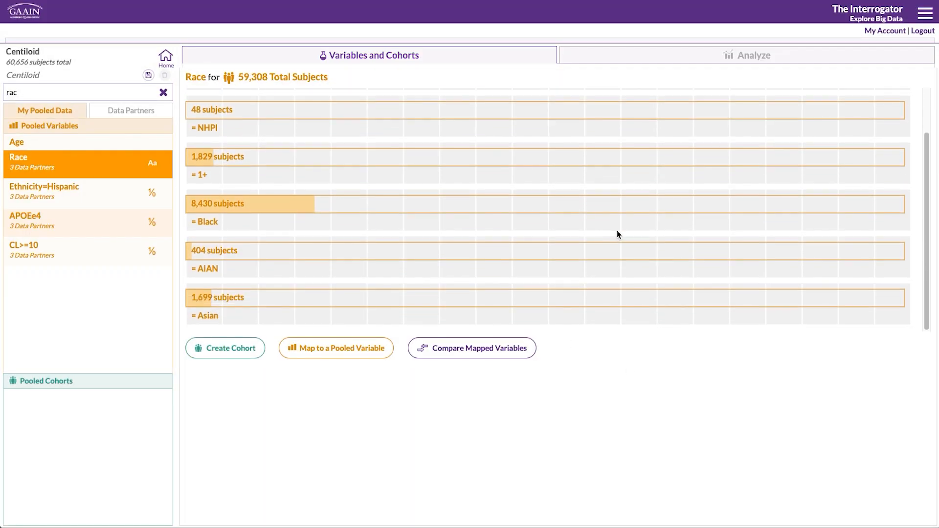
scroll(617, 234, up, 1)
scroll(617, 233, down, 1)
click(84, 257)
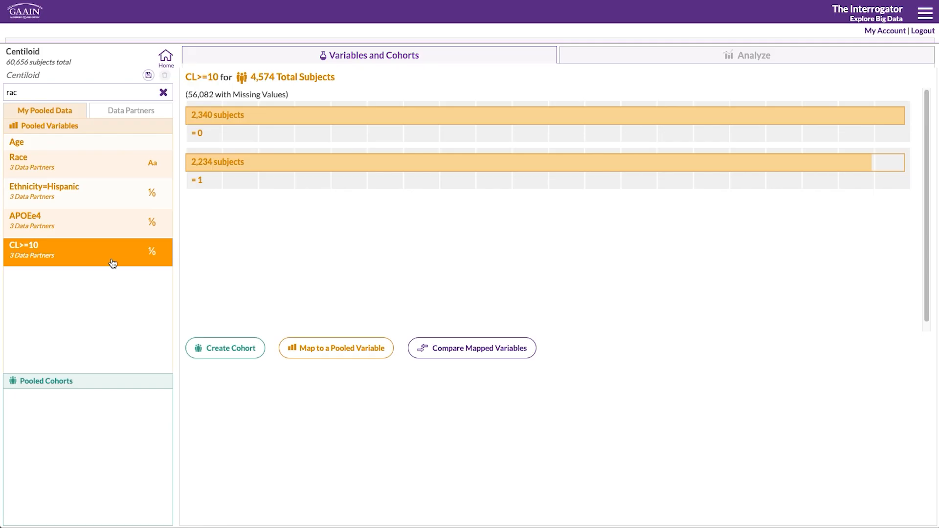
click(225, 355)
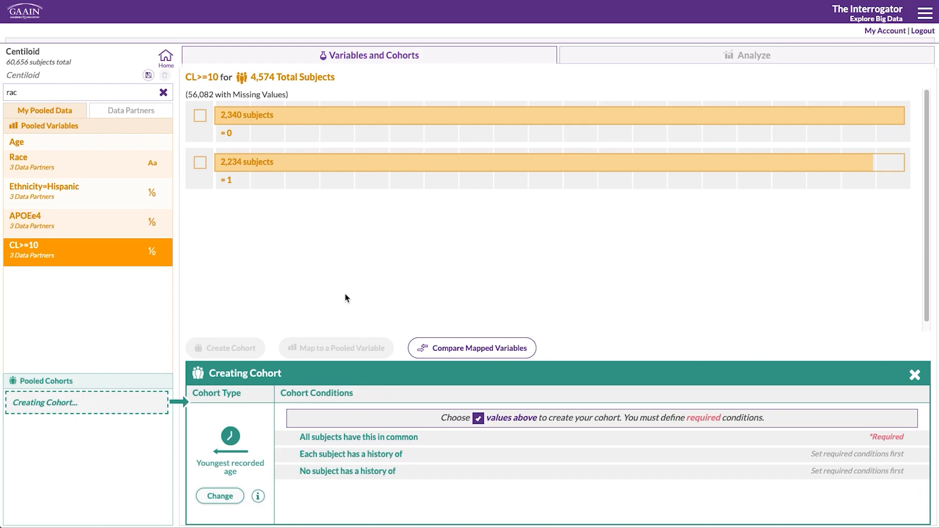
click(200, 116)
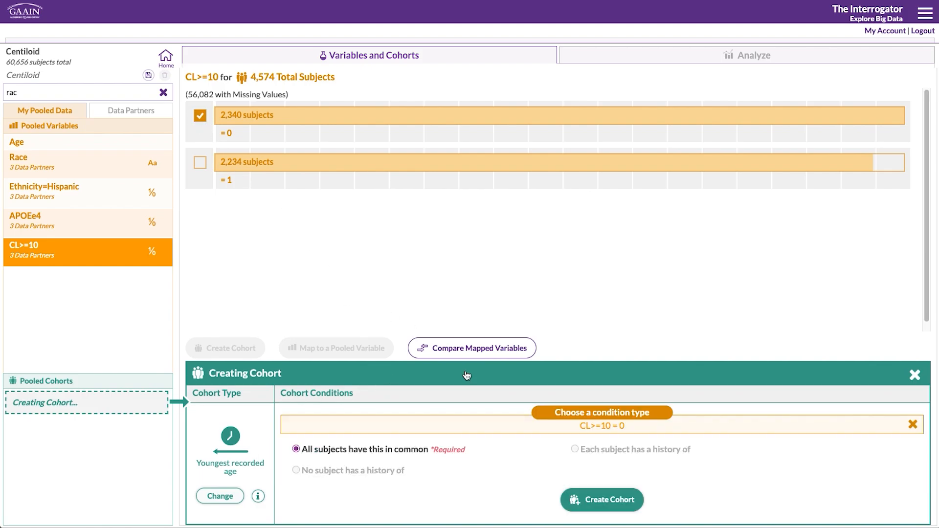
click(624, 510)
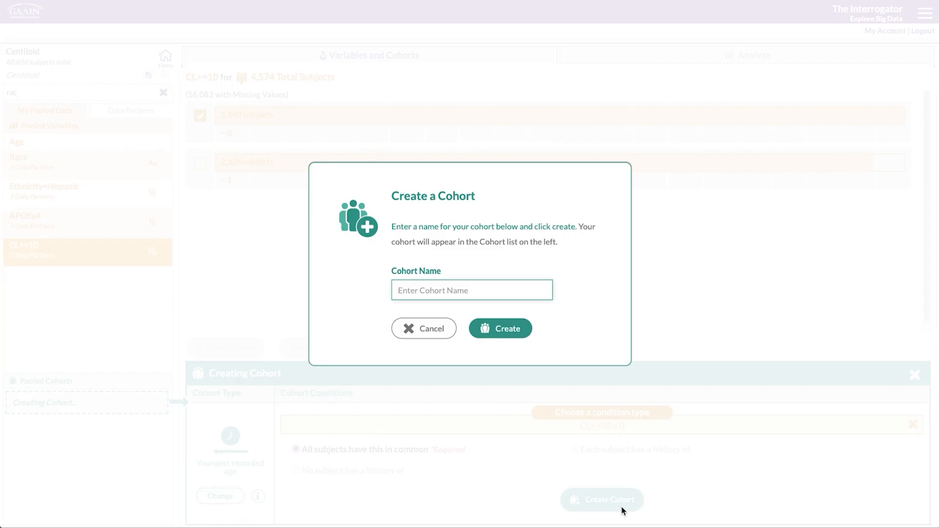
text(NHW / CL<10)
click(507, 328)
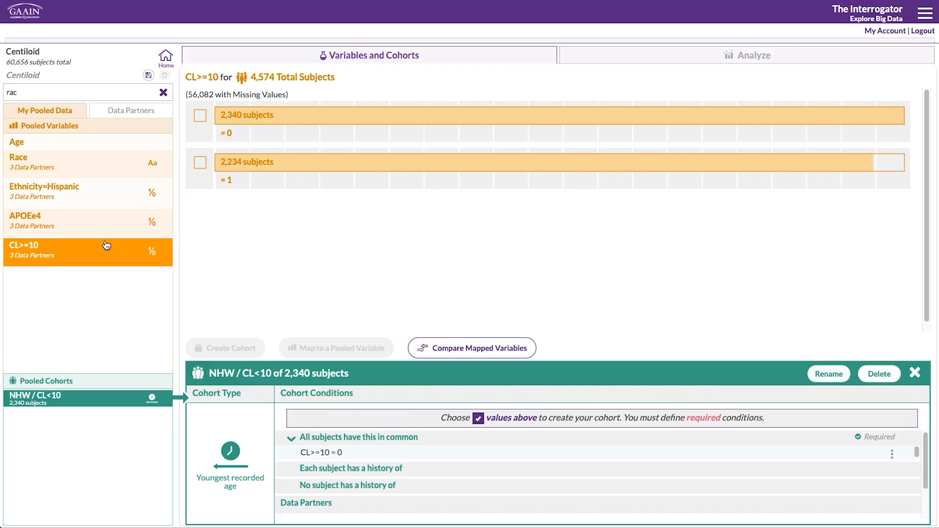
Step: Add Ethnicity=Hispanic = 0 and Race = White to the NHW / CL<10 cohort as conditions all subjects have in common
click(57, 195)
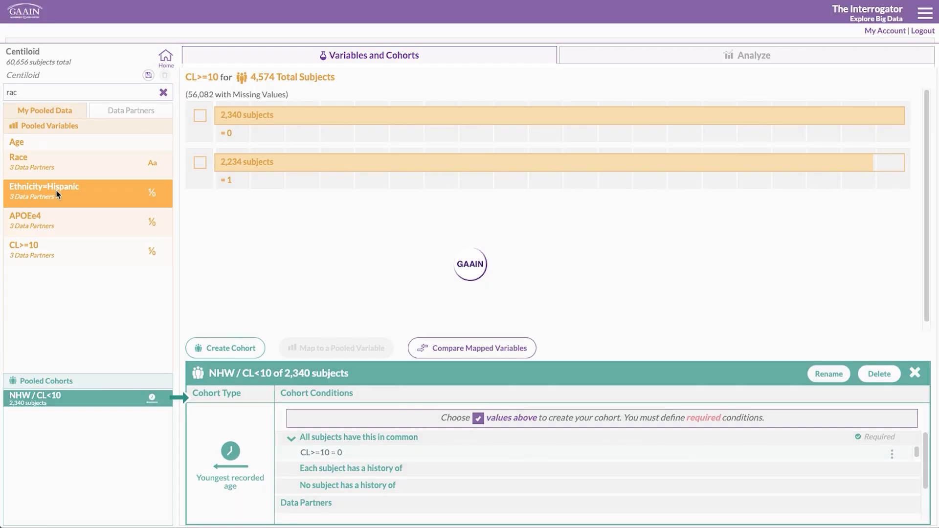
click(200, 117)
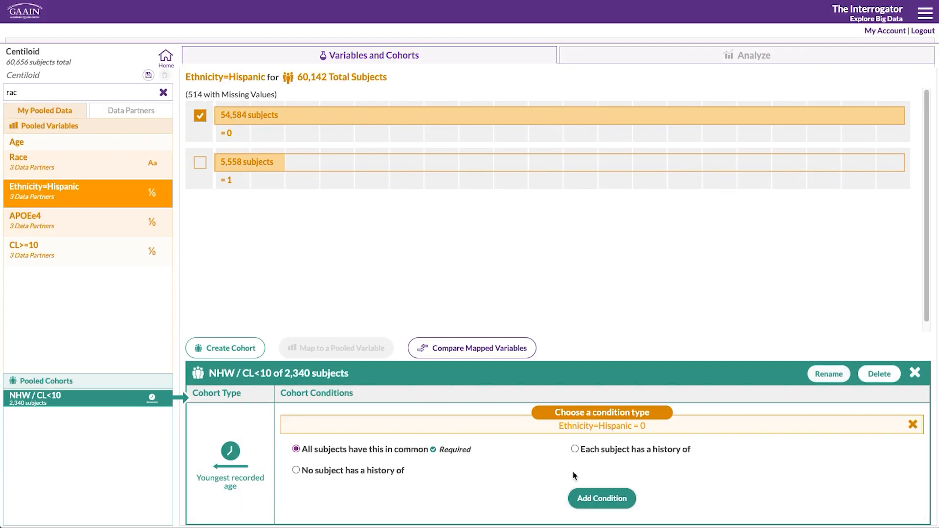
click(605, 504)
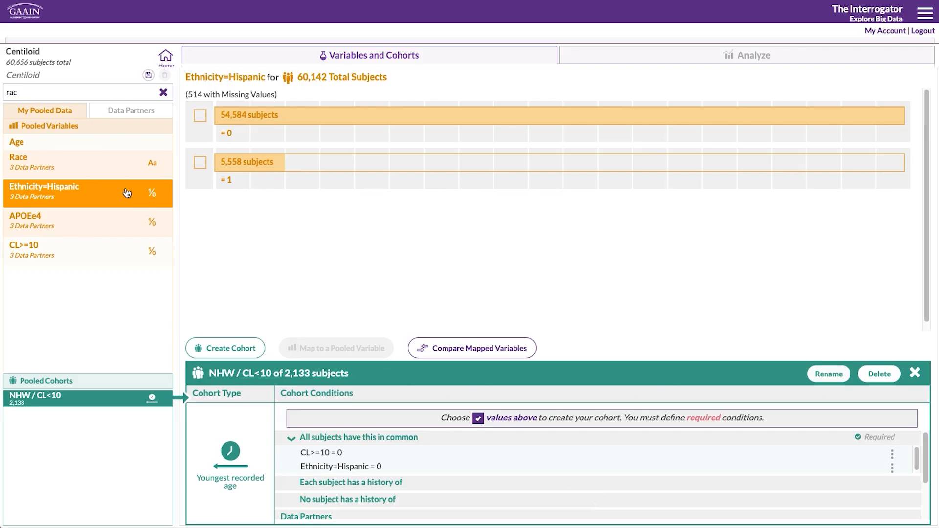
click(57, 170)
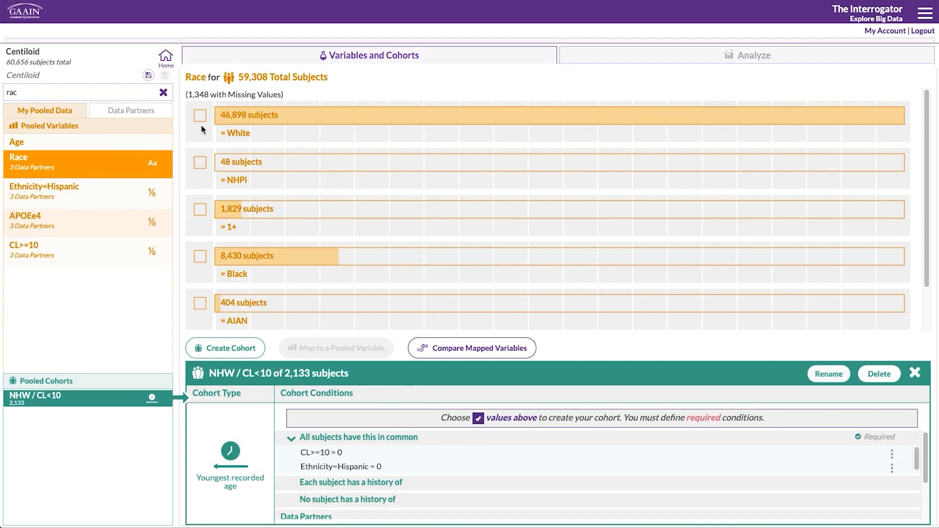
click(201, 116)
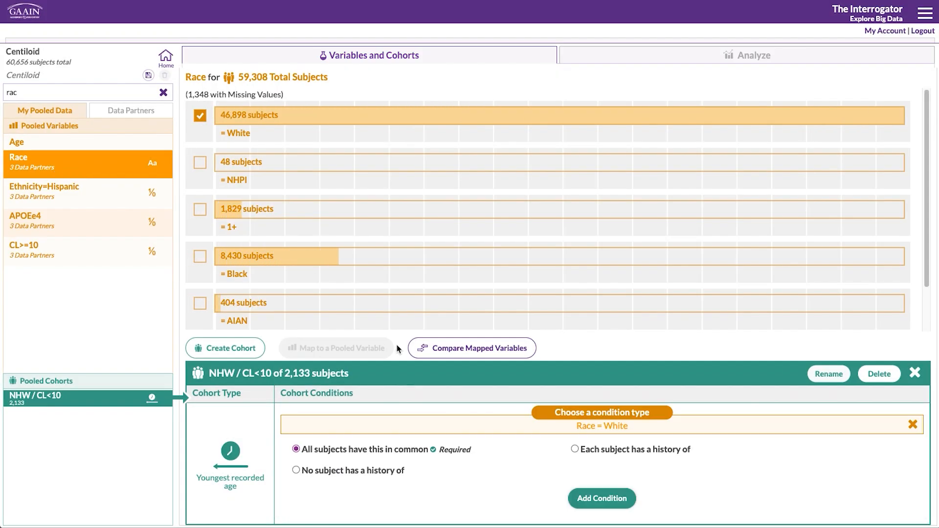
click(601, 499)
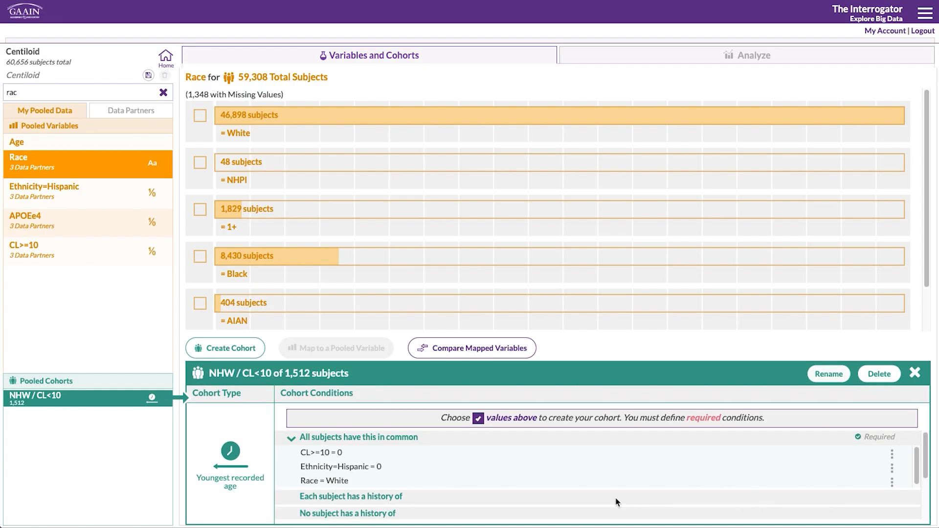
Step: Select the pooled variable Age and check the participants' age criterion in the paper's Results section
click(73, 146)
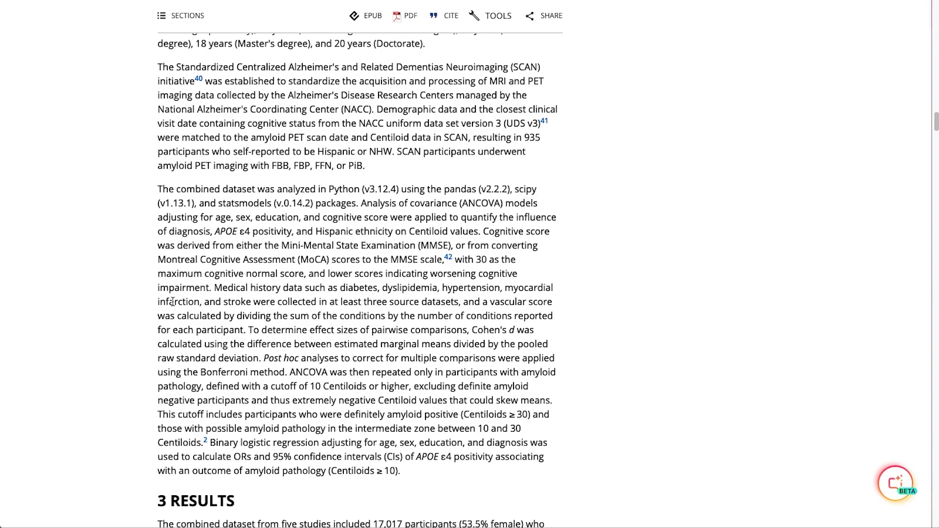
scroll(164, 305, down, 8)
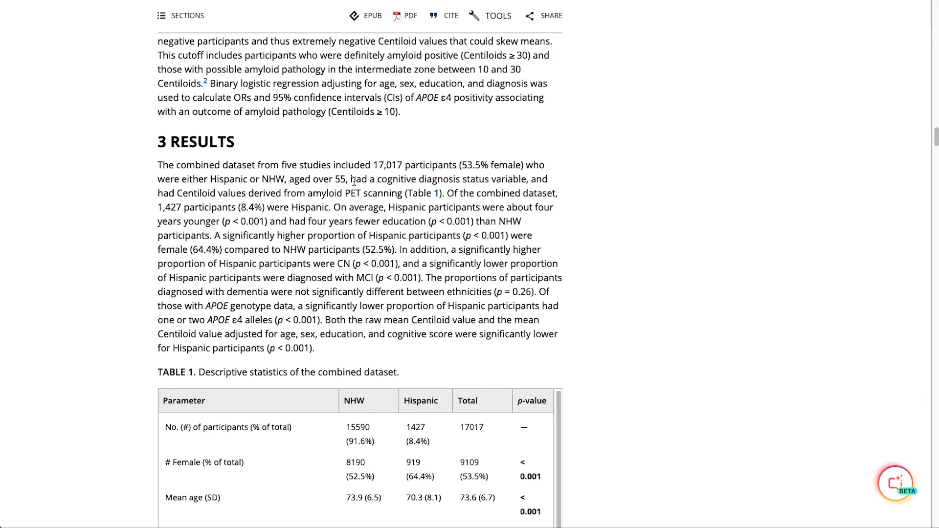
drag(292, 178, 345, 179)
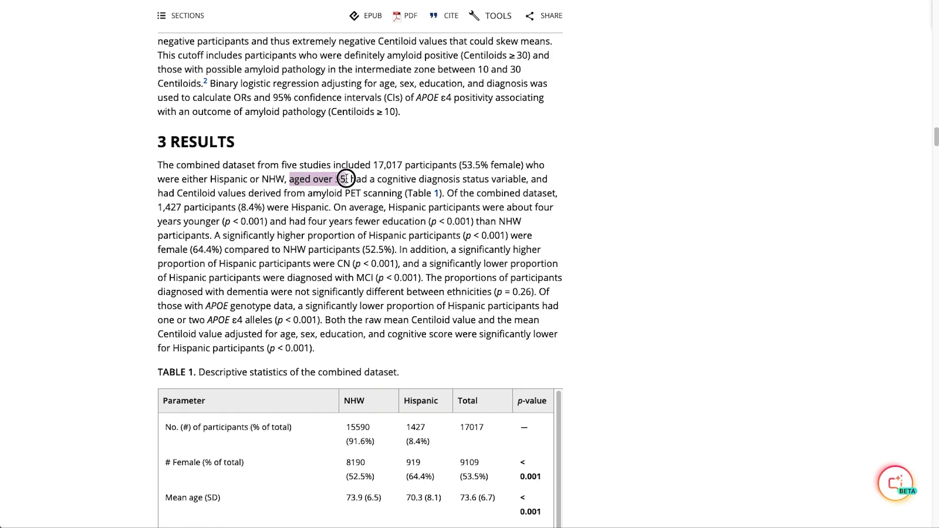
click(468, 158)
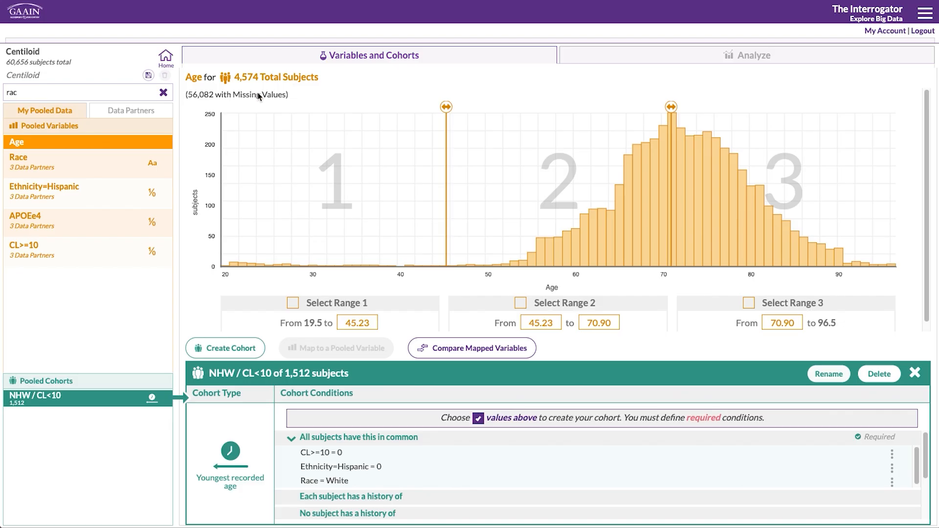
Step: Add 54.5 < Age <= 96.5 to the NHW / CL<10 cohort as a condition all subjects have in common, and close the cohort
click(521, 303)
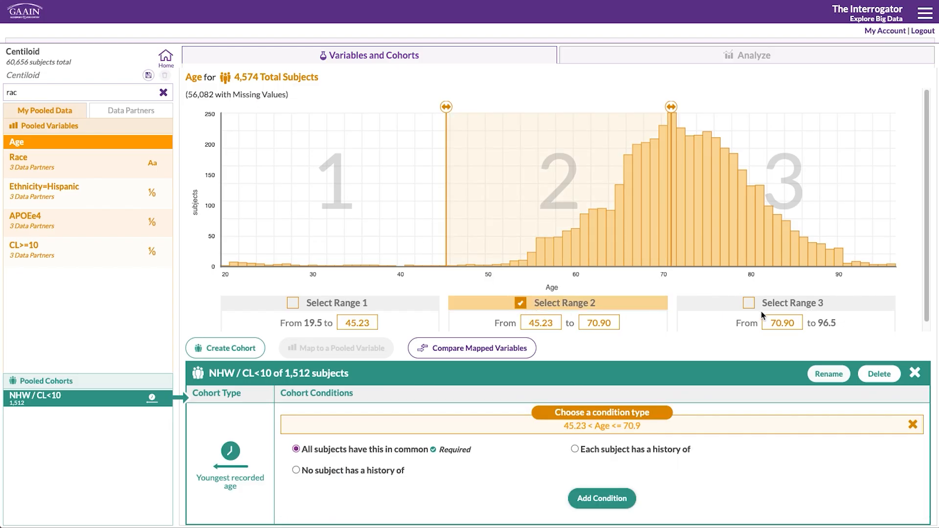
click(749, 306)
click(542, 321)
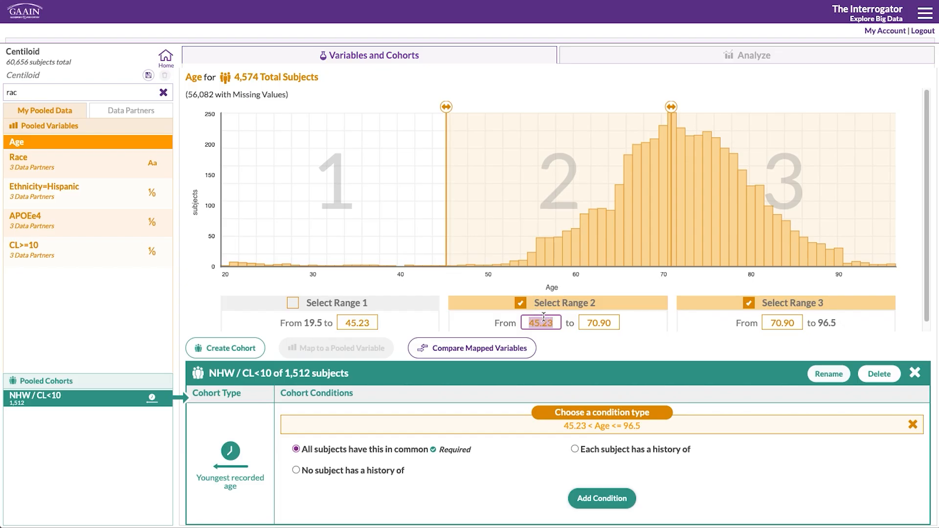
text(4)
text(4.50)
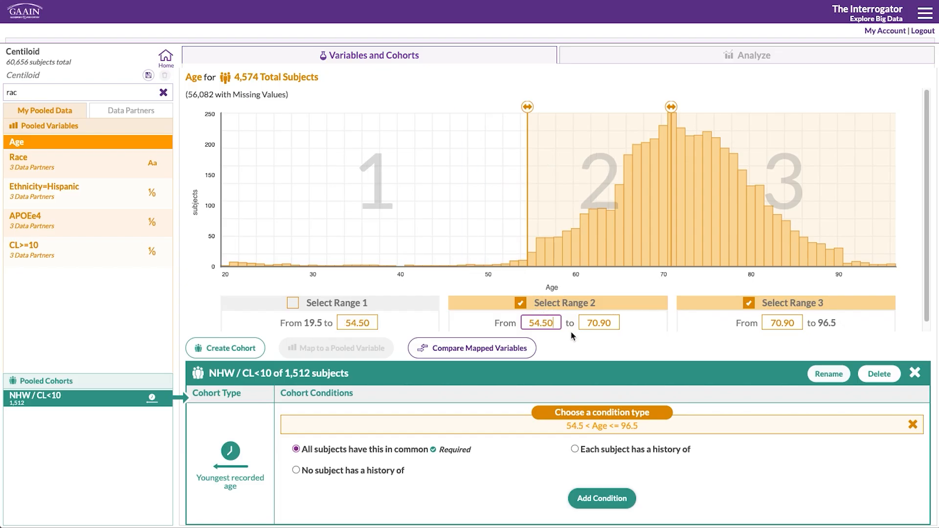
click(602, 501)
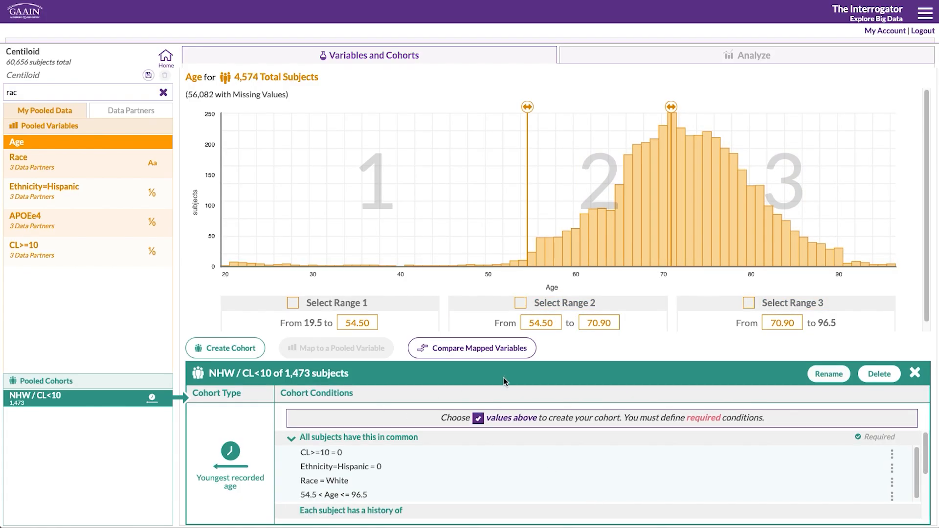
click(915, 374)
Step: Create a cohort named NHW / CL>=10 from subjects whose pooled variable CL>=10 equals 1
click(77, 258)
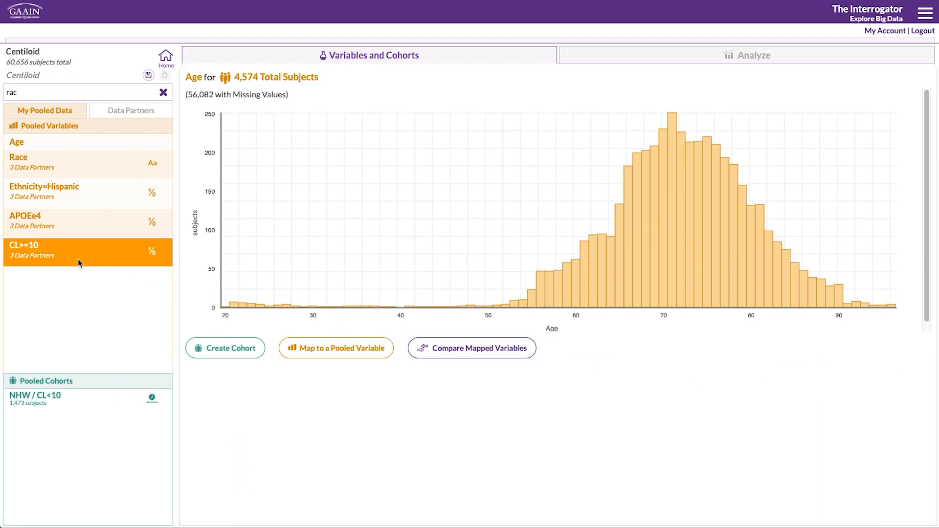
click(223, 349)
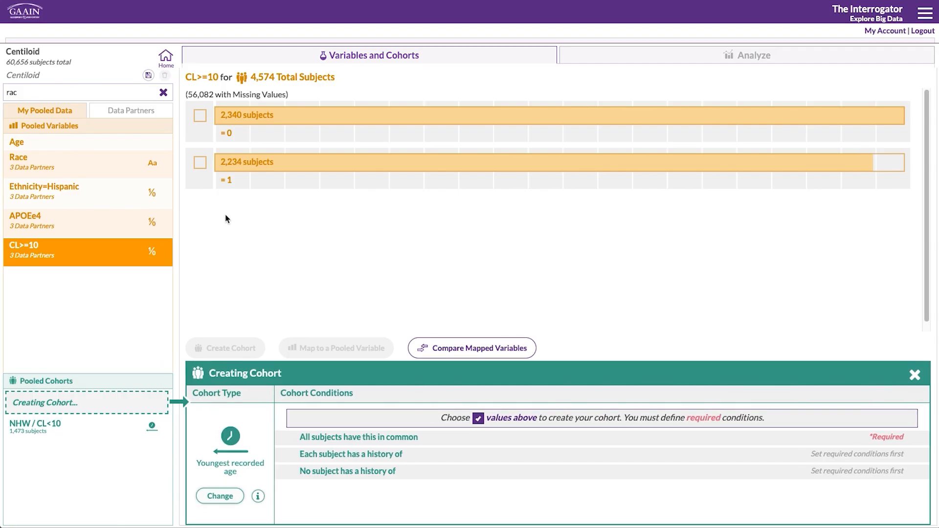
click(199, 162)
click(590, 500)
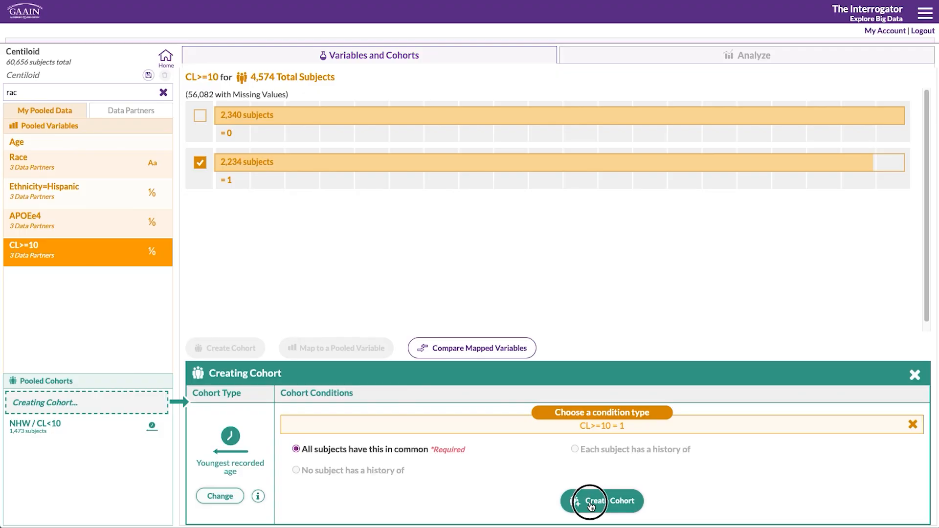
text(NHW / CL>=10)
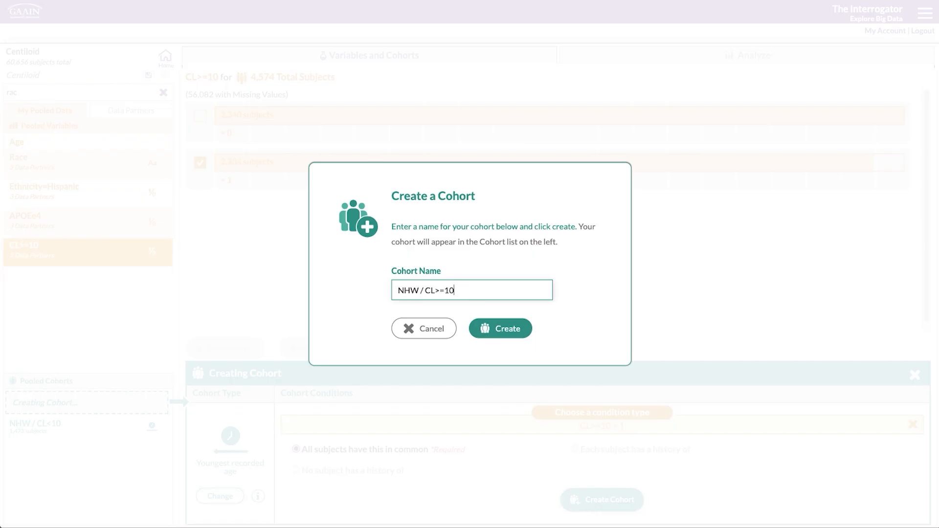
key(Return)
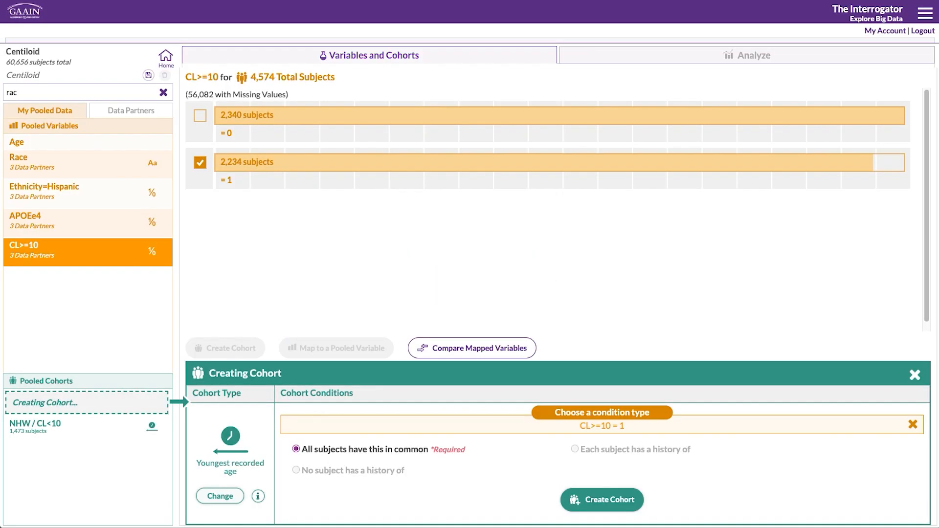
Step: Add Ethnicity=Hispanic = 0 and Race = White to the NHW / CL>=10 cohort as conditions all subjects have in common
click(66, 189)
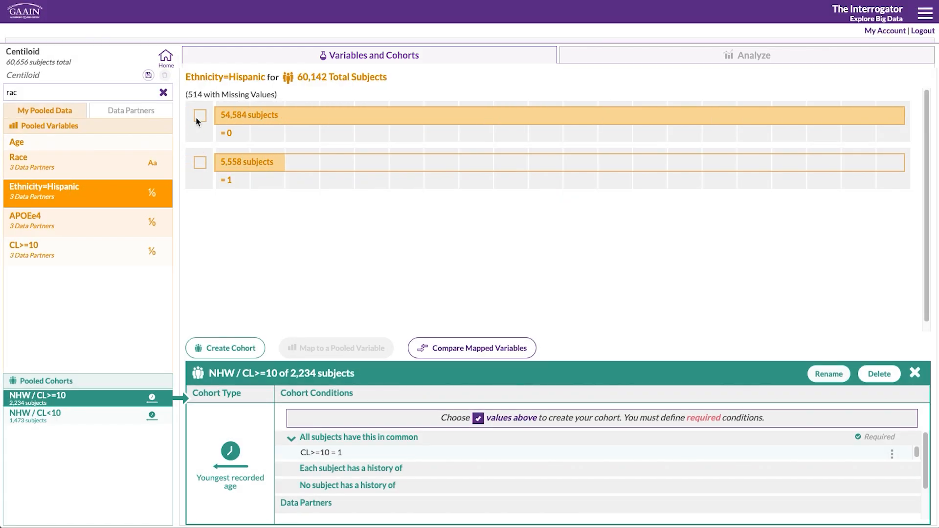
click(199, 118)
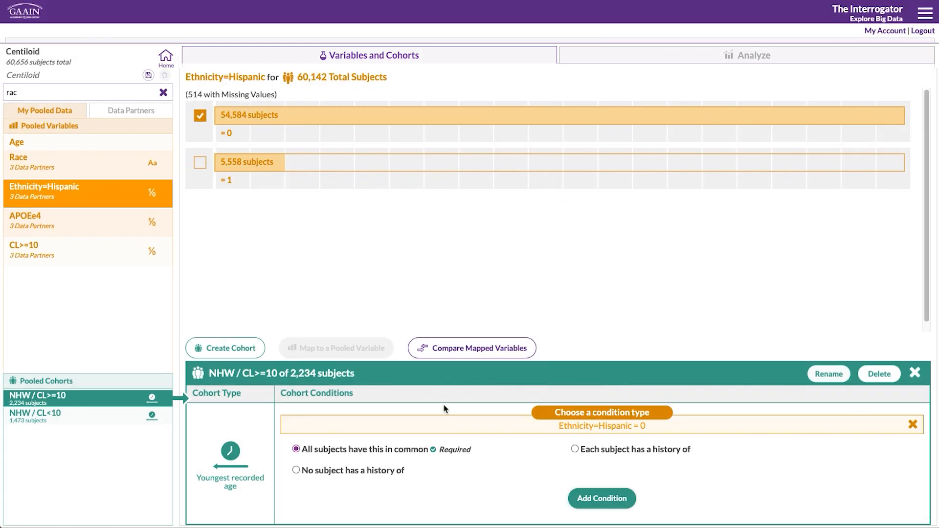
click(602, 499)
click(95, 160)
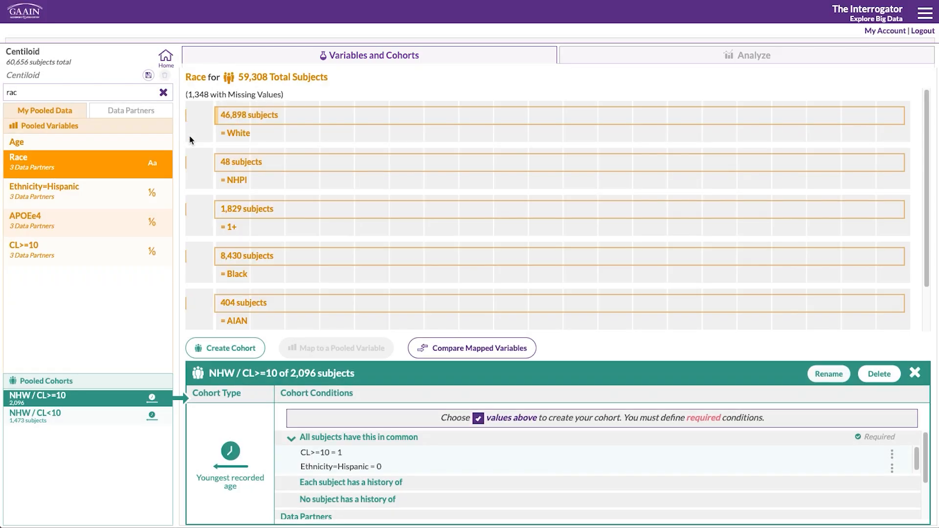
click(200, 115)
click(608, 499)
Step: Add 54.5 < Age <= 96.5 to the NHW / CL>=10 cohort as a common condition, and close the cohort
click(82, 146)
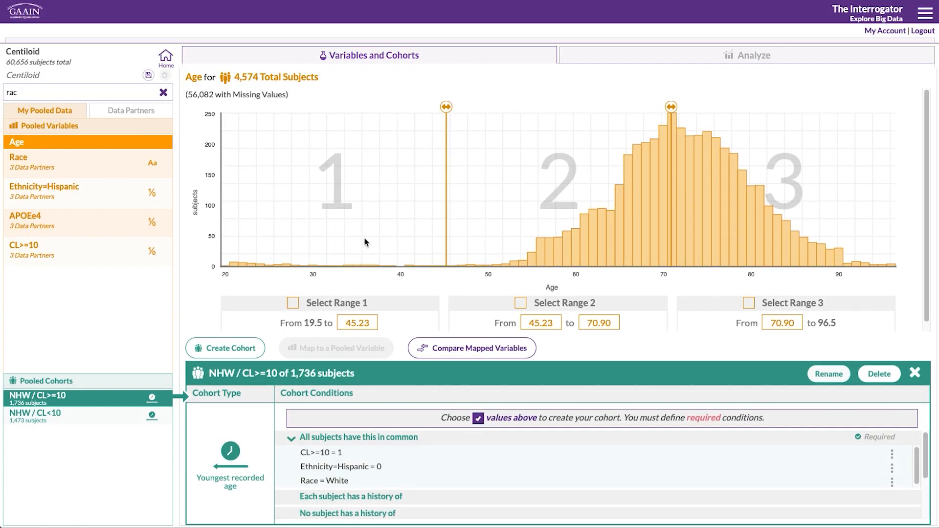
click(520, 304)
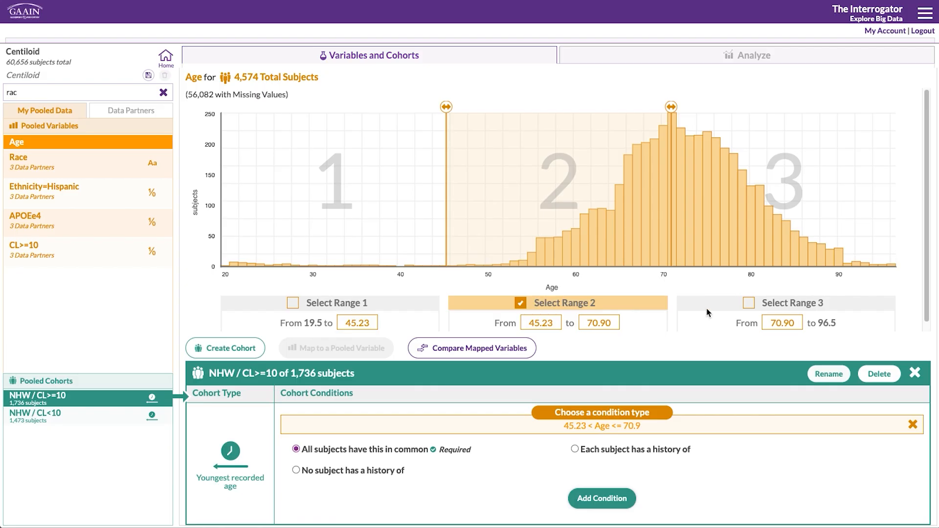
click(749, 303)
click(539, 321)
text(54.50)
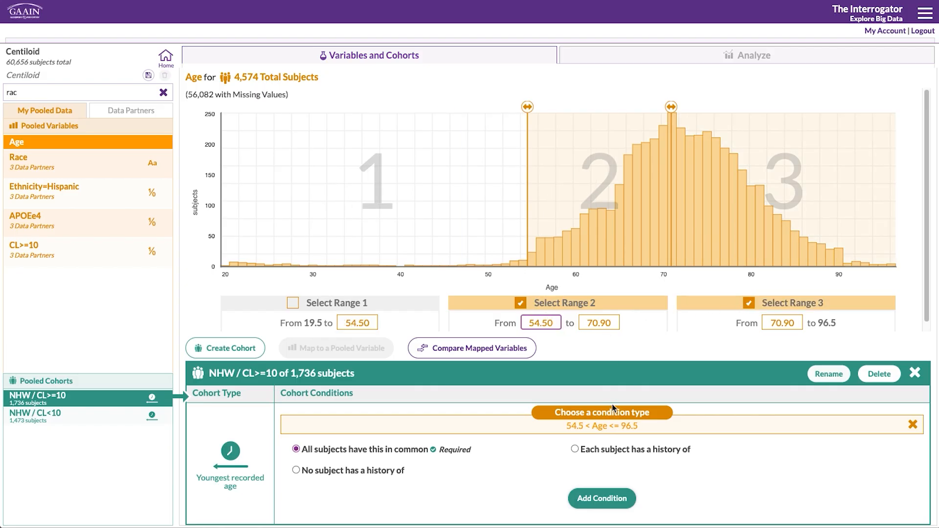
click(627, 498)
click(916, 375)
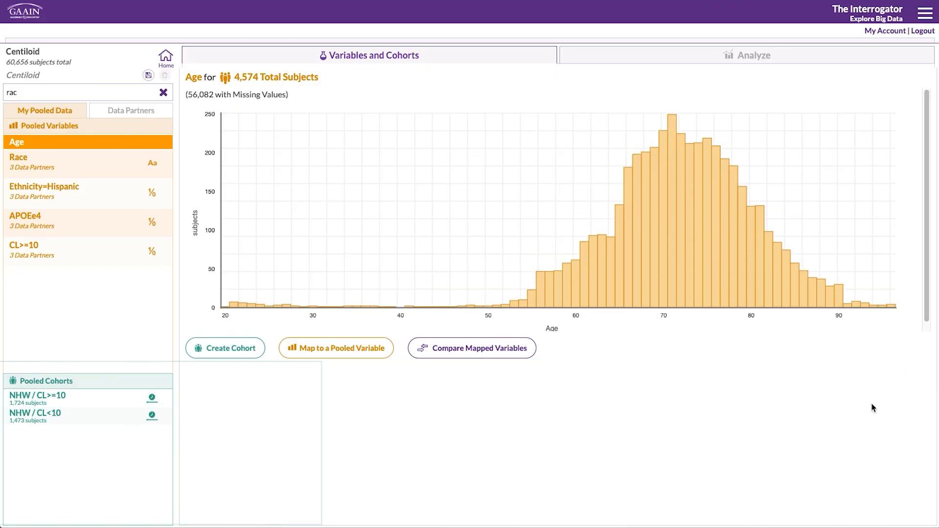
Step: Create a cohort named Hispanic / CL<10 from subjects whose pooled variable CL>=10 equals 0
click(63, 254)
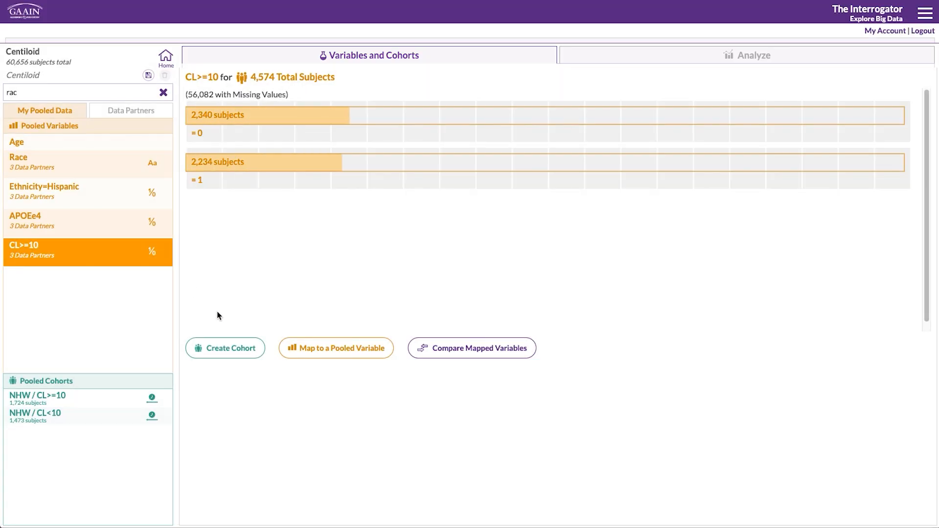
click(228, 347)
click(200, 117)
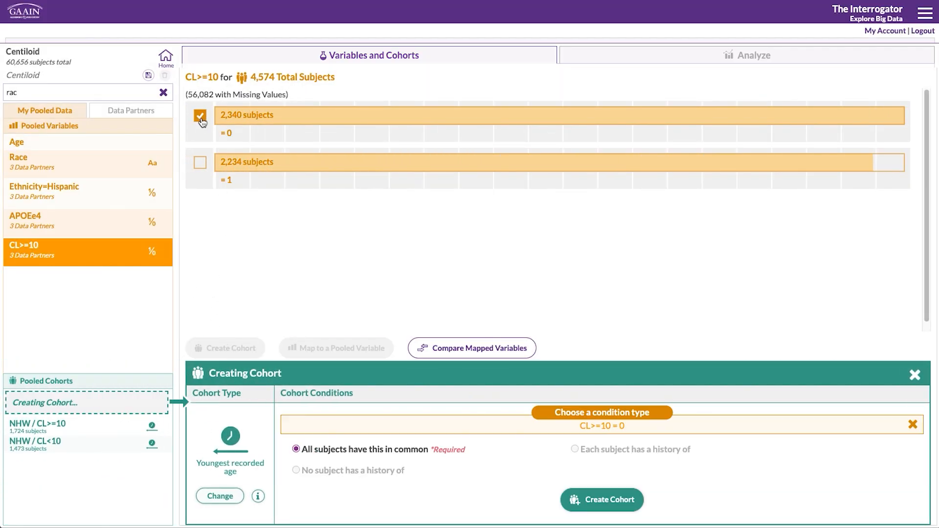
click(634, 505)
text(Hispanic / CL<10)
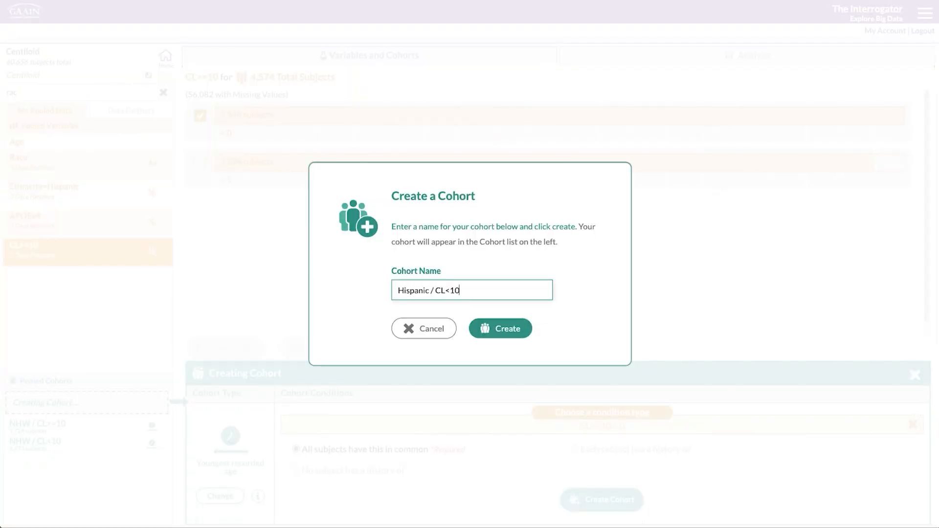
key(Return)
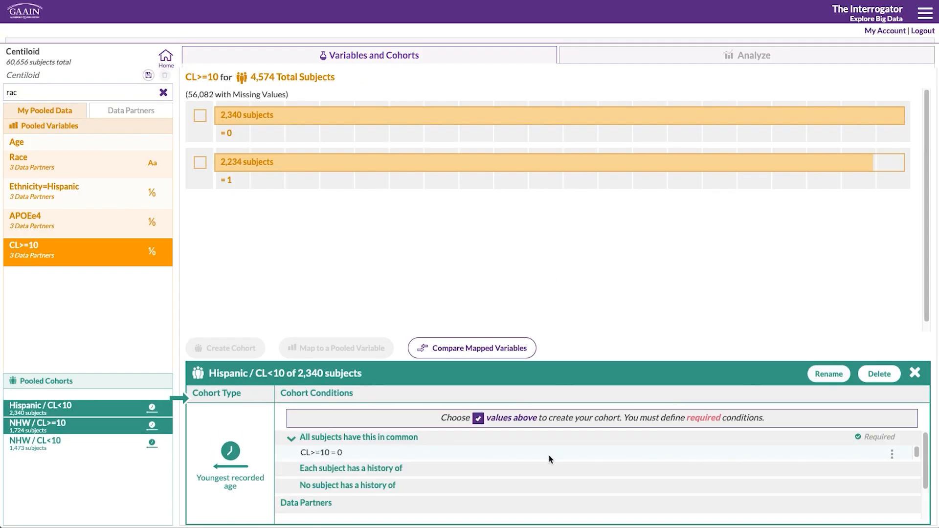
Step: Add Ethnicity=Hispanic = 1 to the Hispanic / CL<10 cohort as a condition all subjects have in common
click(78, 193)
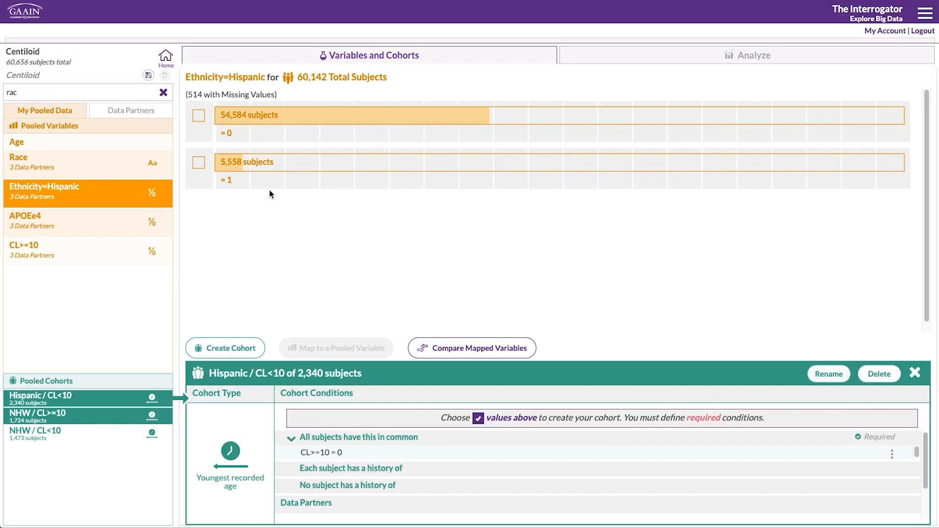
click(200, 162)
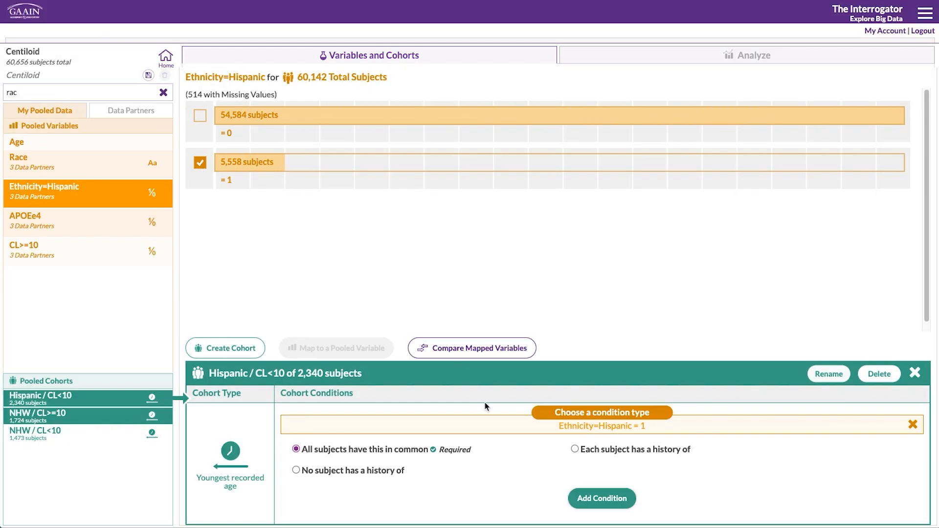
click(599, 500)
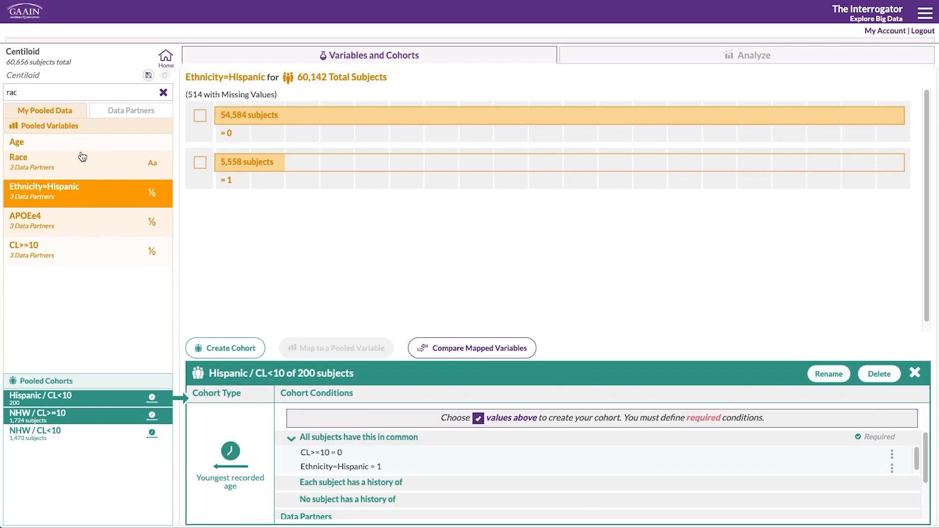
Step: Add 54.5 < Age <= 96.5 to the Hispanic / CL<10 cohort as a common condition, and close the cohort
click(58, 145)
click(521, 303)
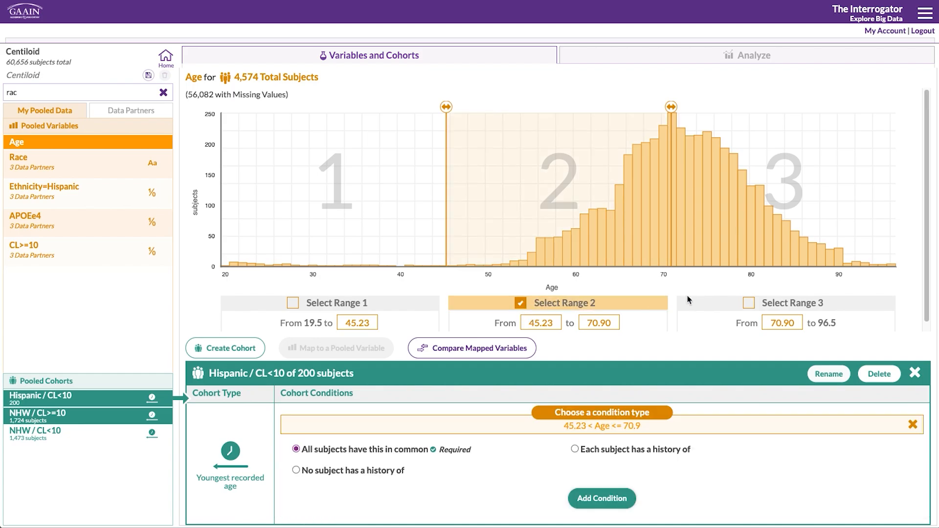
click(749, 303)
click(538, 321)
text(54.50)
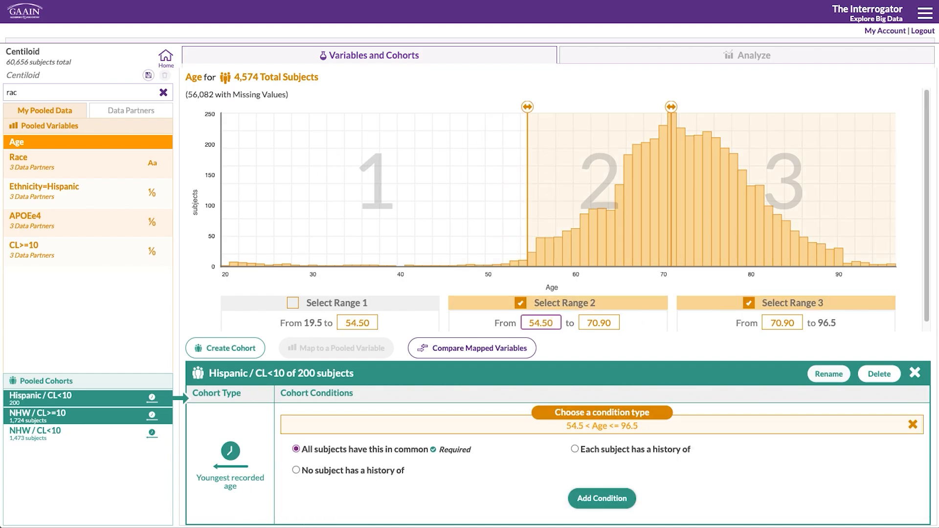
click(604, 506)
click(915, 372)
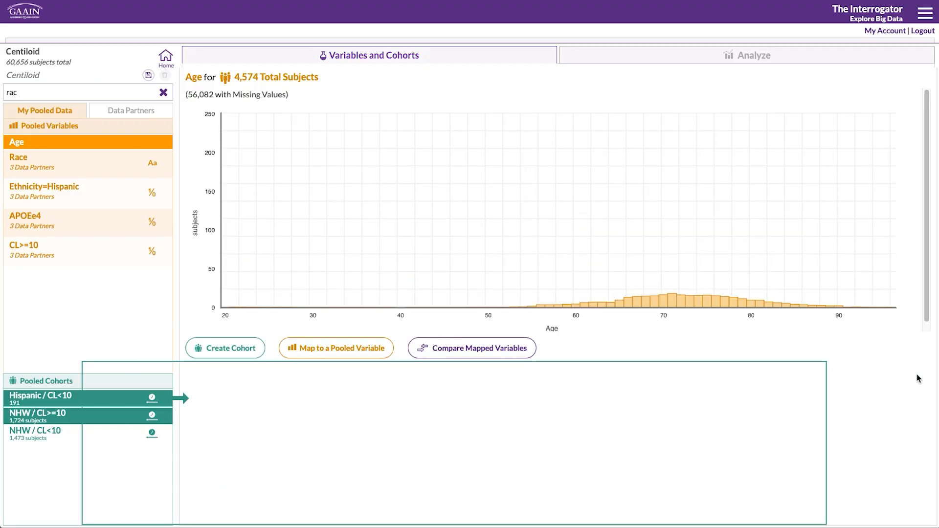
Step: Create a cohort named Hispanic / CL>=10 from subjects whose pooled variable CL>=10 equals 1
click(27, 249)
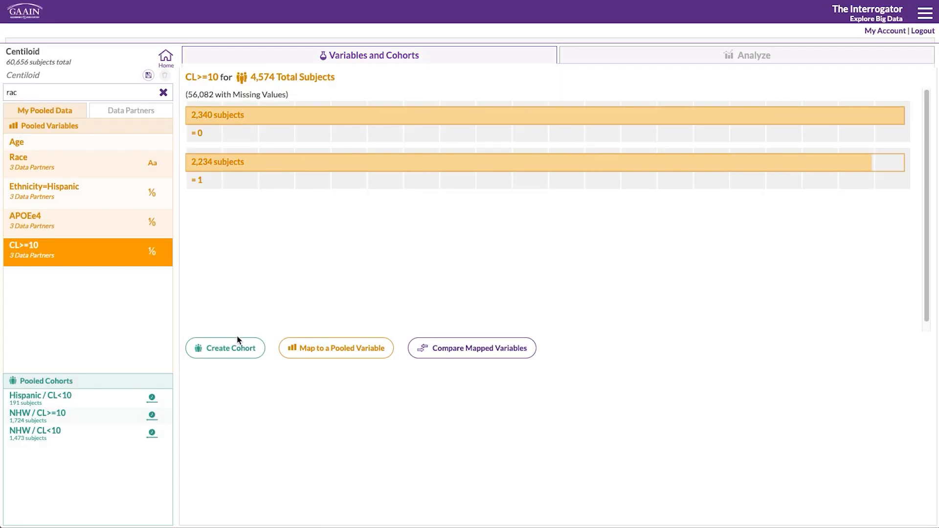
click(234, 345)
click(195, 166)
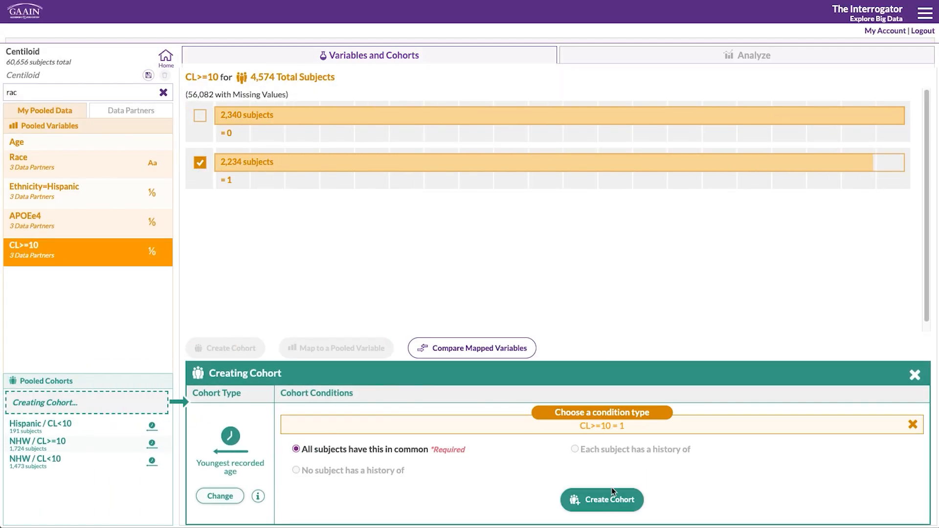
click(612, 503)
text(Hispanic / CL>=10)
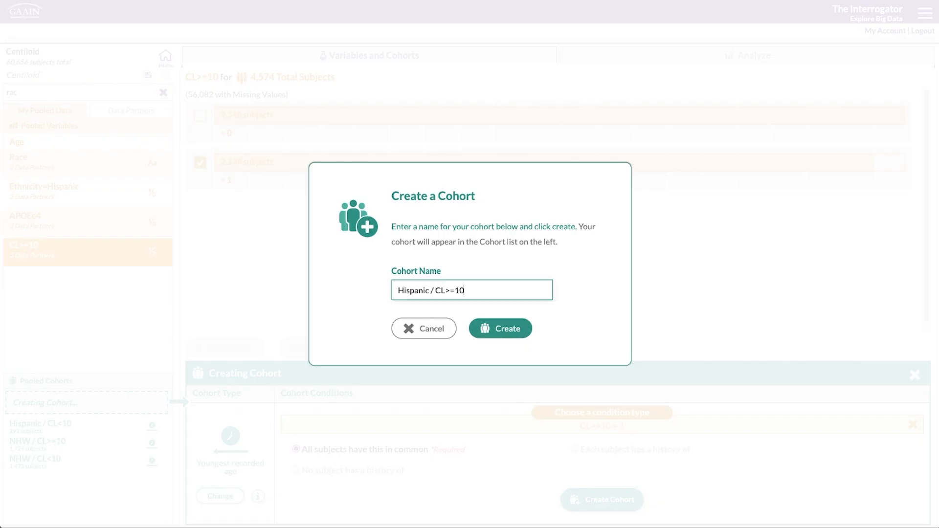
key(Return)
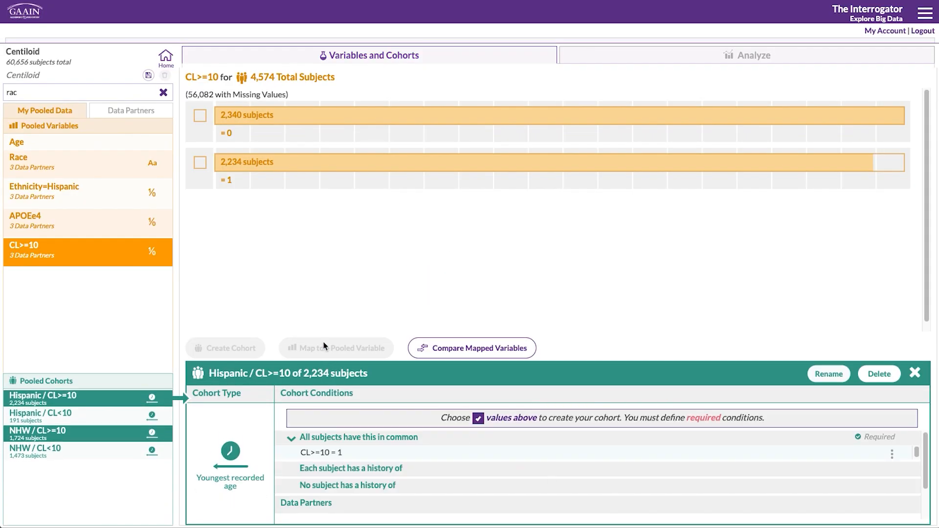
Step: Add Ethnicity=Hispanic = 1 to the Hispanic / CL>=10 cohort as a condition all subjects have in common
click(81, 193)
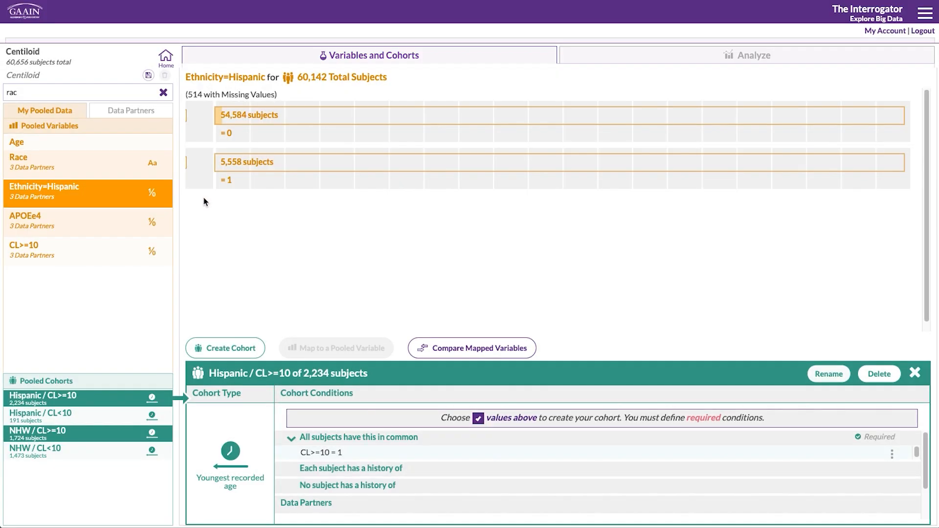
click(200, 162)
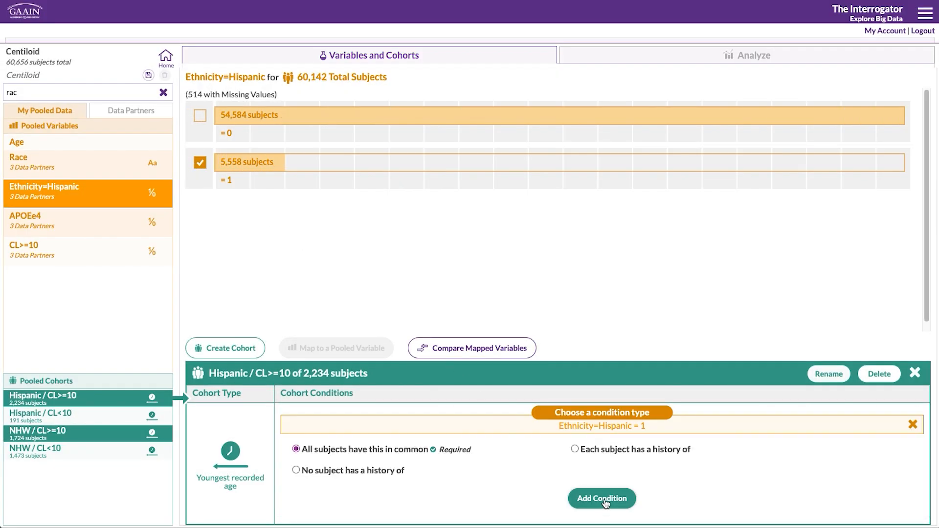
click(605, 499)
Step: Add 54.5 < Age <= 96.5 to the Hispanic / CL>=10 cohort as a common condition, and close the cohort
click(88, 143)
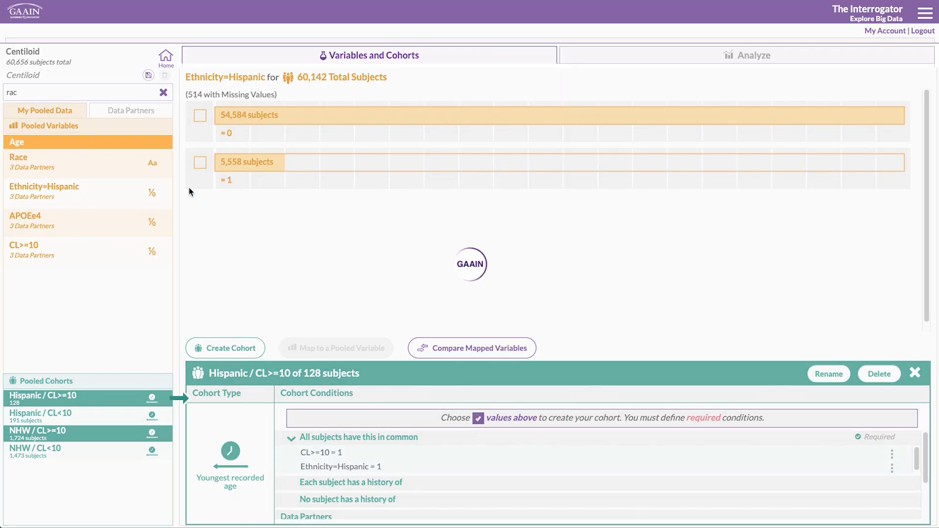
click(521, 303)
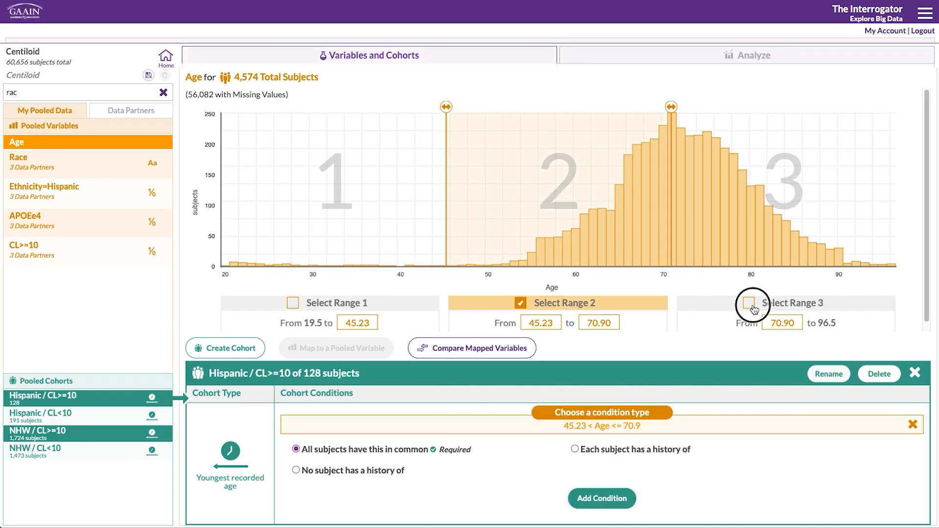
click(752, 307)
double_click(540, 323)
text(54.5)
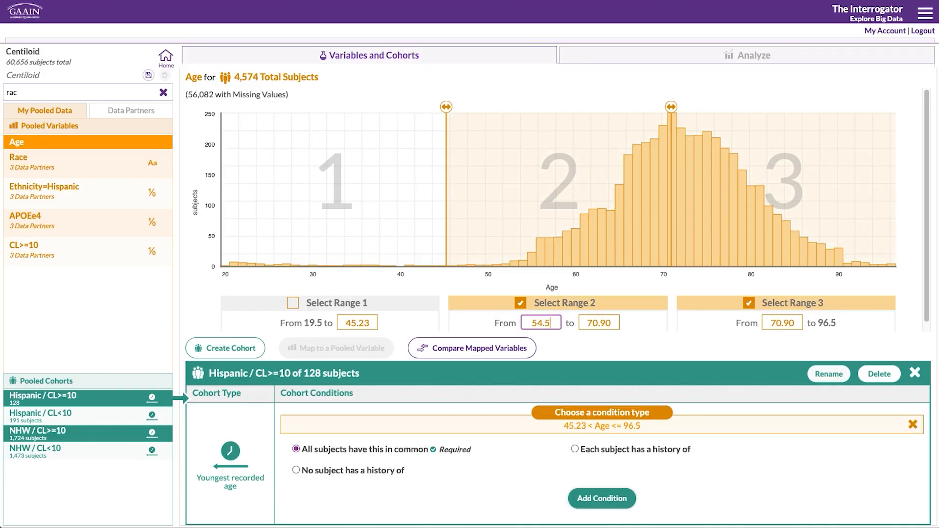
key(Return)
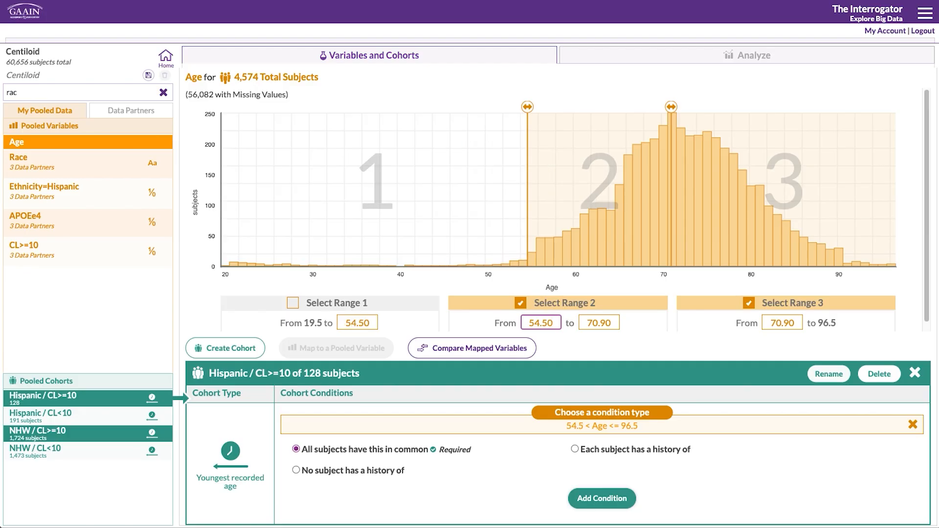
click(618, 499)
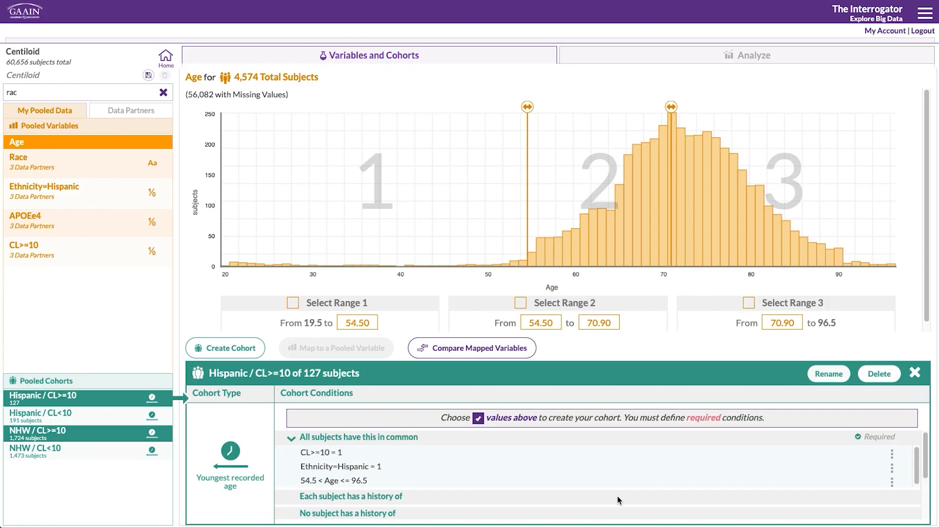
click(915, 374)
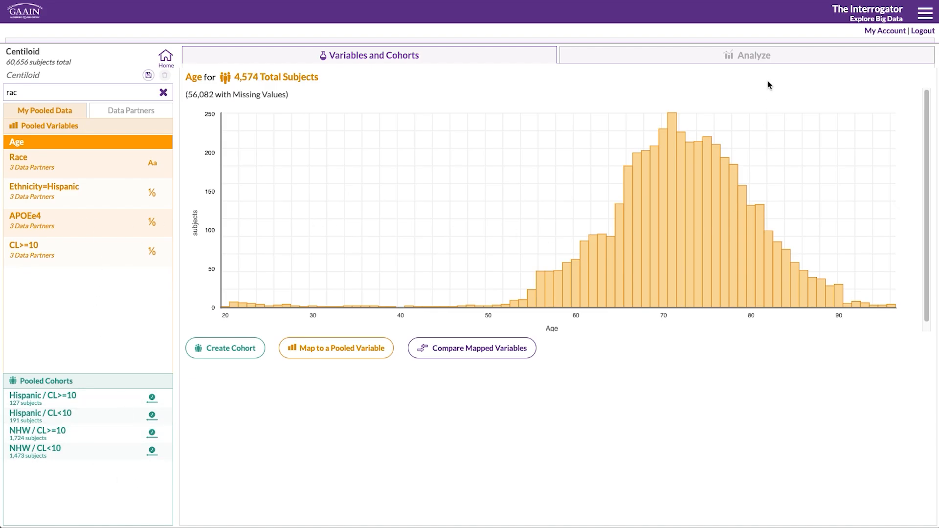
Step: Set up a logistic regression with NHW / CL<10 as control cohort, NHW / CL>=10 as case cohort and APOEe4 as variable
click(759, 55)
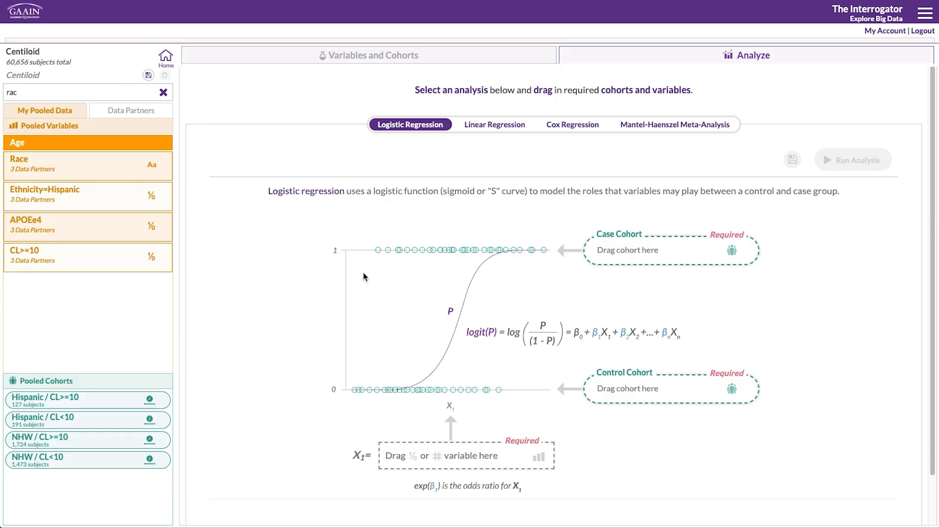
drag(82, 466, 651, 391)
drag(56, 449, 638, 252)
drag(110, 227, 454, 463)
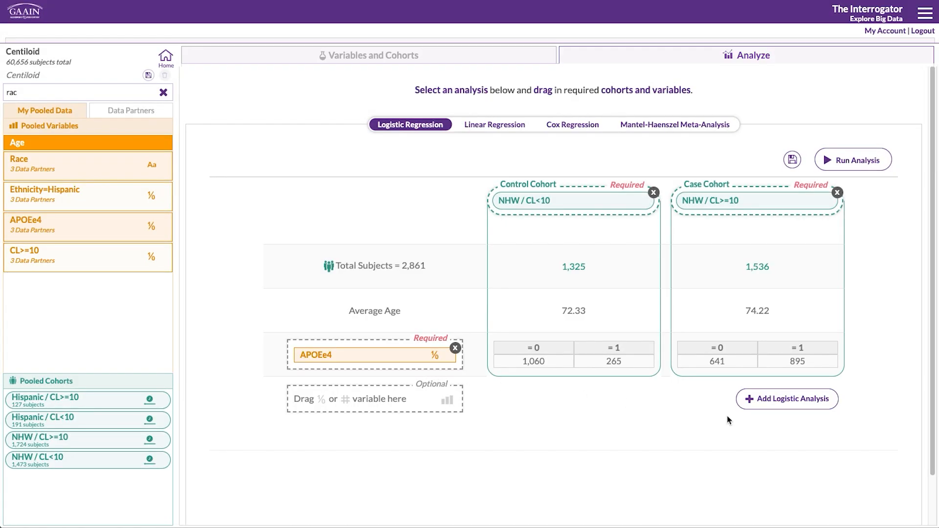
Step: Add a second logistic analysis with Hispanic / CL<10 as control cohort, Hispanic / CL>=10 as case cohort and APOEe4 as variable
click(790, 399)
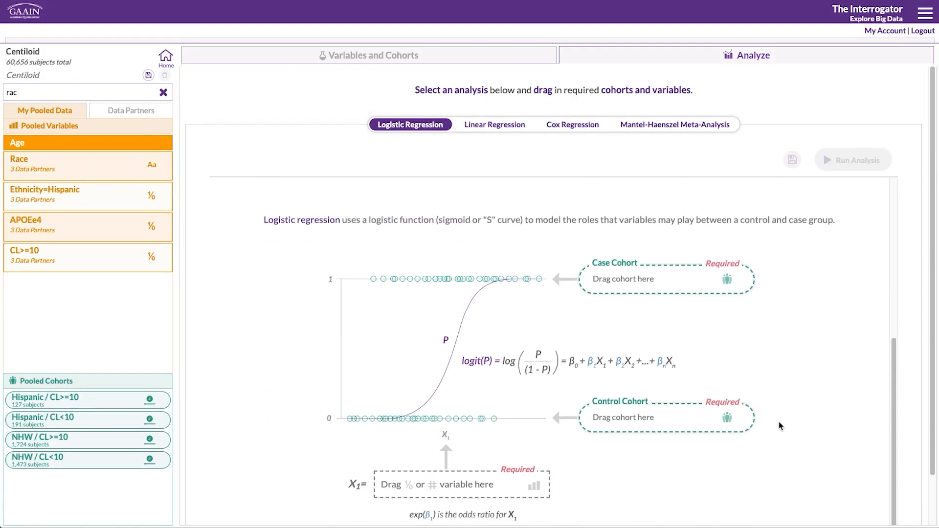
drag(114, 417, 660, 412)
drag(132, 404, 646, 276)
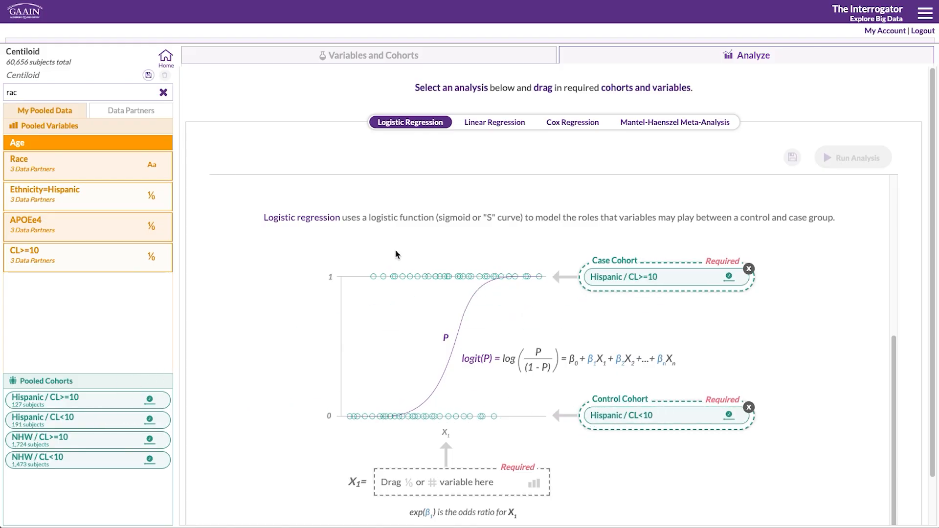
drag(81, 220, 438, 484)
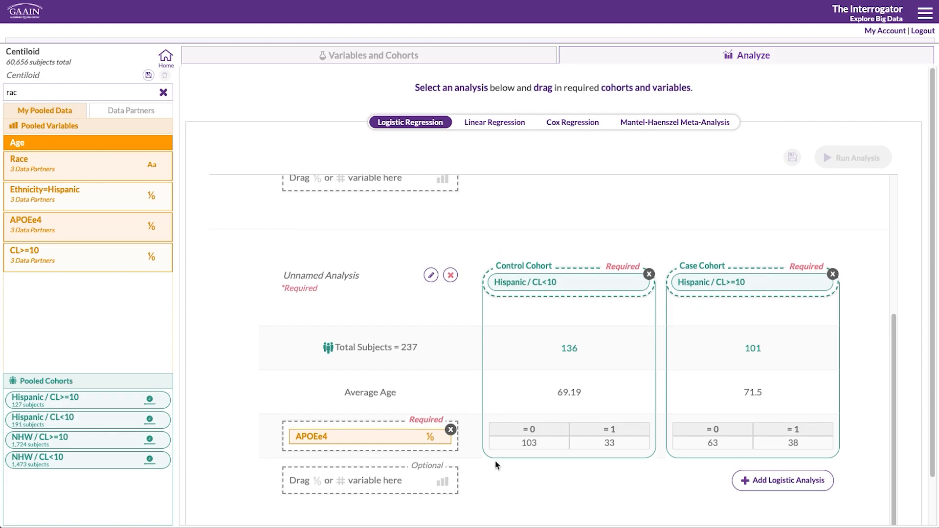
Step: Name the logistic analysis of the two NHW cohorts NHW
scroll(495, 465, up, 5)
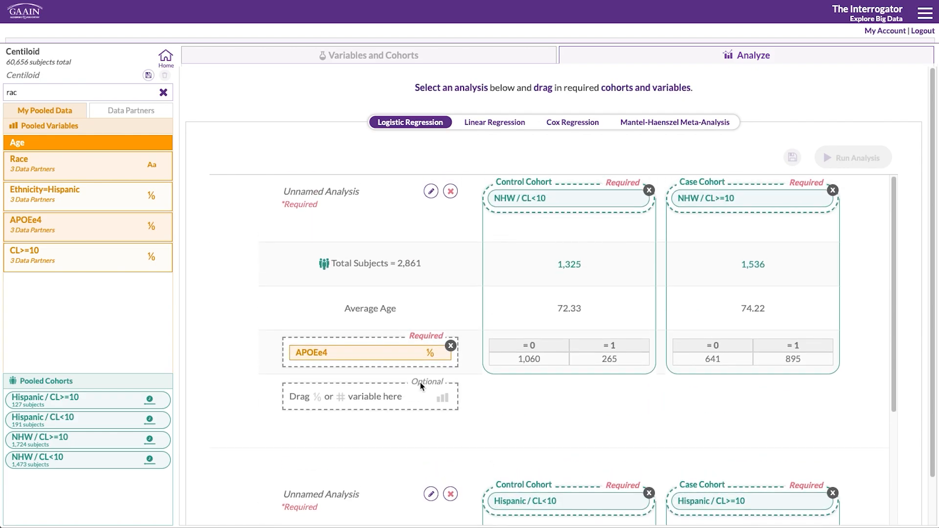
click(431, 192)
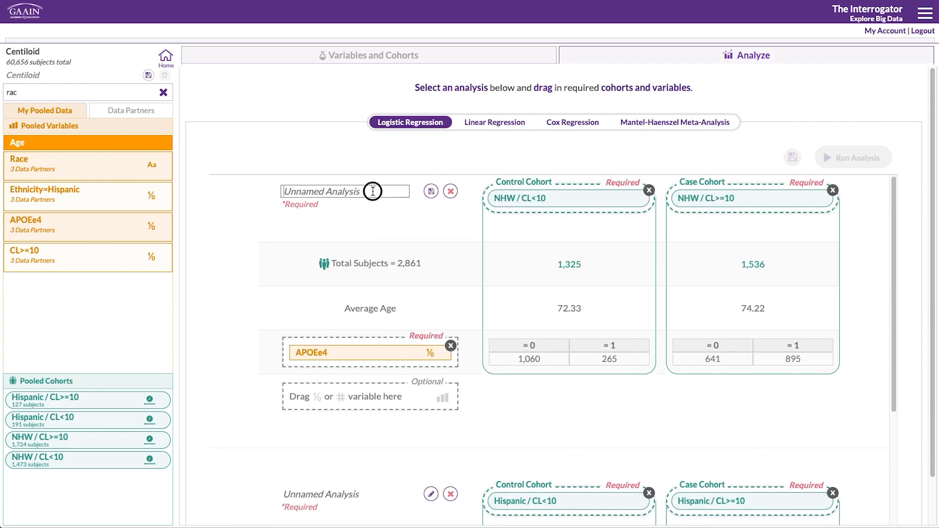
text(NHW)
key(Return)
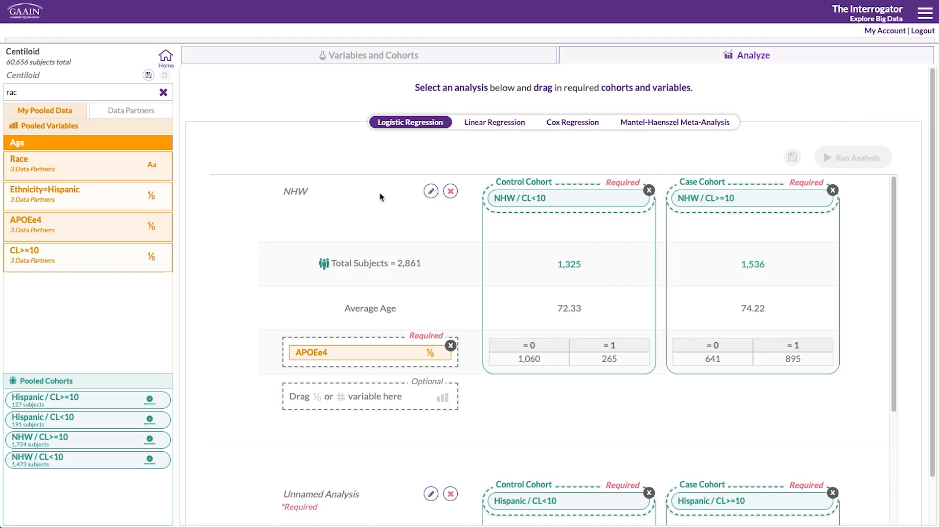
Step: Name the logistic analysis of the two Hispanic cohorts Hispanic
scroll(424, 288, down, 5)
click(431, 284)
triple_click(335, 284)
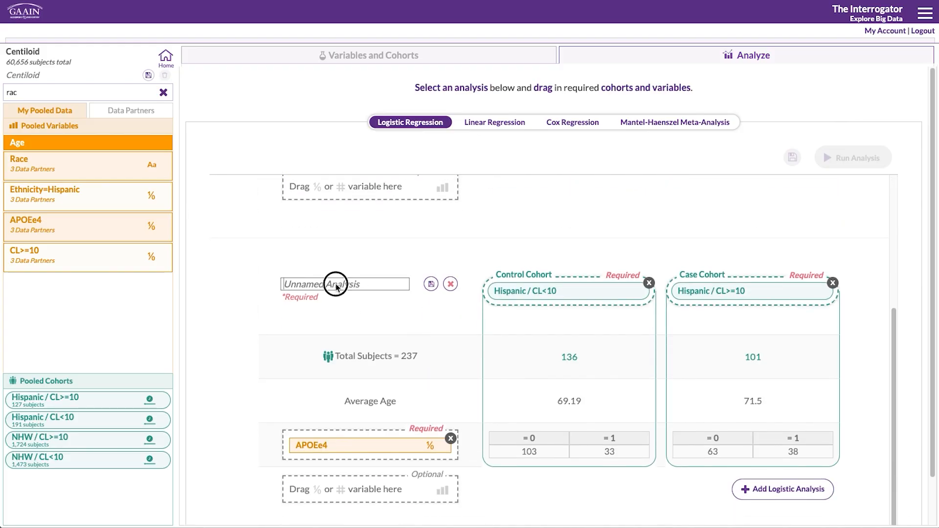
text(Hispanic)
key(Return)
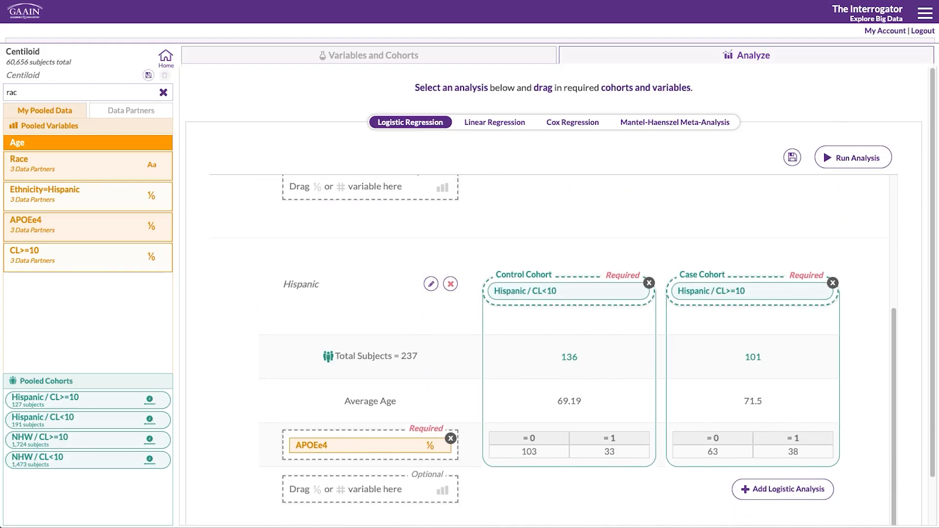
Step: Run both logistic regressions and compare the NHW and Hispanic APOEe4 odds ratios with the APOEε4 row in Table 6 of the published article
scroll(341, 294, up, 5)
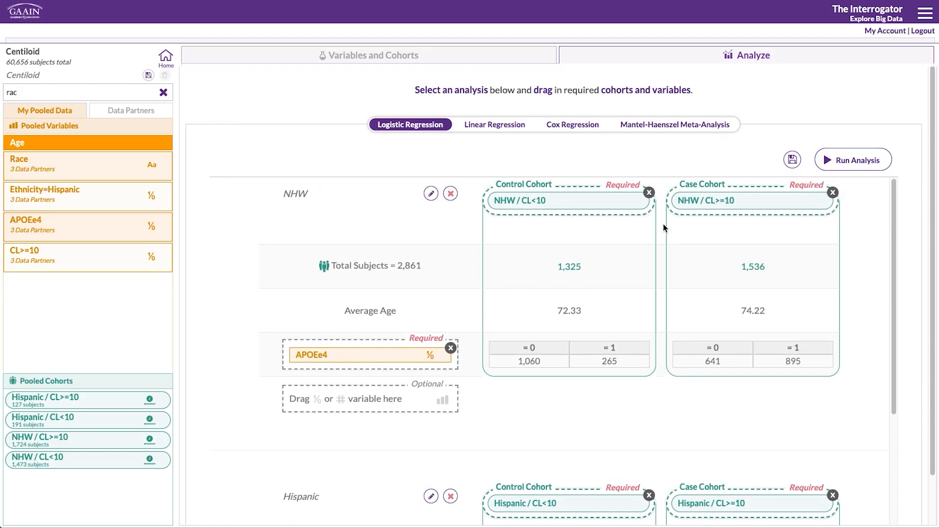
click(856, 163)
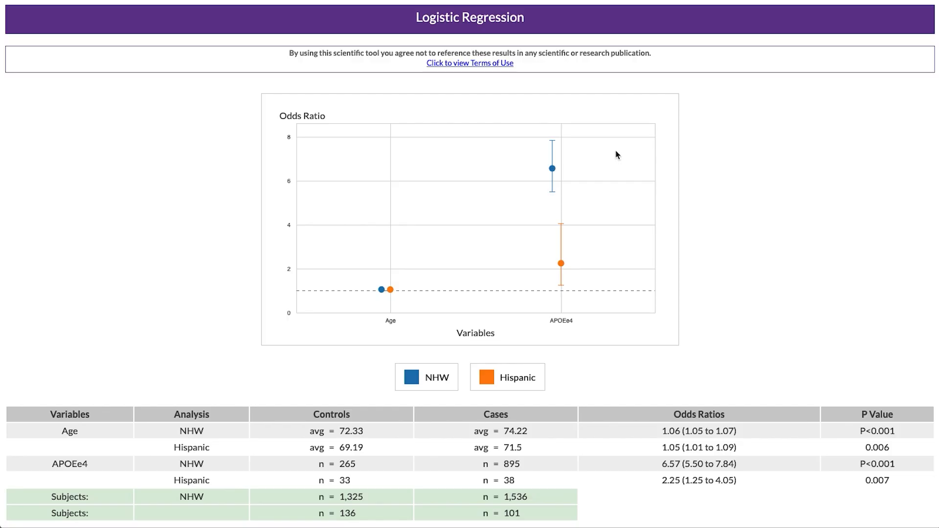
mouse_move(554, 168)
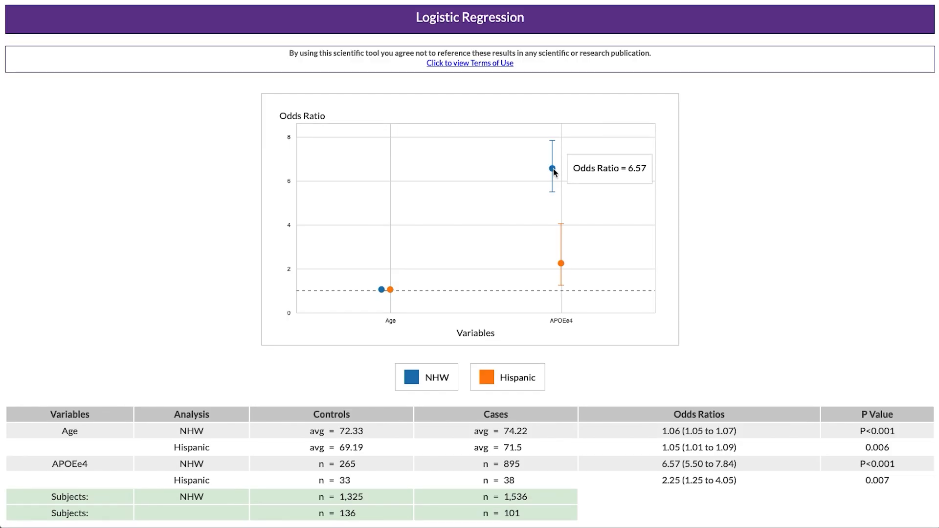
mouse_move(561, 265)
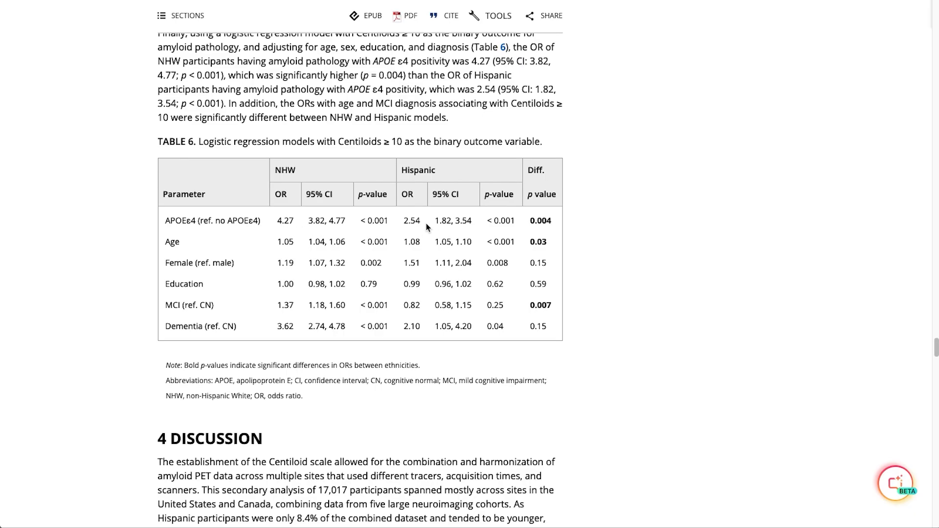
drag(267, 219, 535, 219)
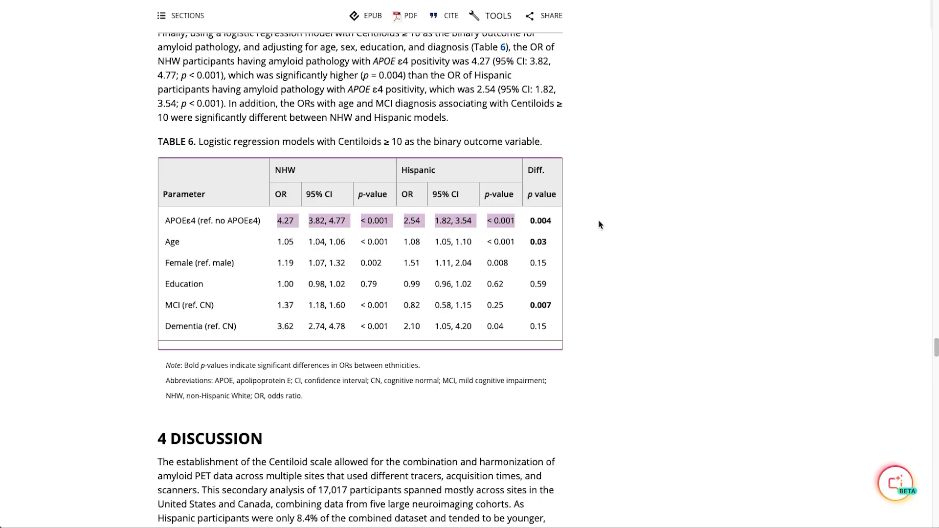
click(636, 224)
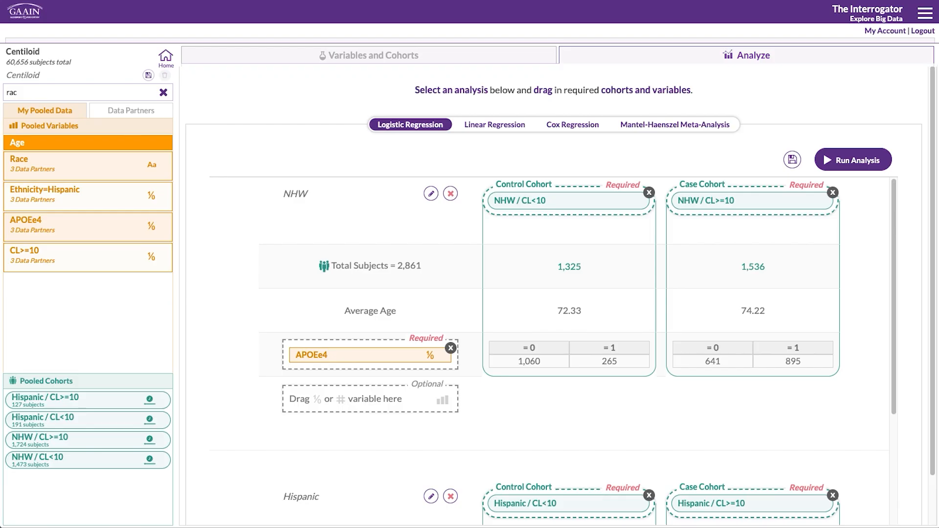
Step: Save the pooled dataset with its variables and cohorts under the name Centiloid
click(148, 75)
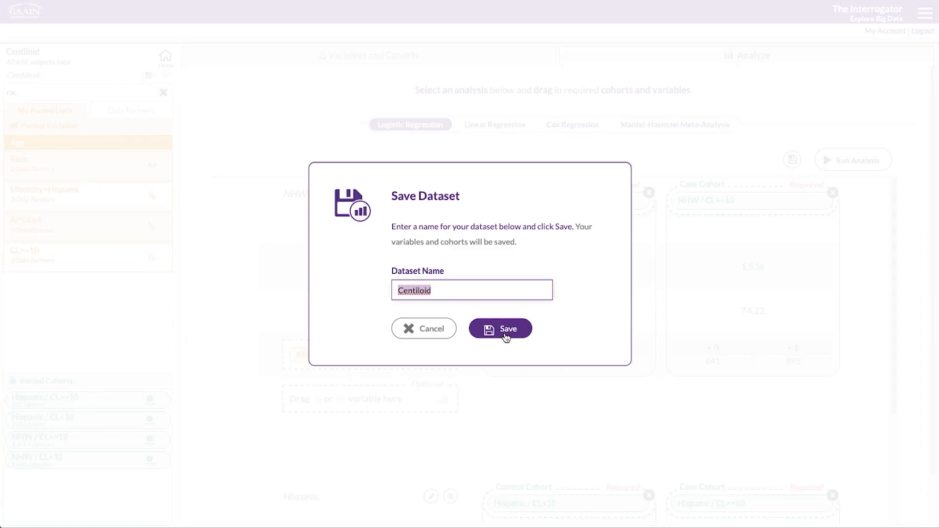
click(505, 338)
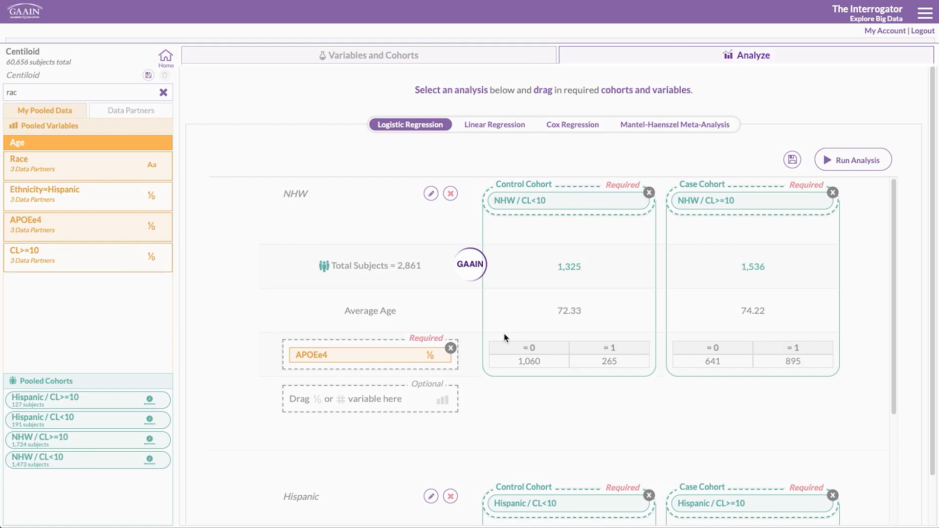
click(447, 316)
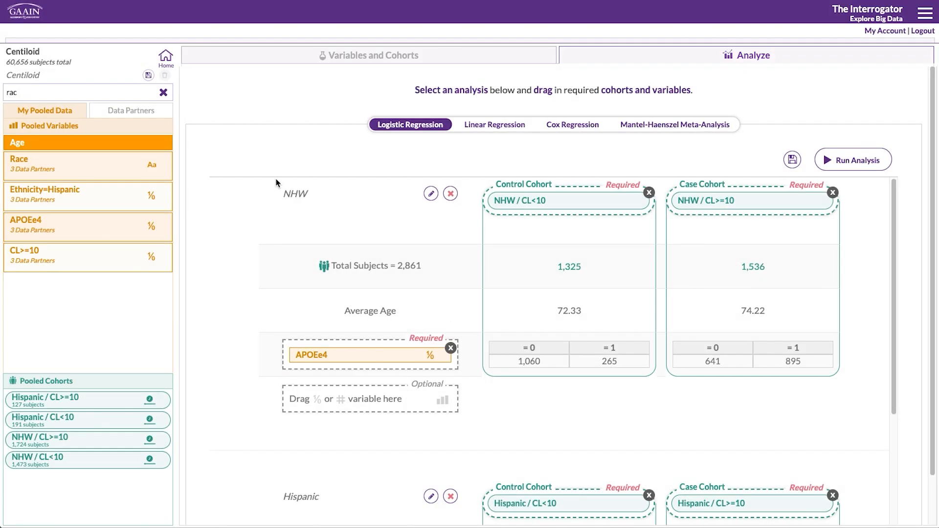
click(175, 492)
Step: Save the analysis as CL>=10 Logistic Regression and return to the home page
click(793, 161)
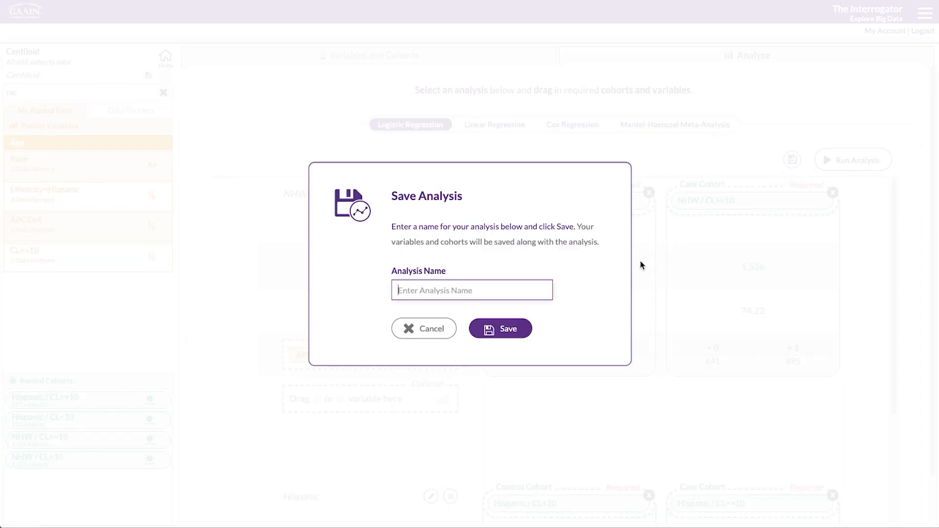
text(CL>=10 Logistic Regression)
key(Return)
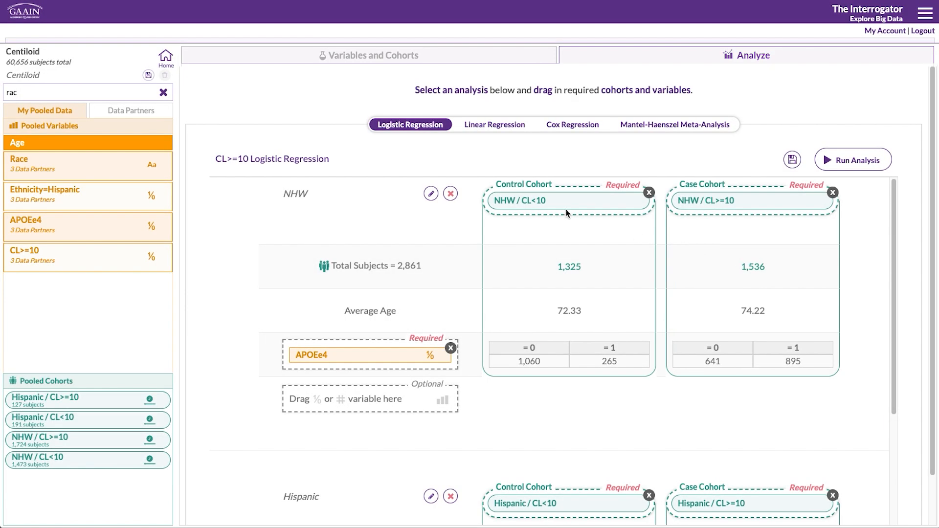
click(167, 55)
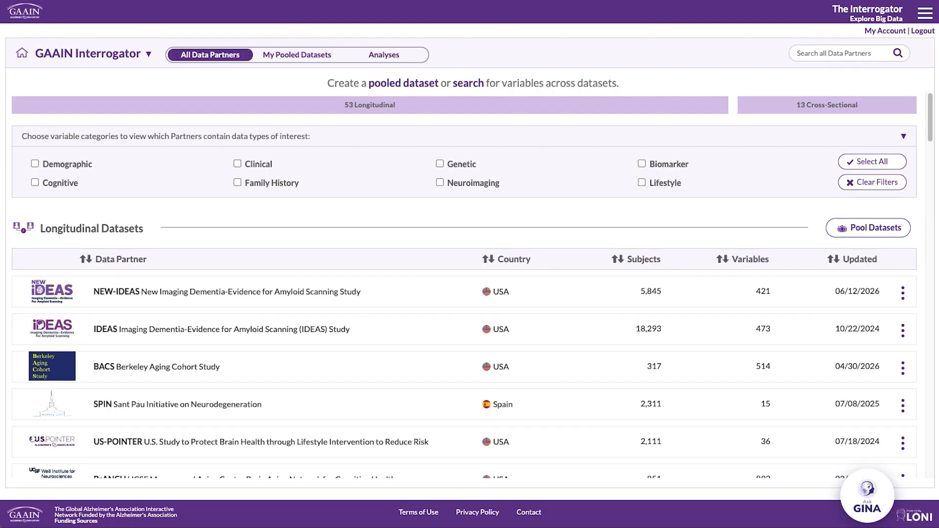